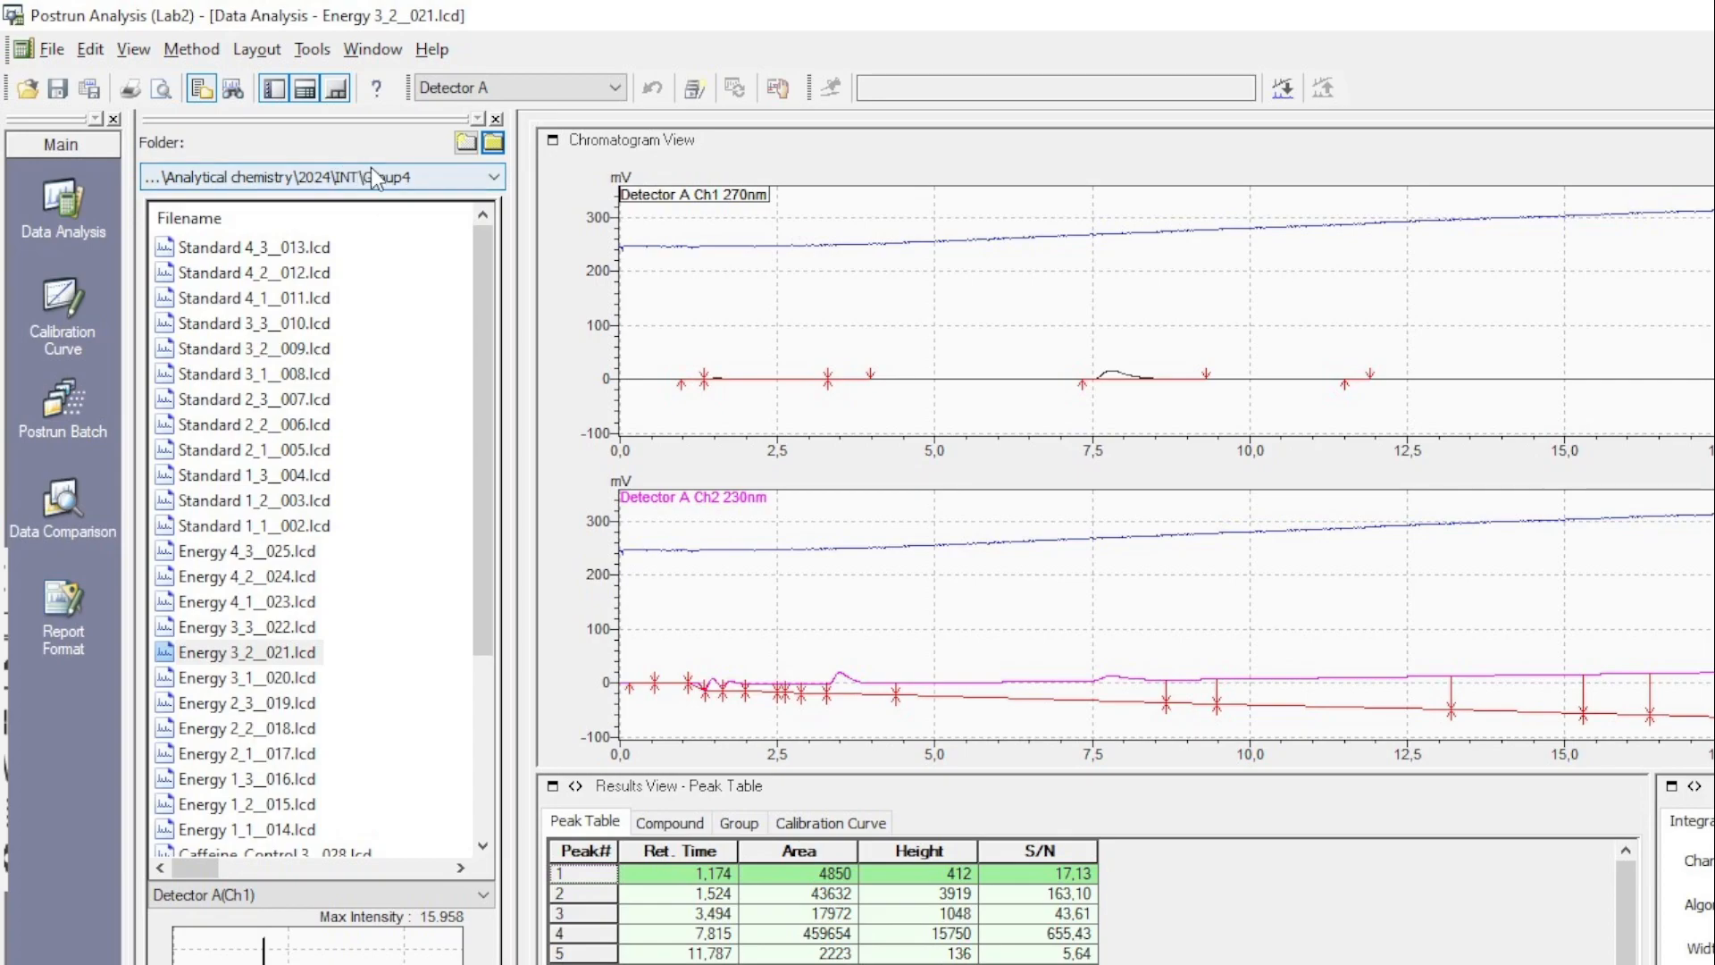
# - Select the Analytical chemistry\2024\INT\Group4 data folder and open the data file Standard 4_2__012.lcd
pyautogui.click(496, 184)
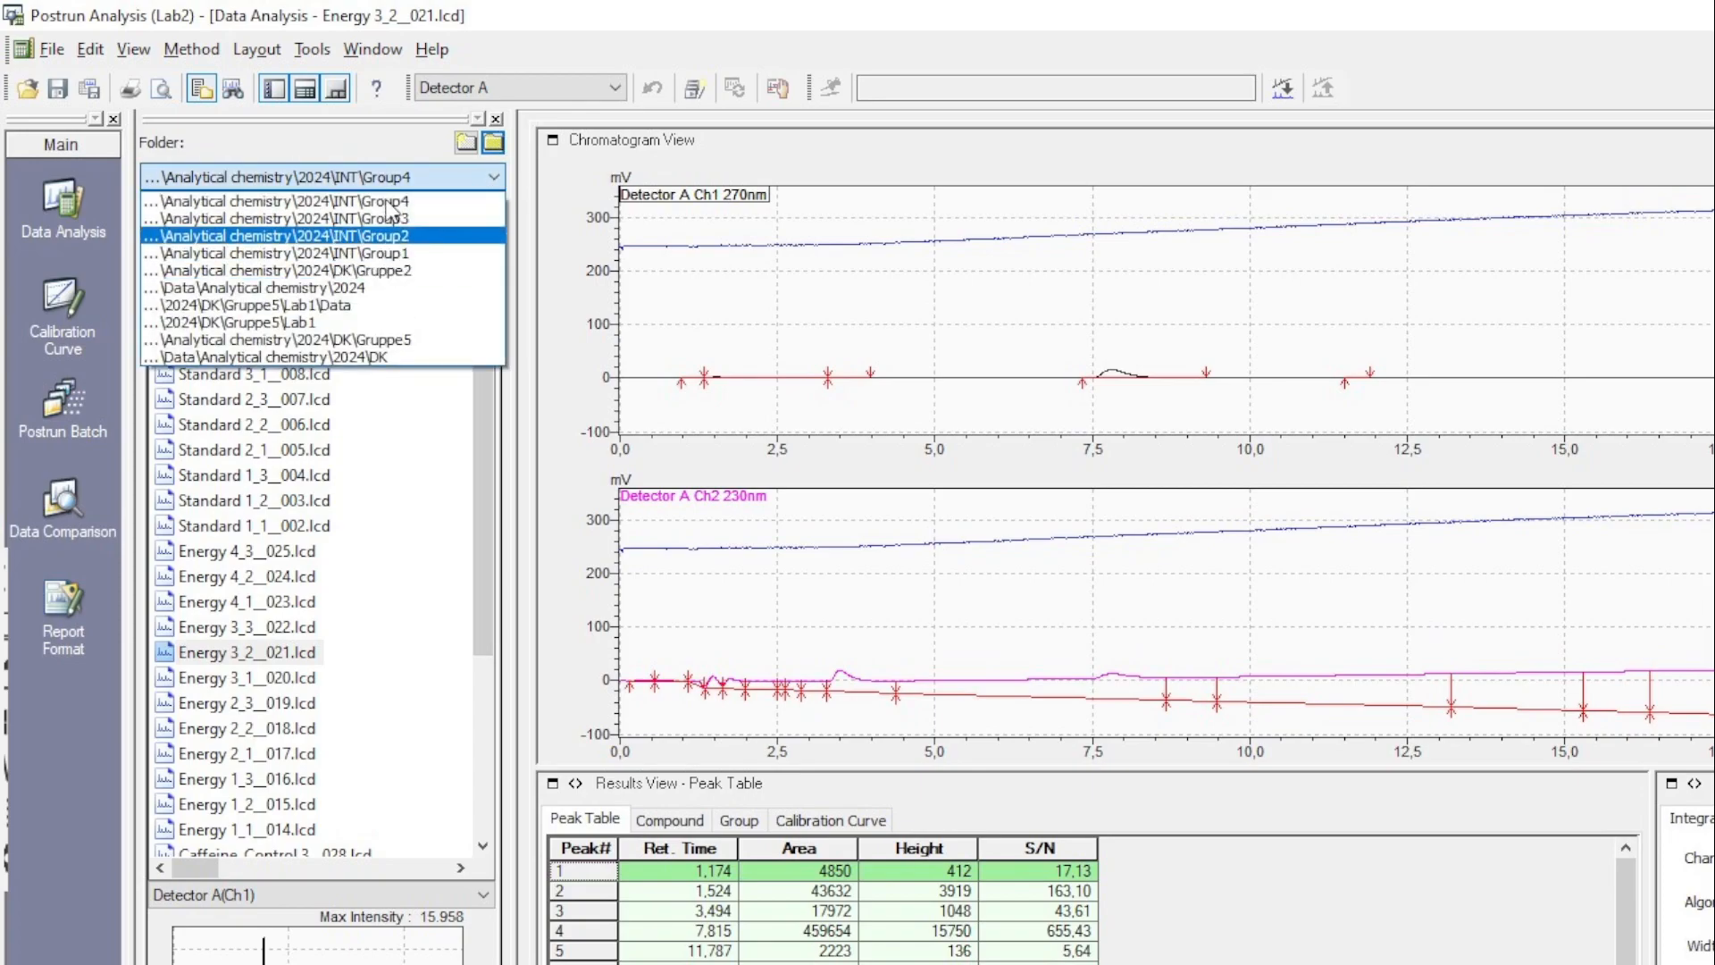
pyautogui.click(390, 153)
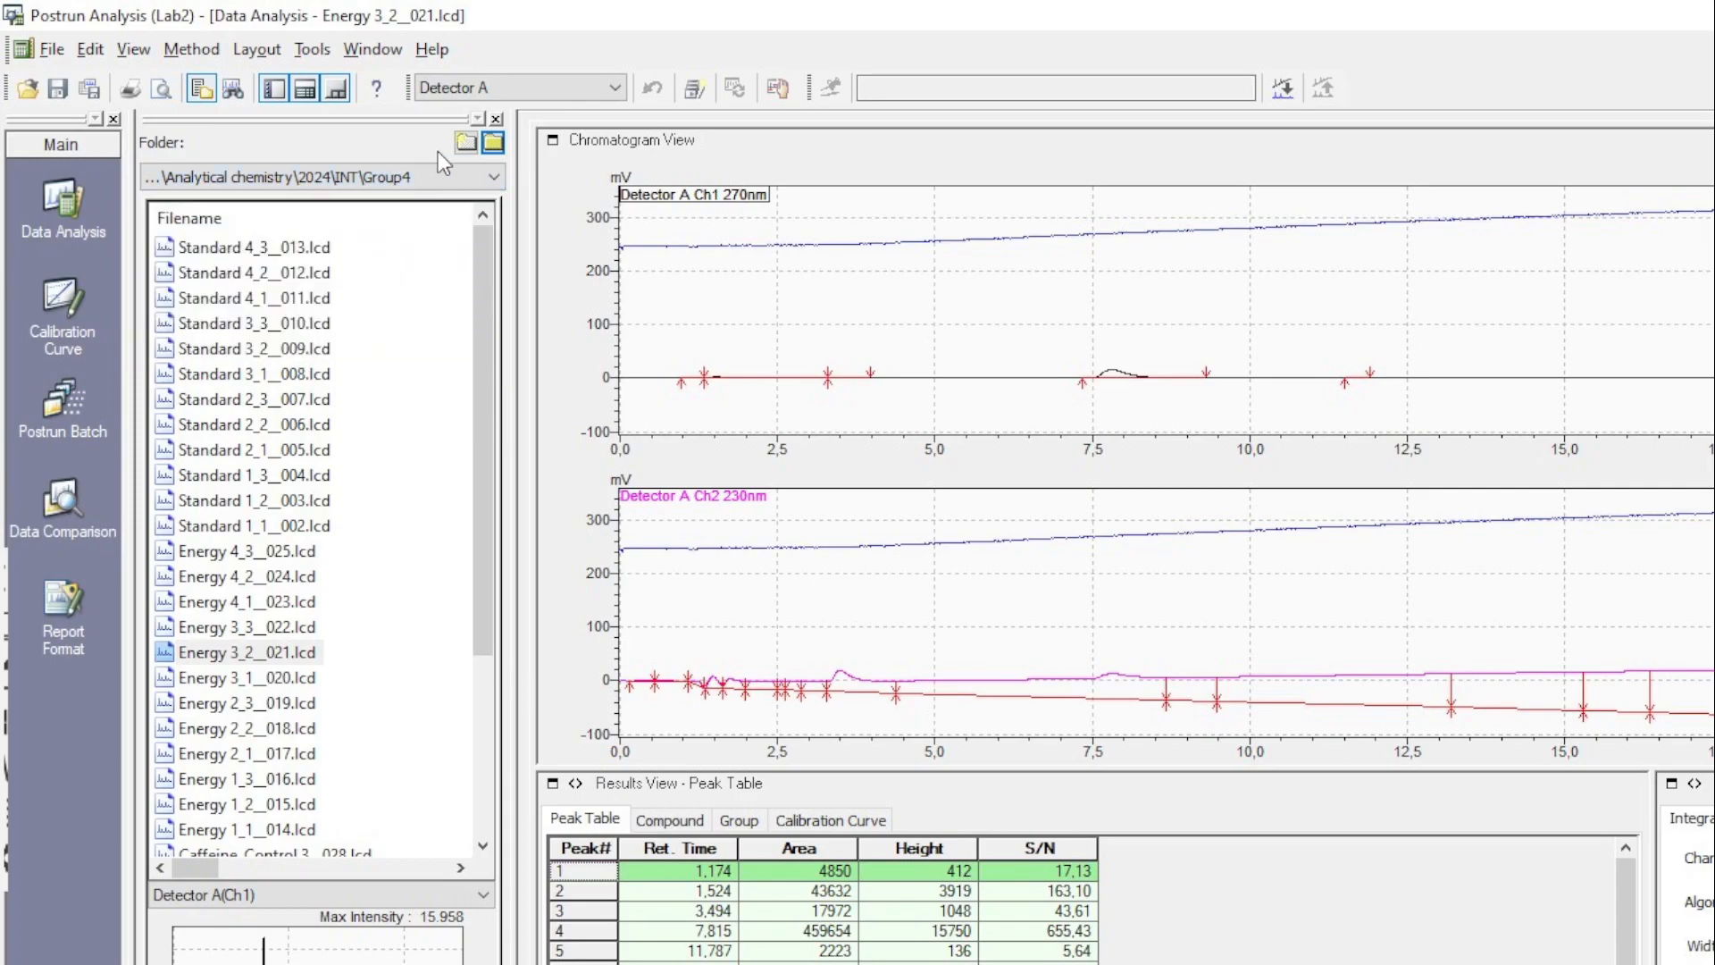
pyautogui.click(496, 141)
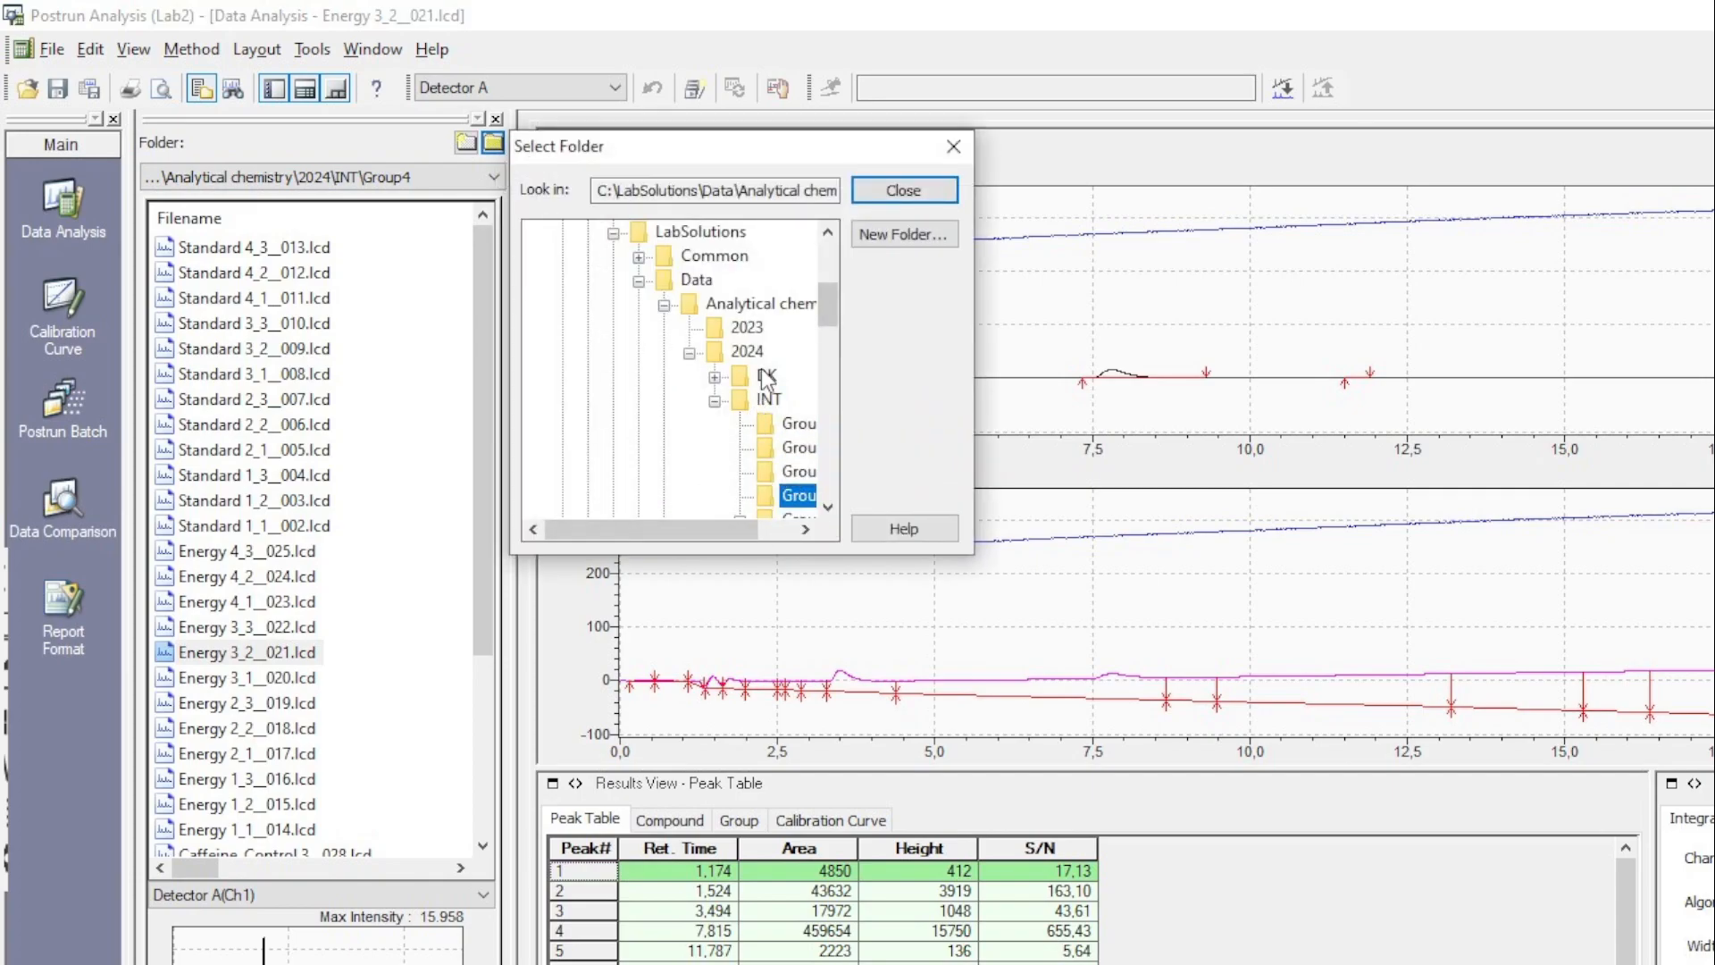
pyautogui.doubleClick(800, 499)
pyautogui.click(886, 191)
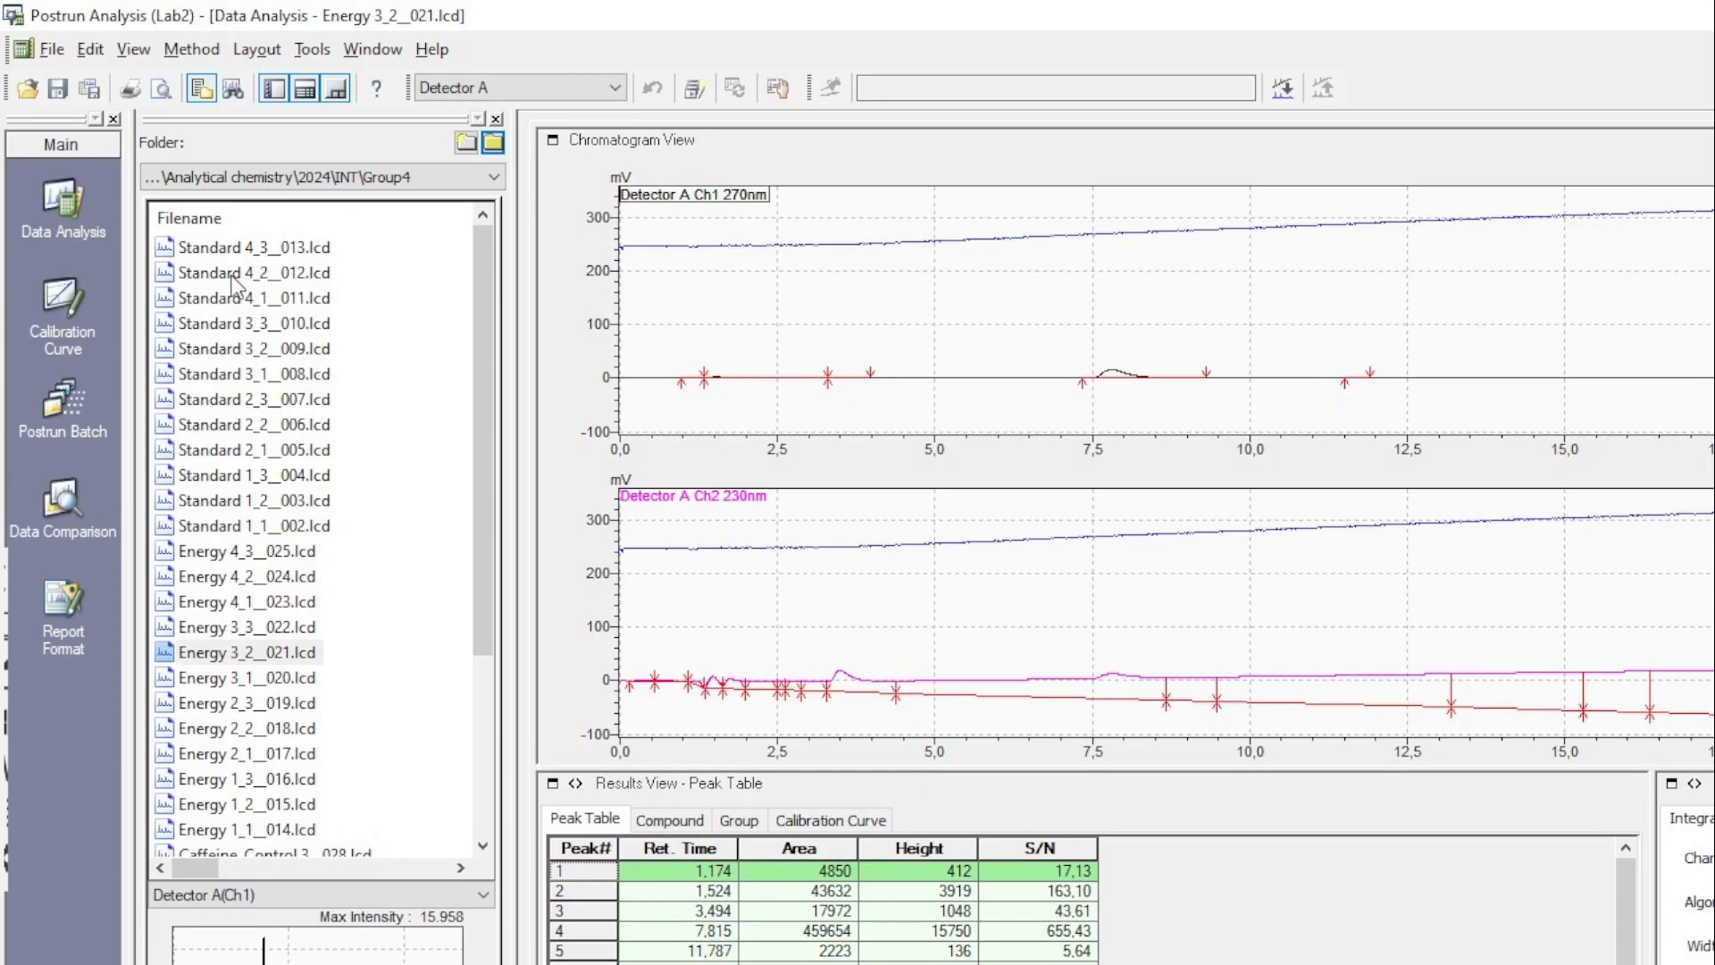
pyautogui.doubleClick(206, 275)
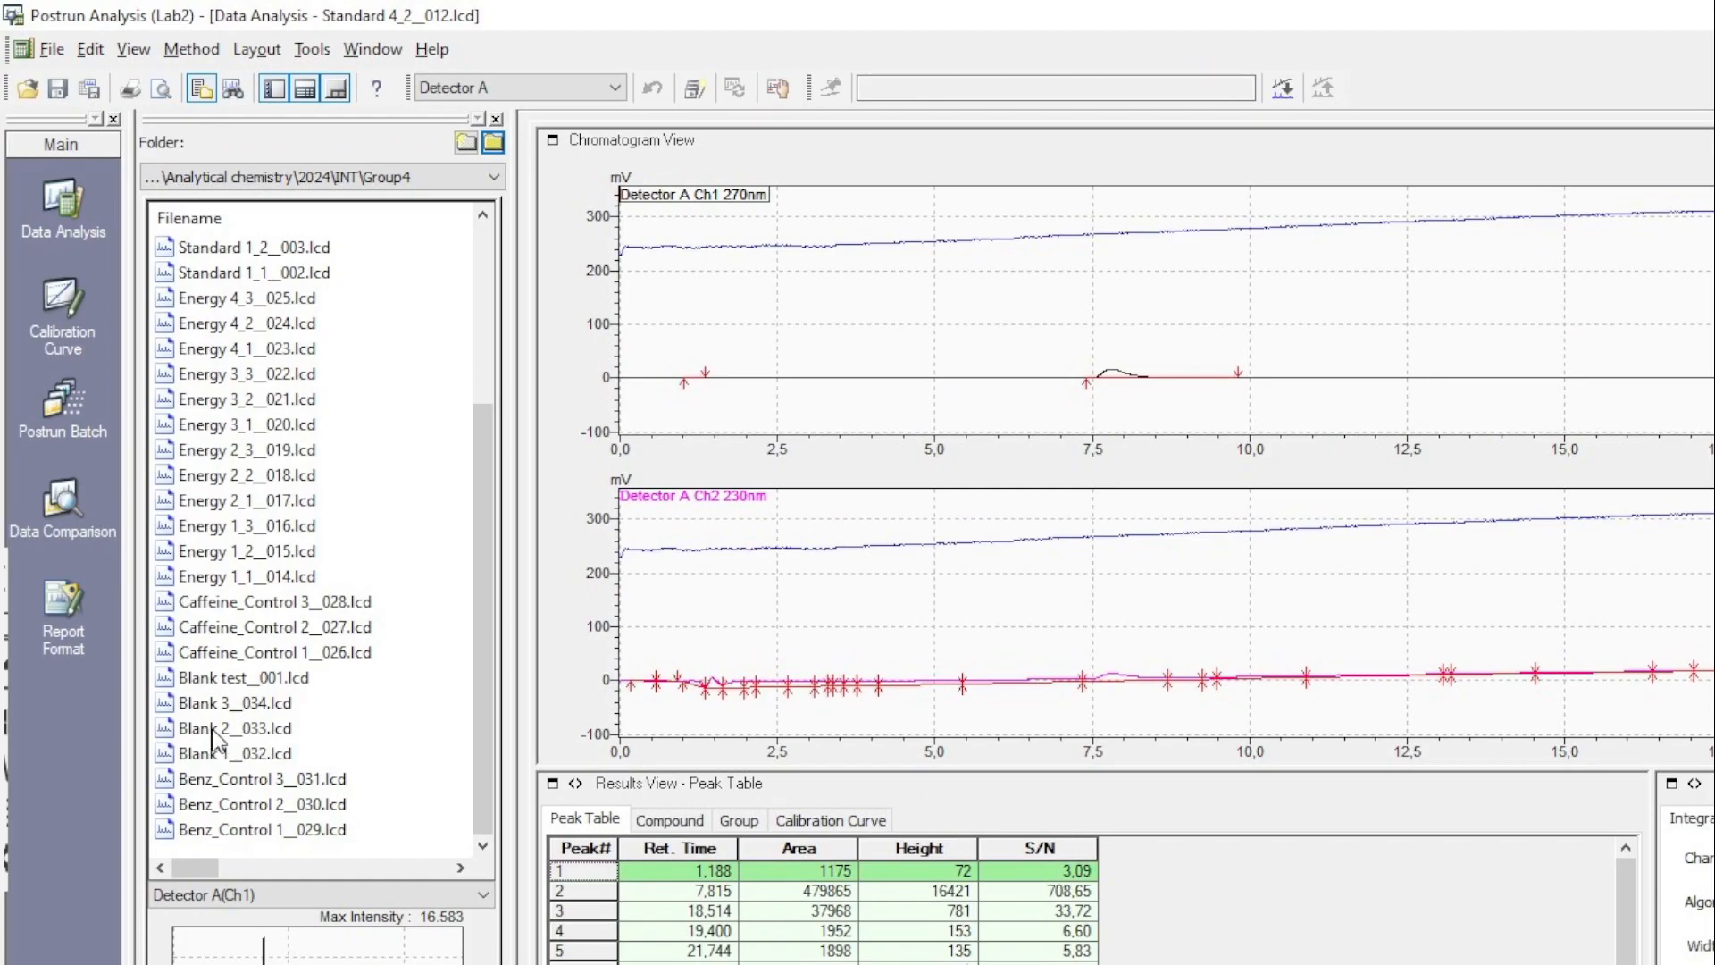
# - Subtract Blank 2__033.lcd as the background data file from the open standard and pin that background
pyautogui.click(1282, 87)
pyautogui.scroll(-3, 1154, 769)
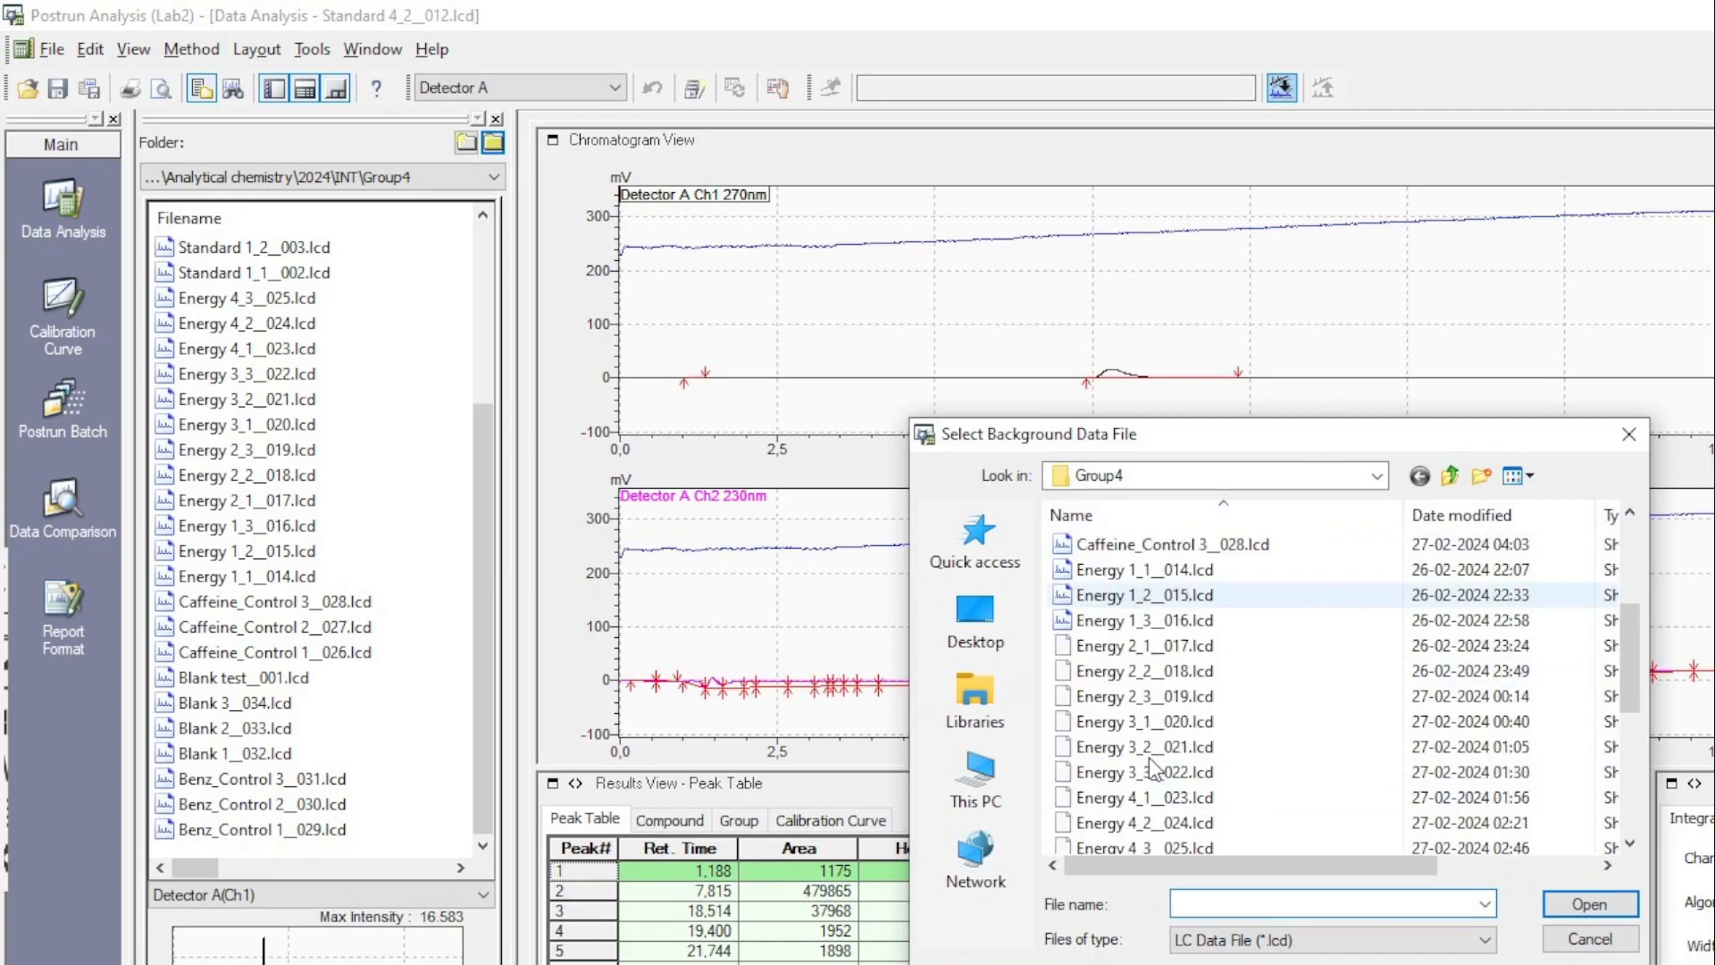
pyautogui.scroll(-4, 1155, 769)
pyautogui.scroll(7, 1164, 737)
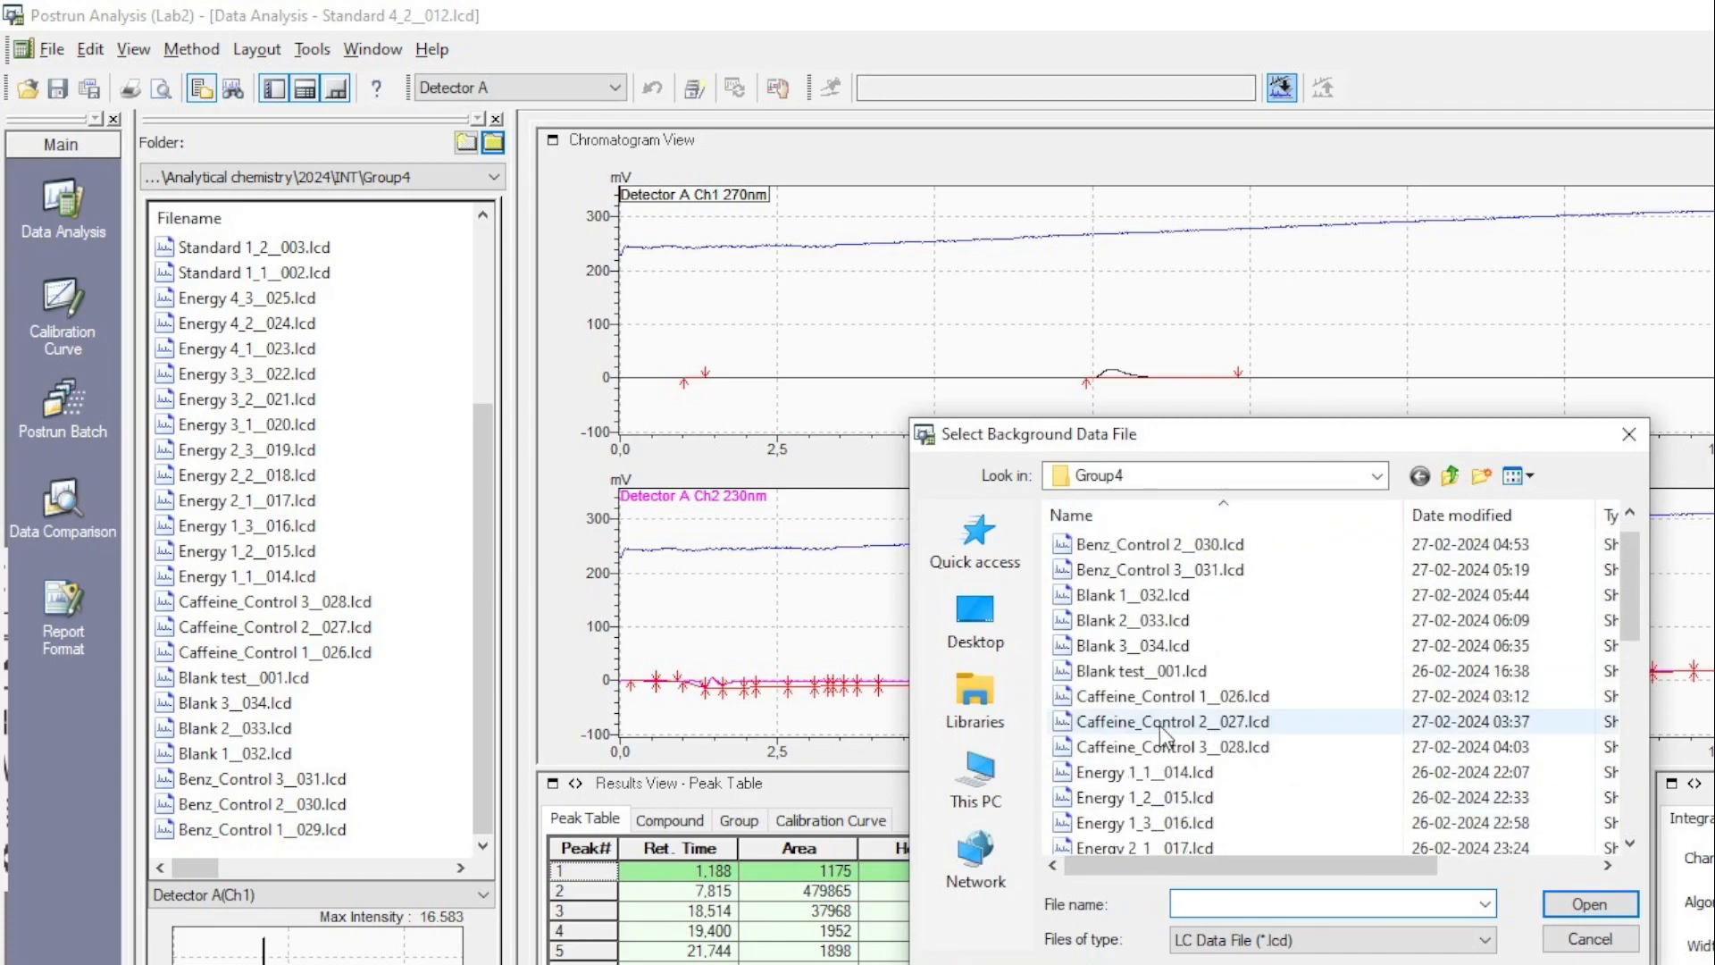
pyautogui.click(1133, 626)
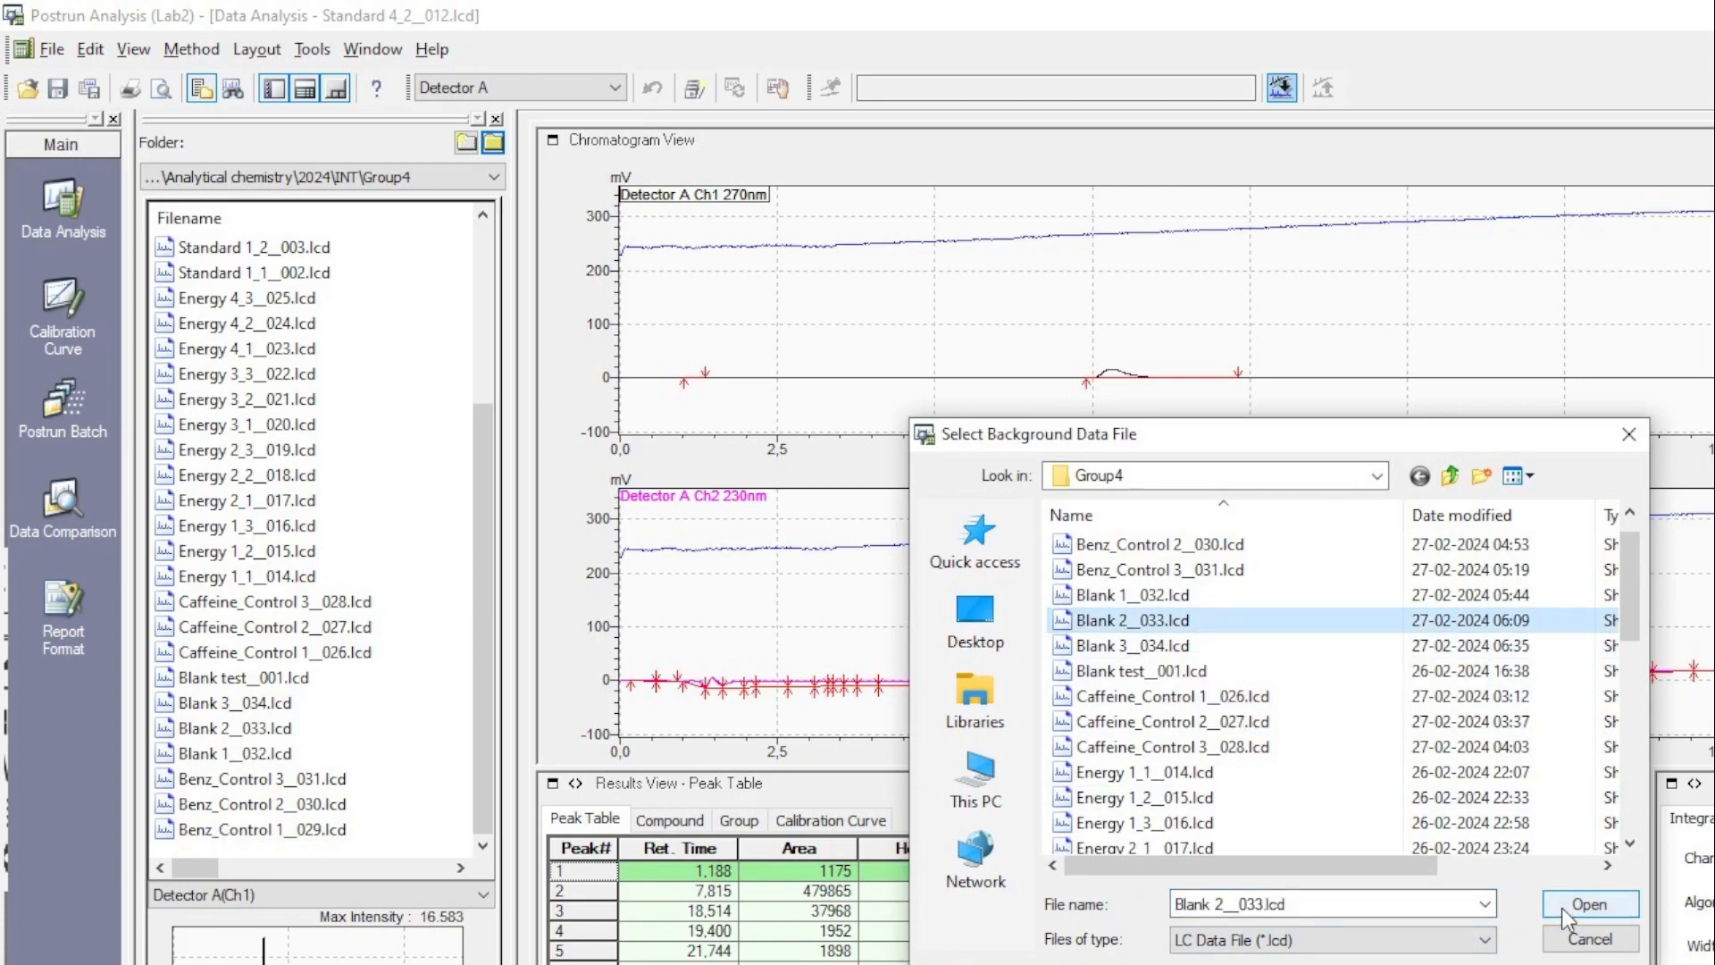
pyautogui.click(1589, 904)
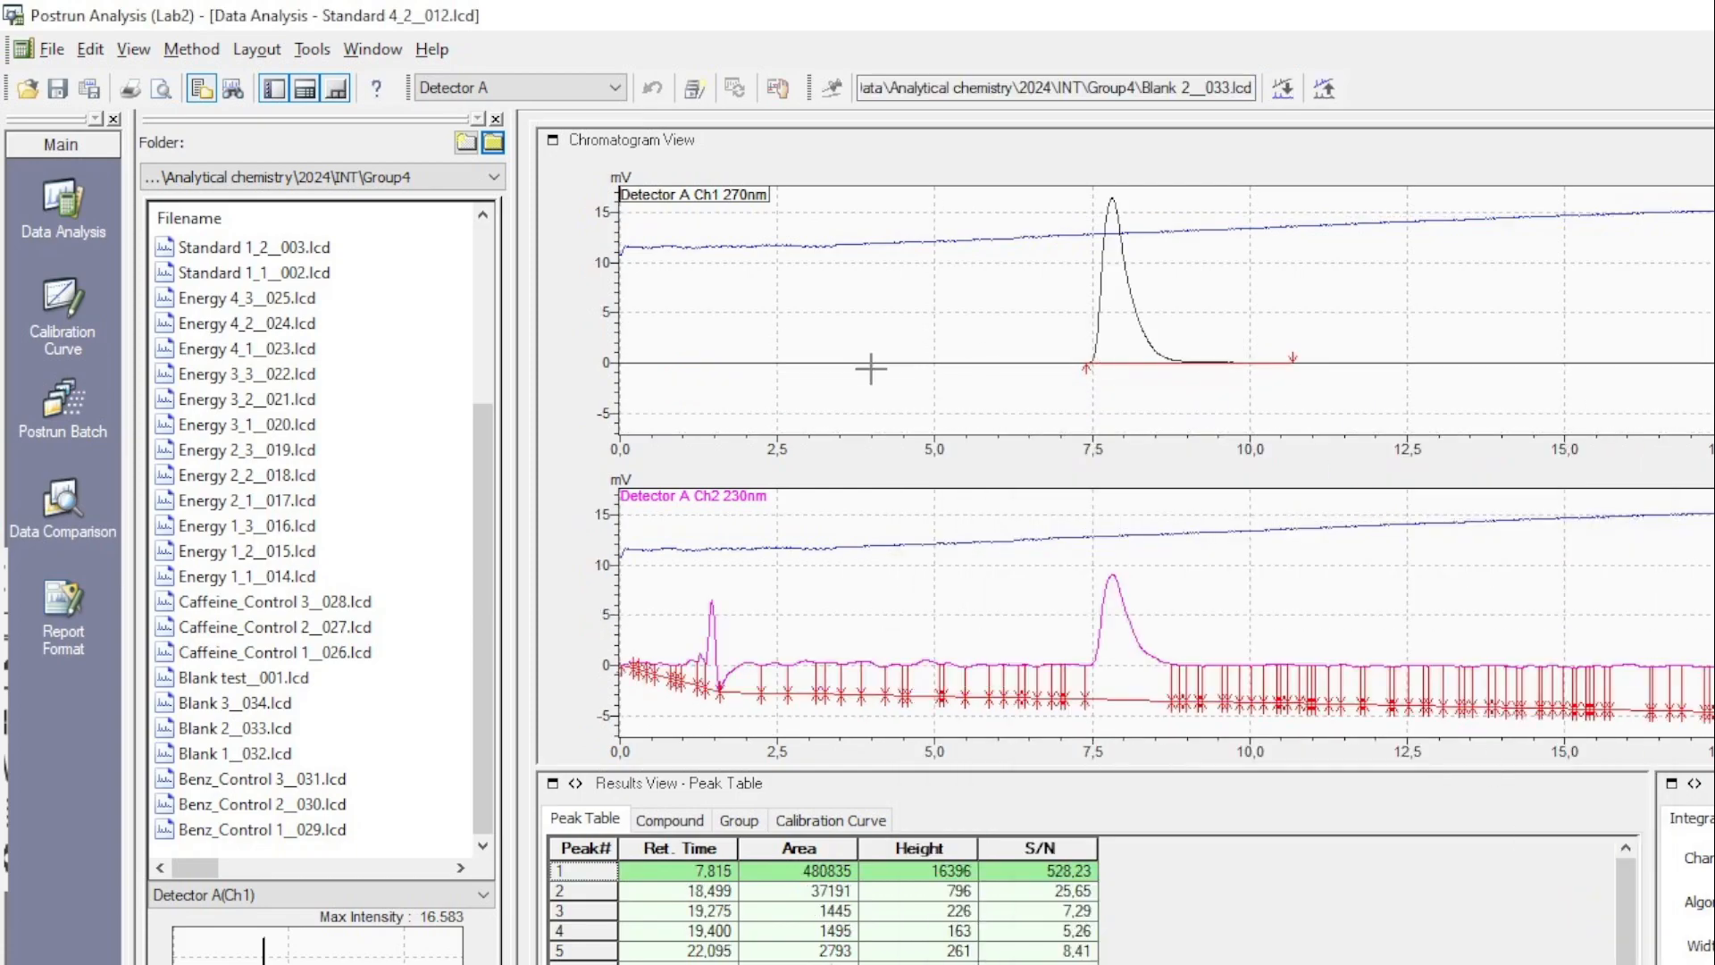
pyautogui.click(831, 88)
# - Open Standard 4_1__011.lcd without saving the changes to the current file, and look through its peak table
pyautogui.scroll(4, 267, 406)
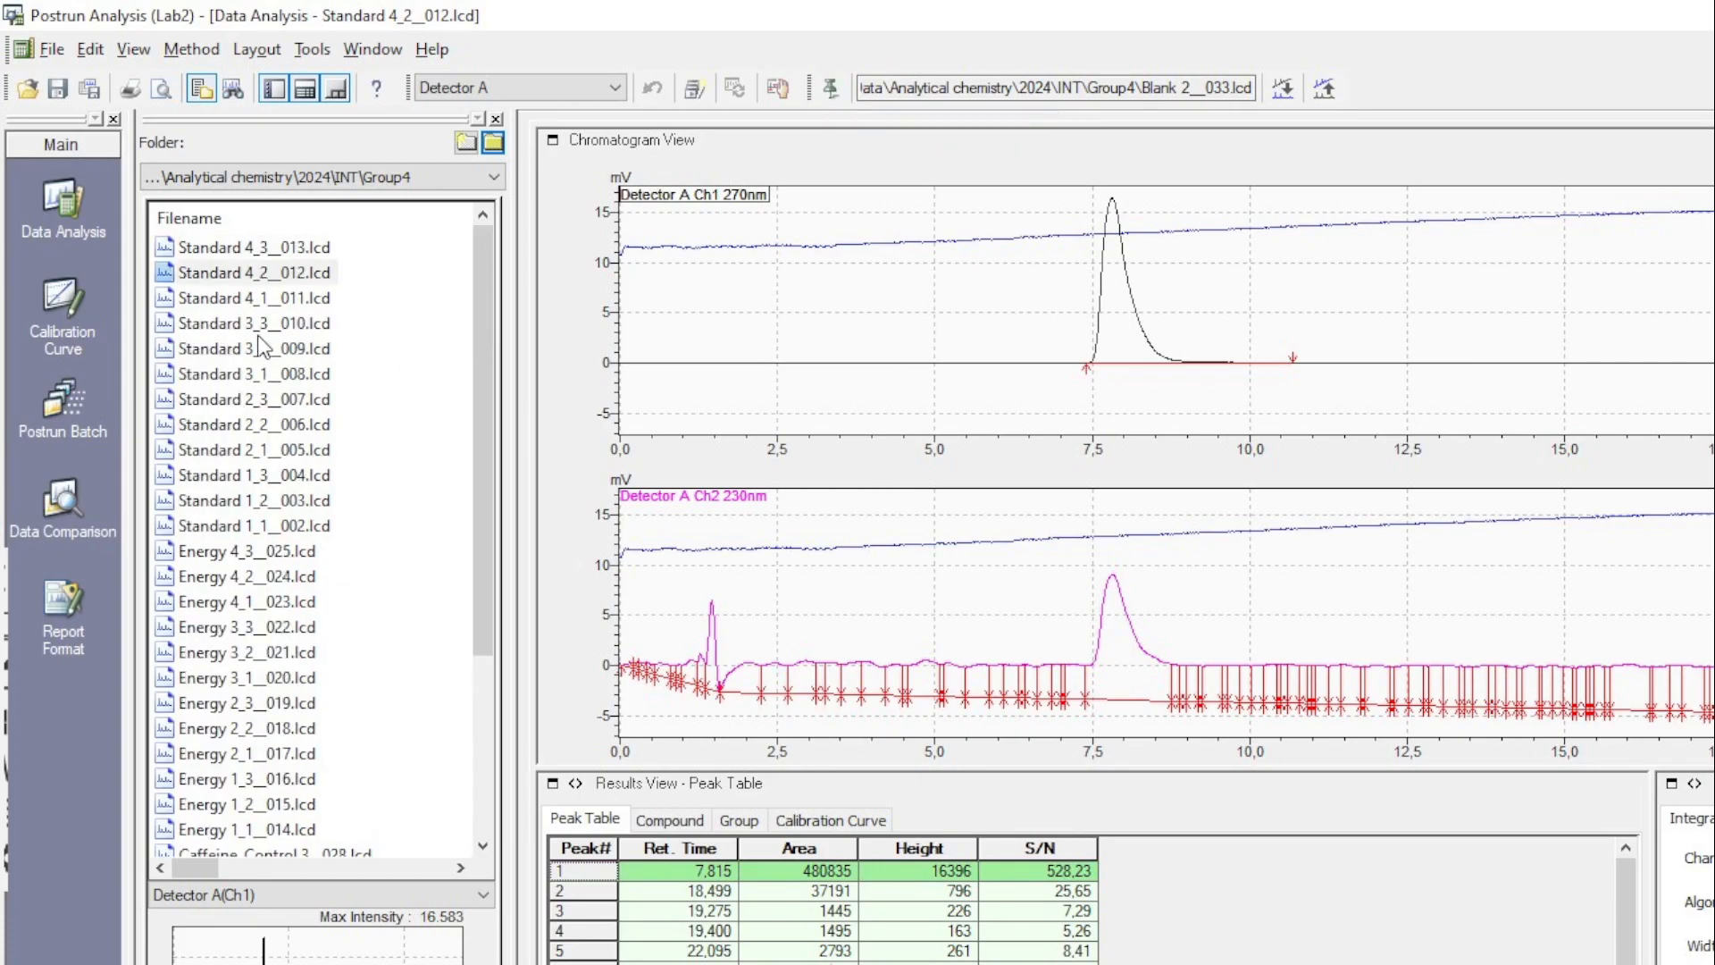
pyautogui.doubleClick(228, 297)
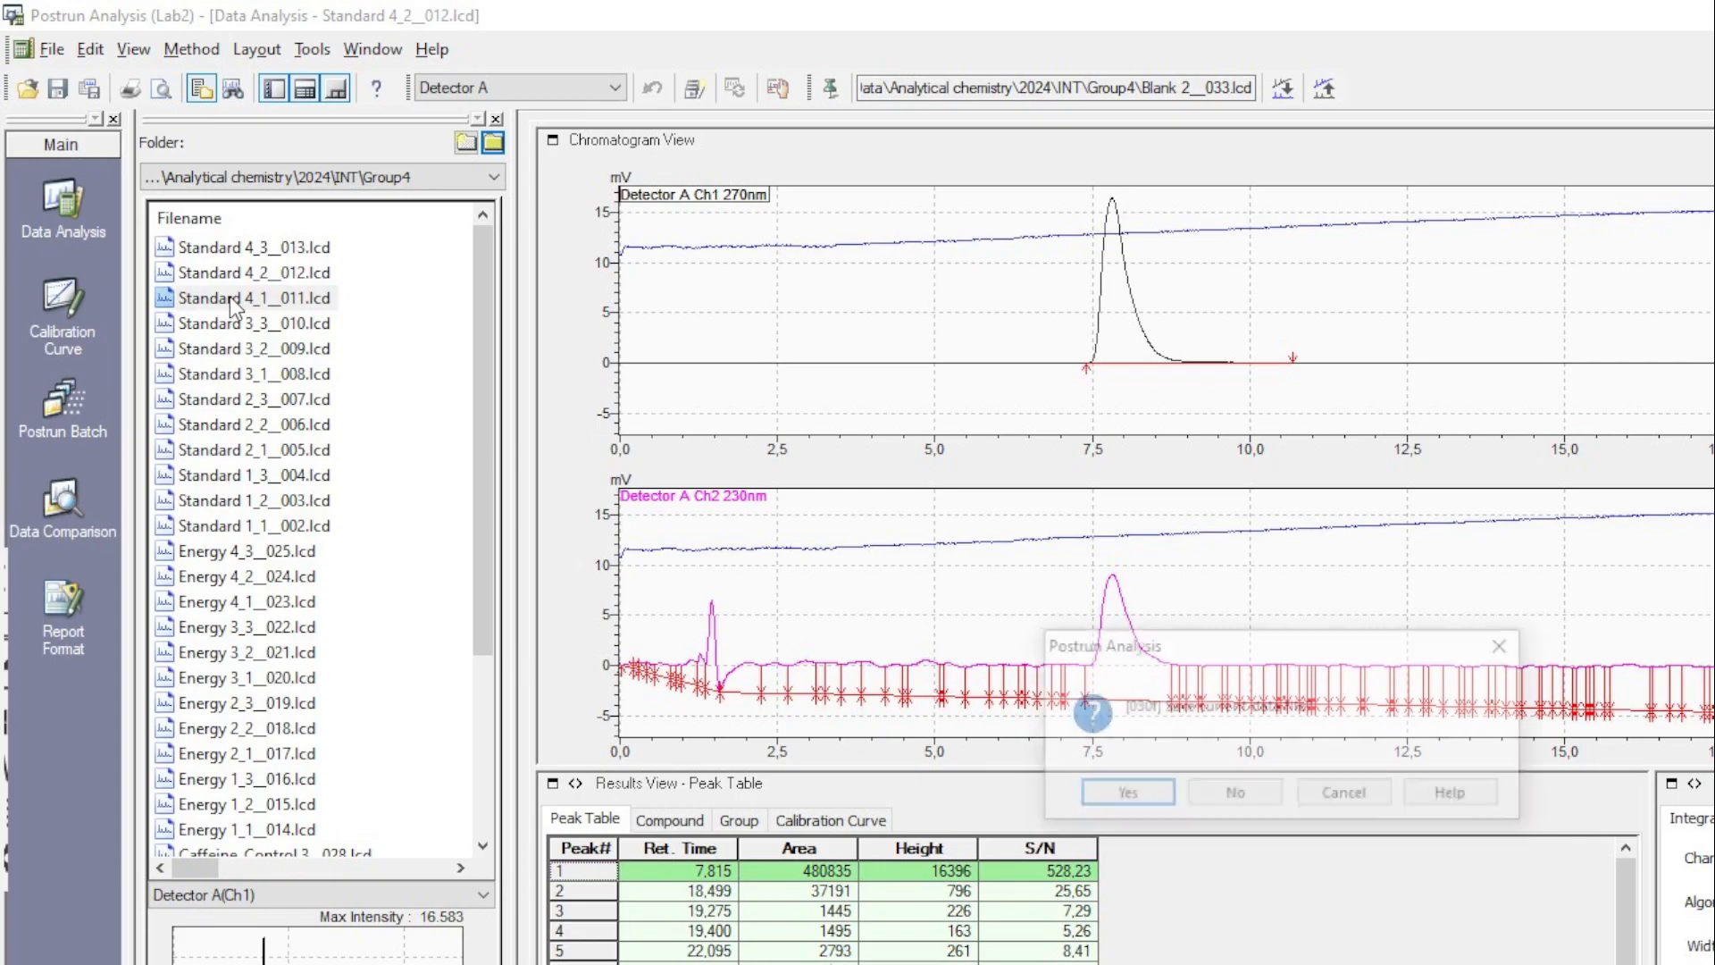
pyautogui.click(1236, 797)
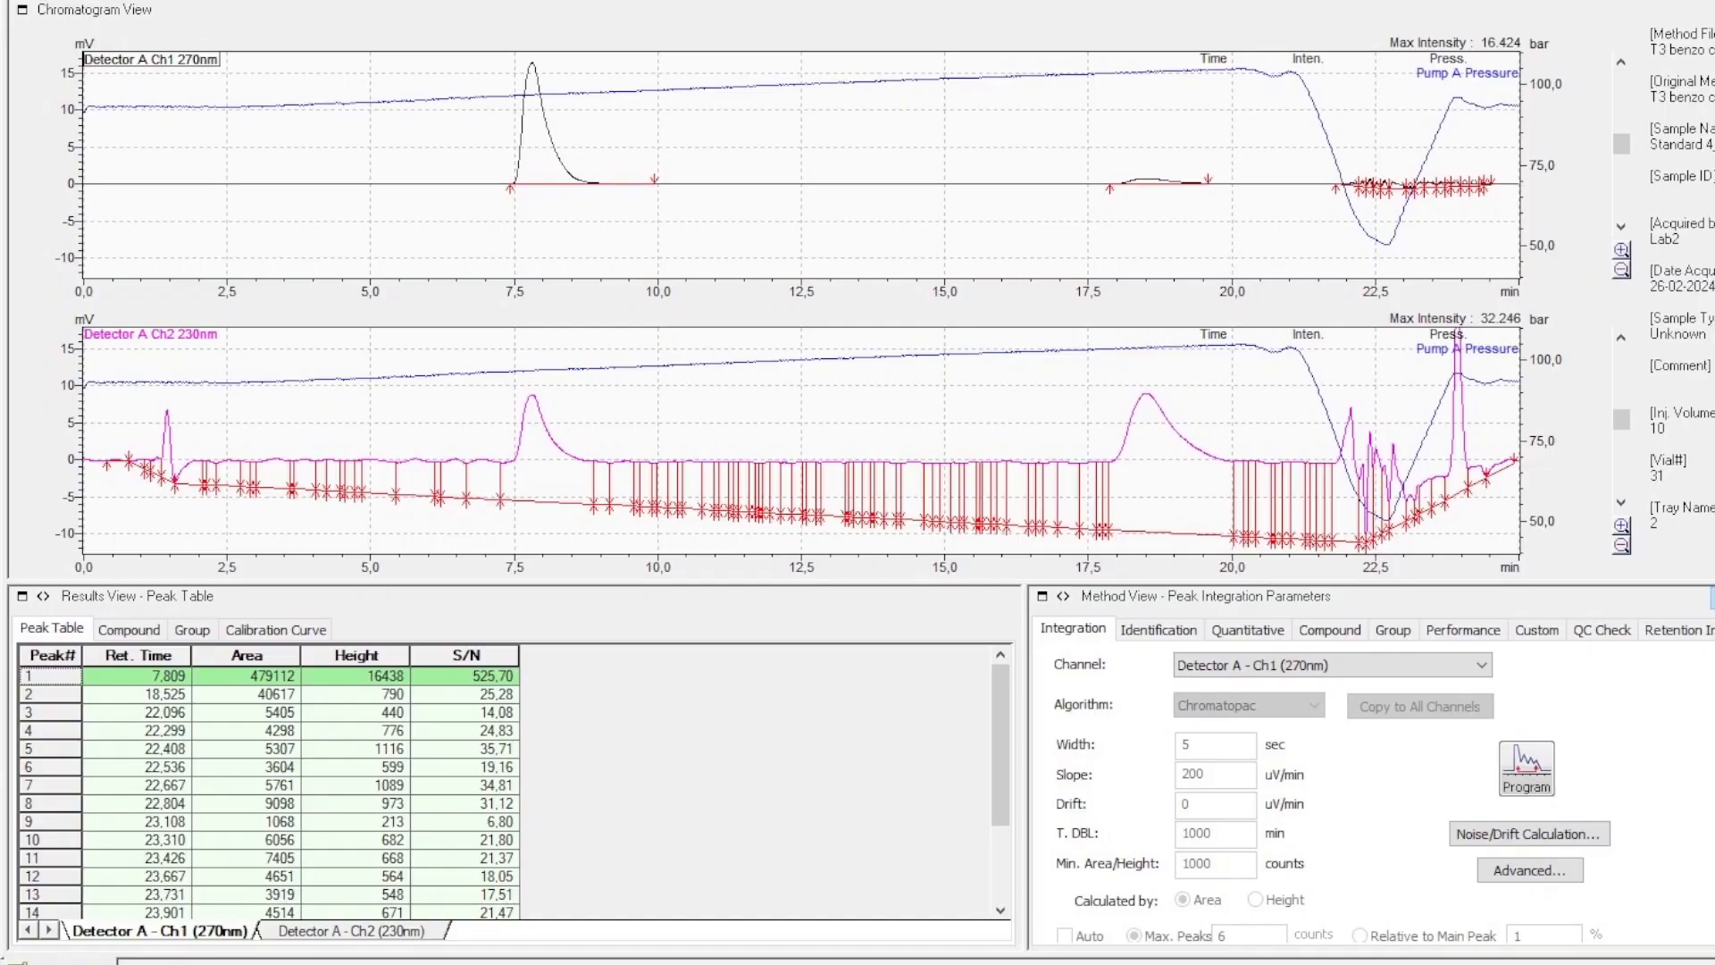
pyautogui.scroll(-1, 747, 798)
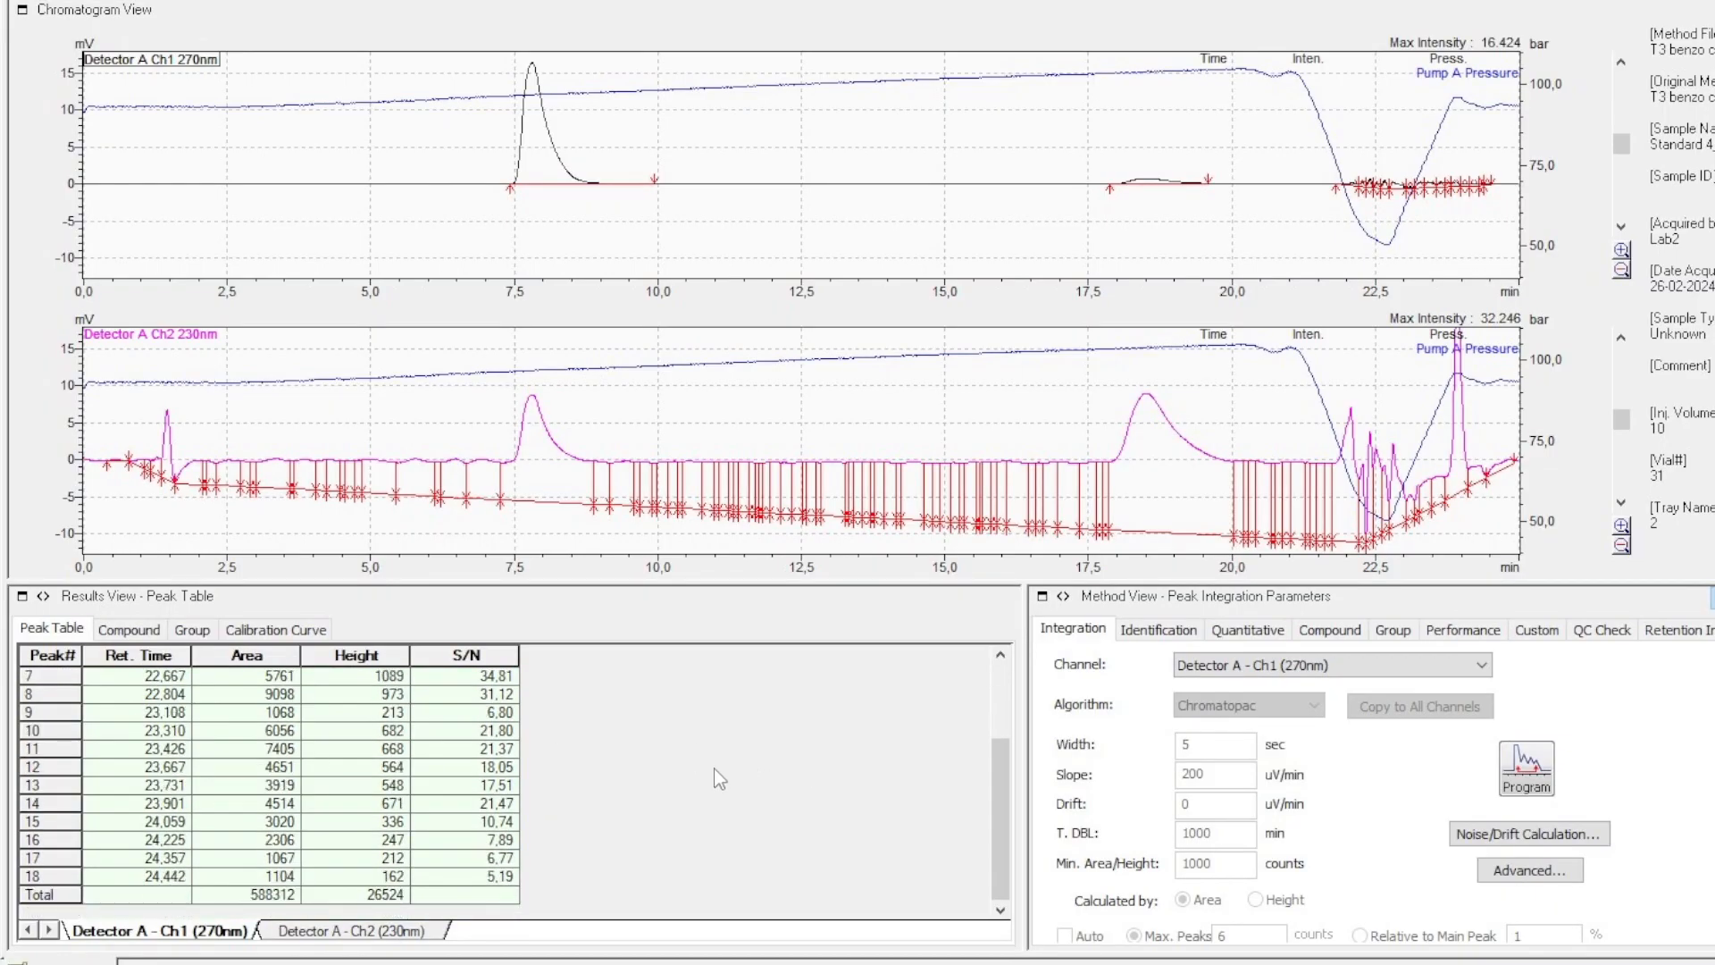
pyautogui.scroll(1, 694, 777)
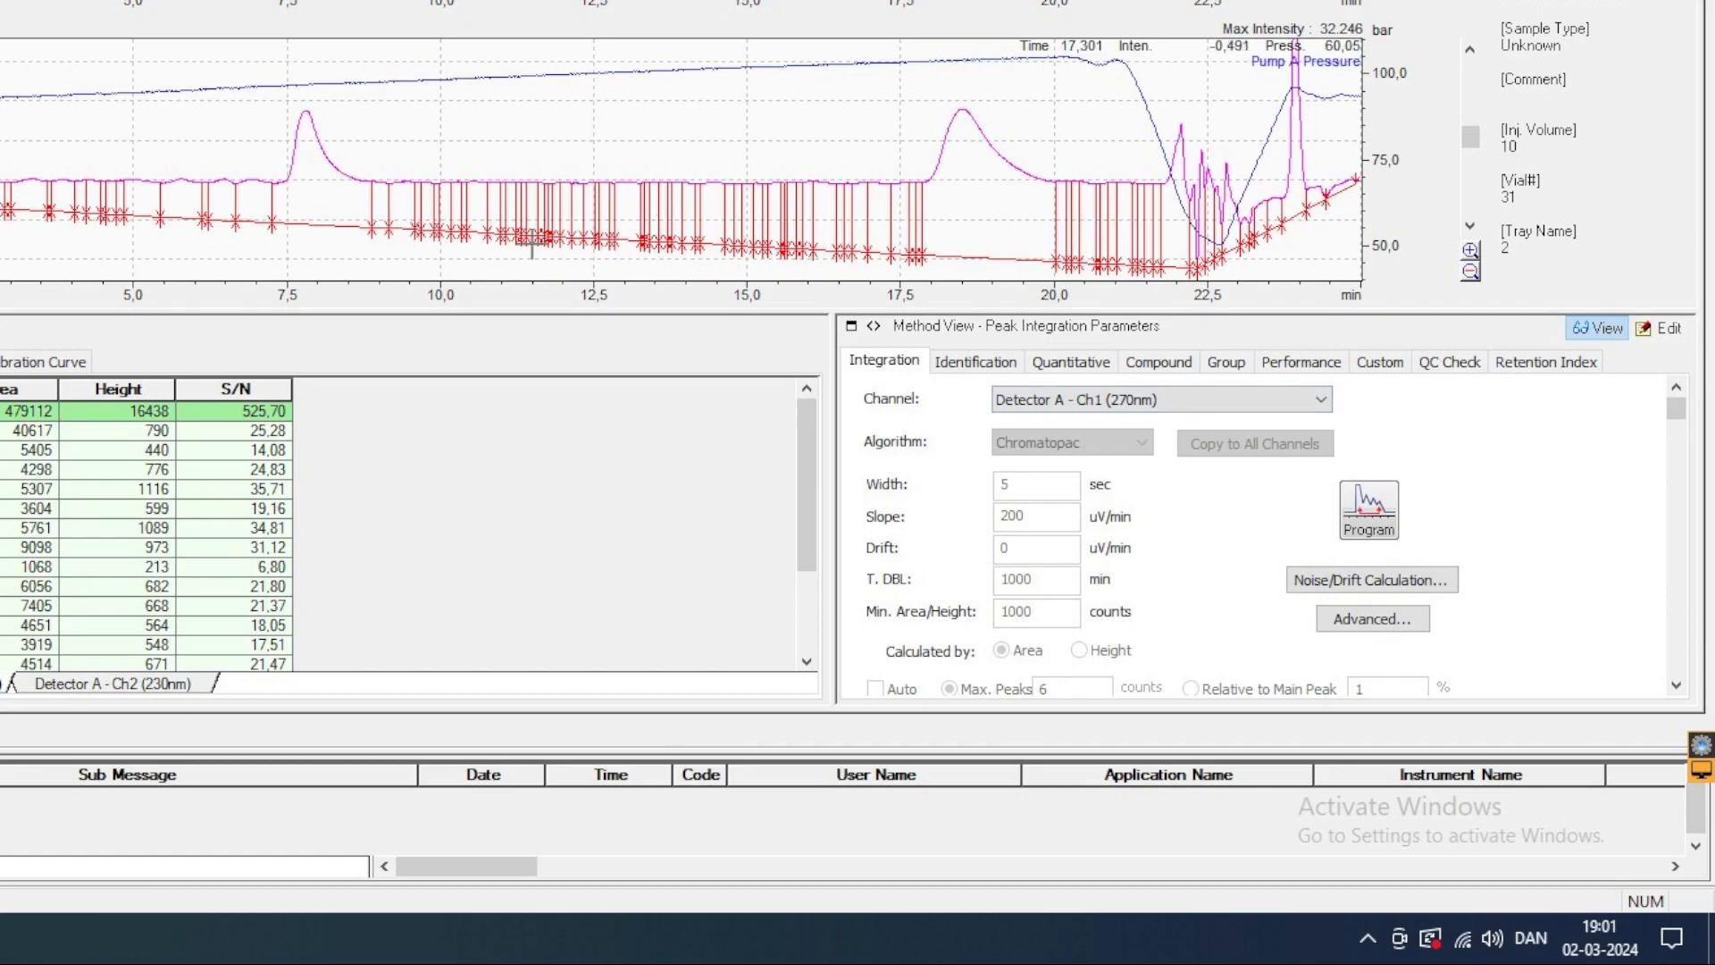
# - Open the integration time program for Detector A - Ch2 (230nm) with the method parameters in edit mode
pyautogui.click(1102, 405)
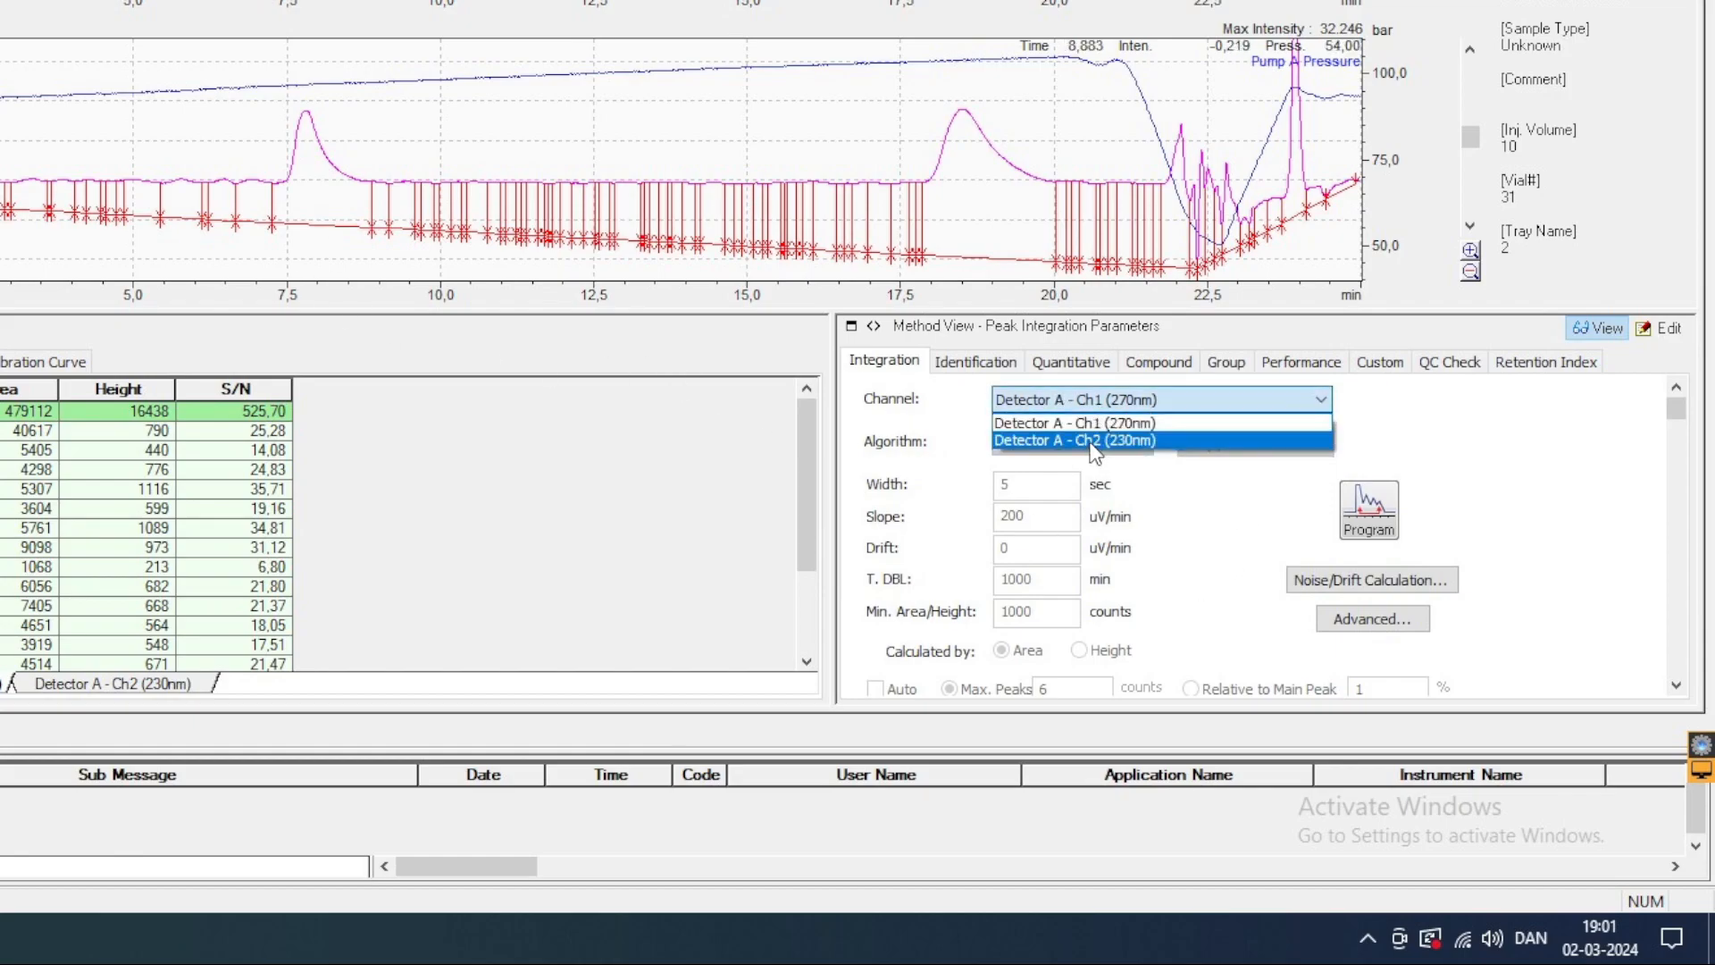
pyautogui.click(1097, 444)
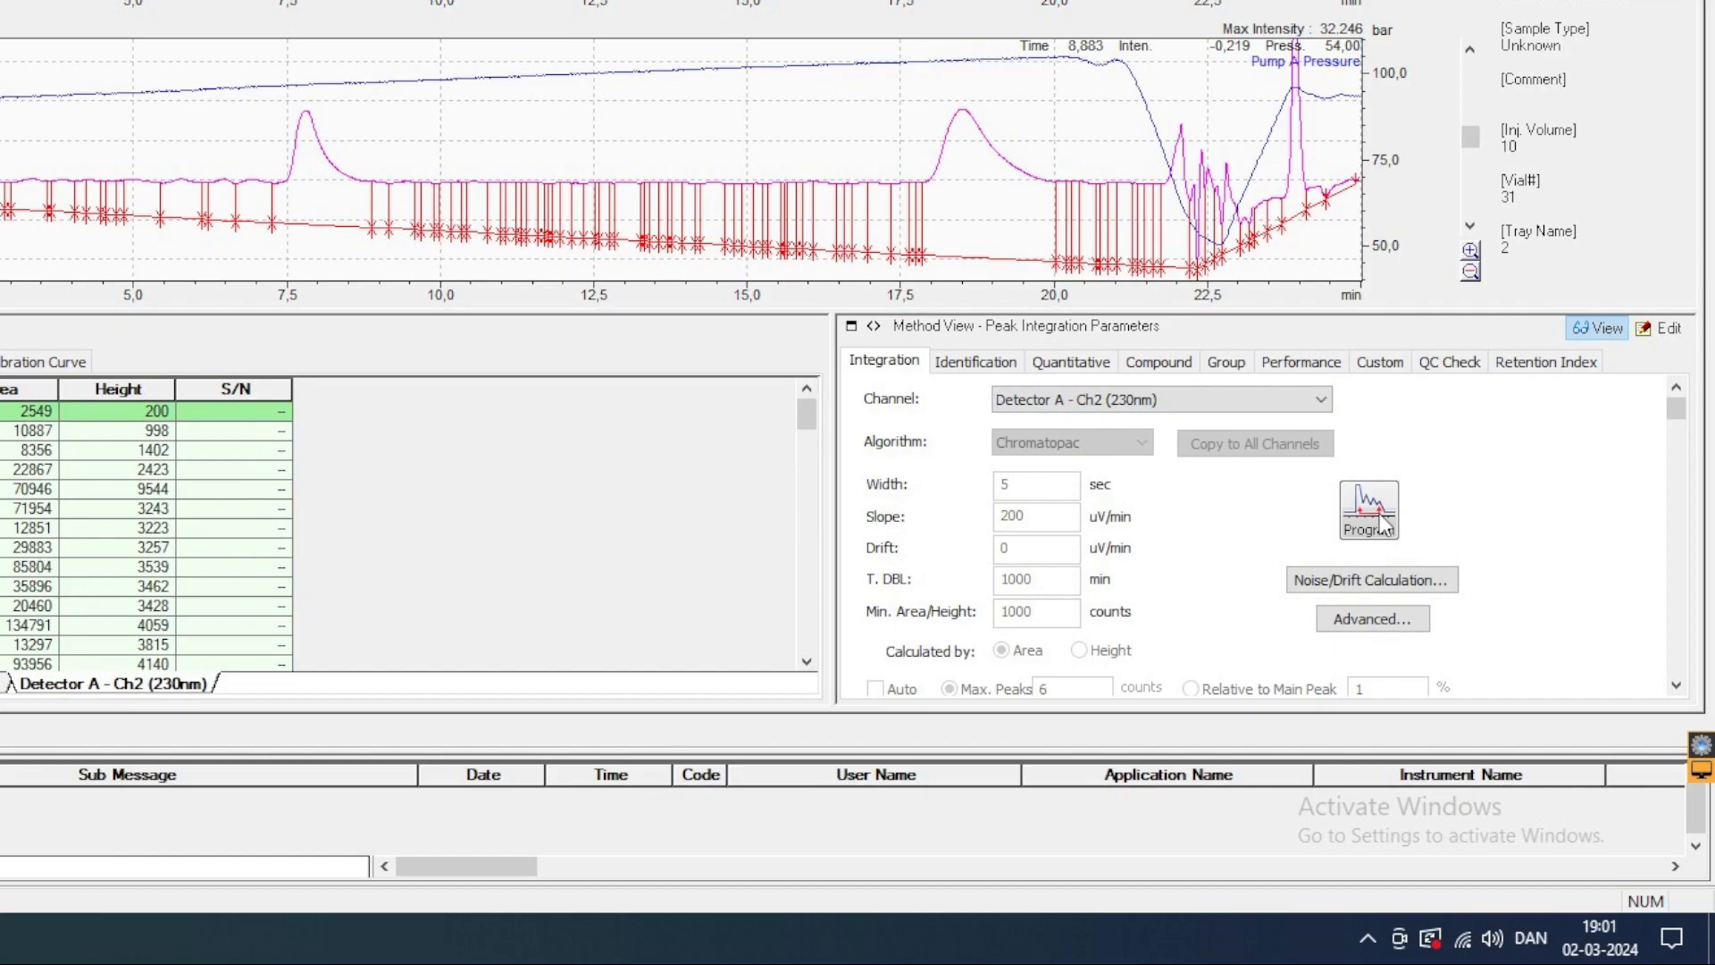
pyautogui.click(1663, 330)
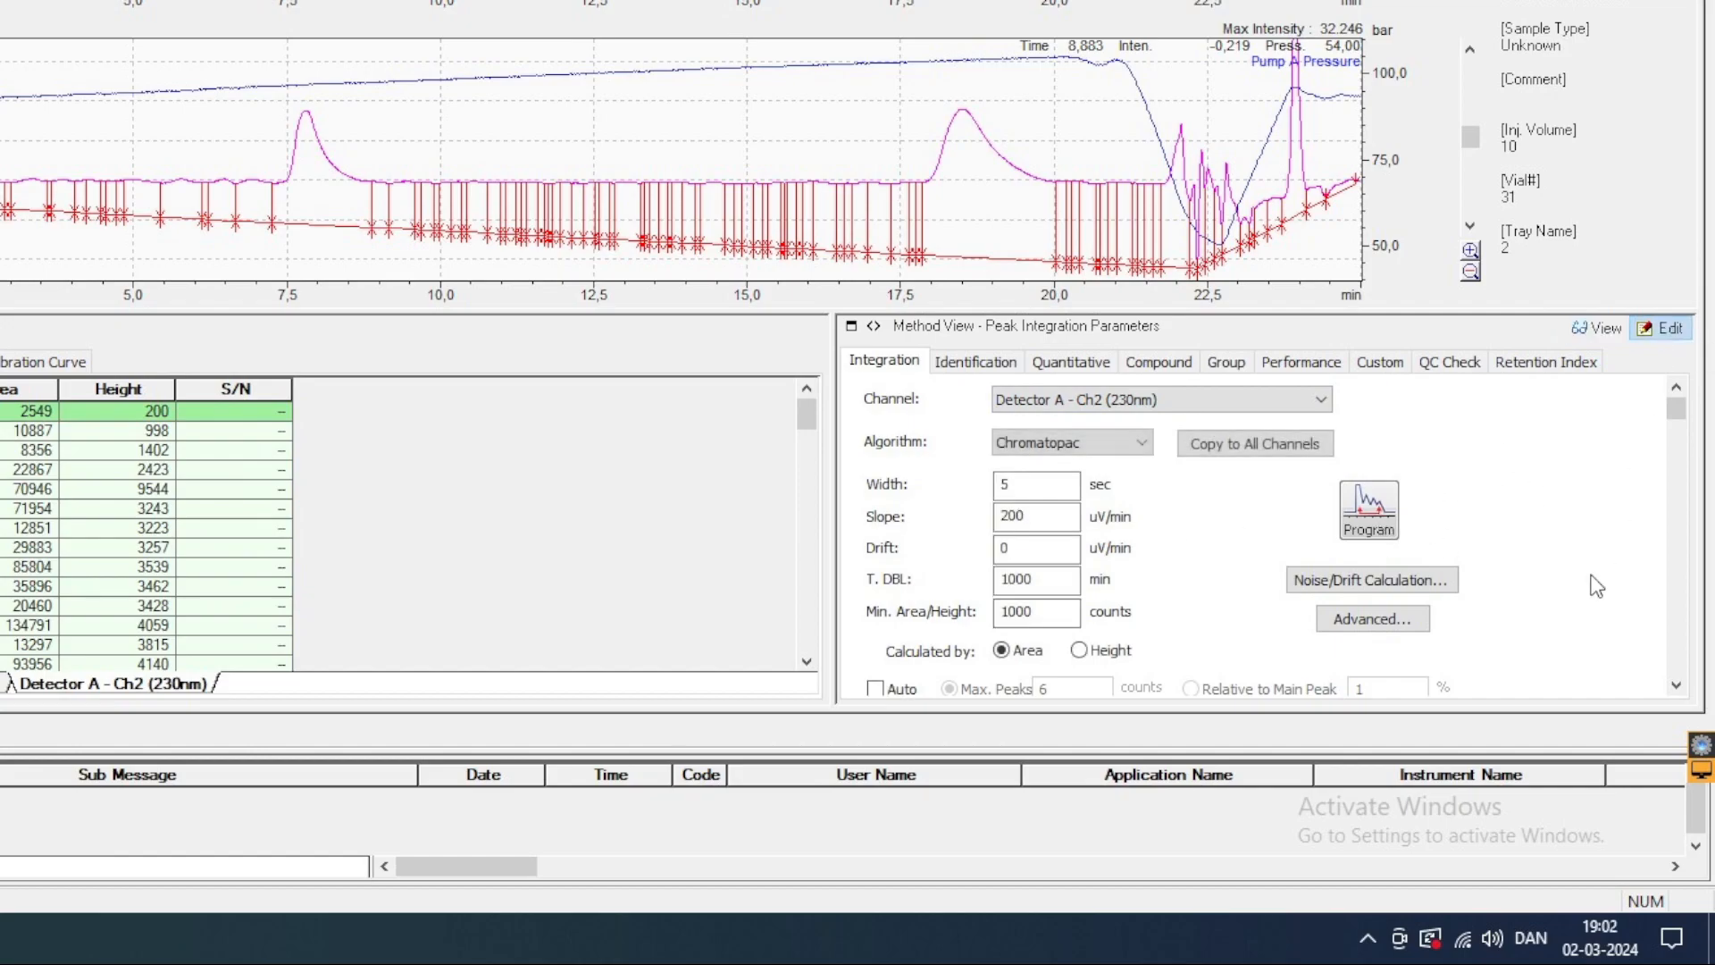
pyautogui.click(1386, 500)
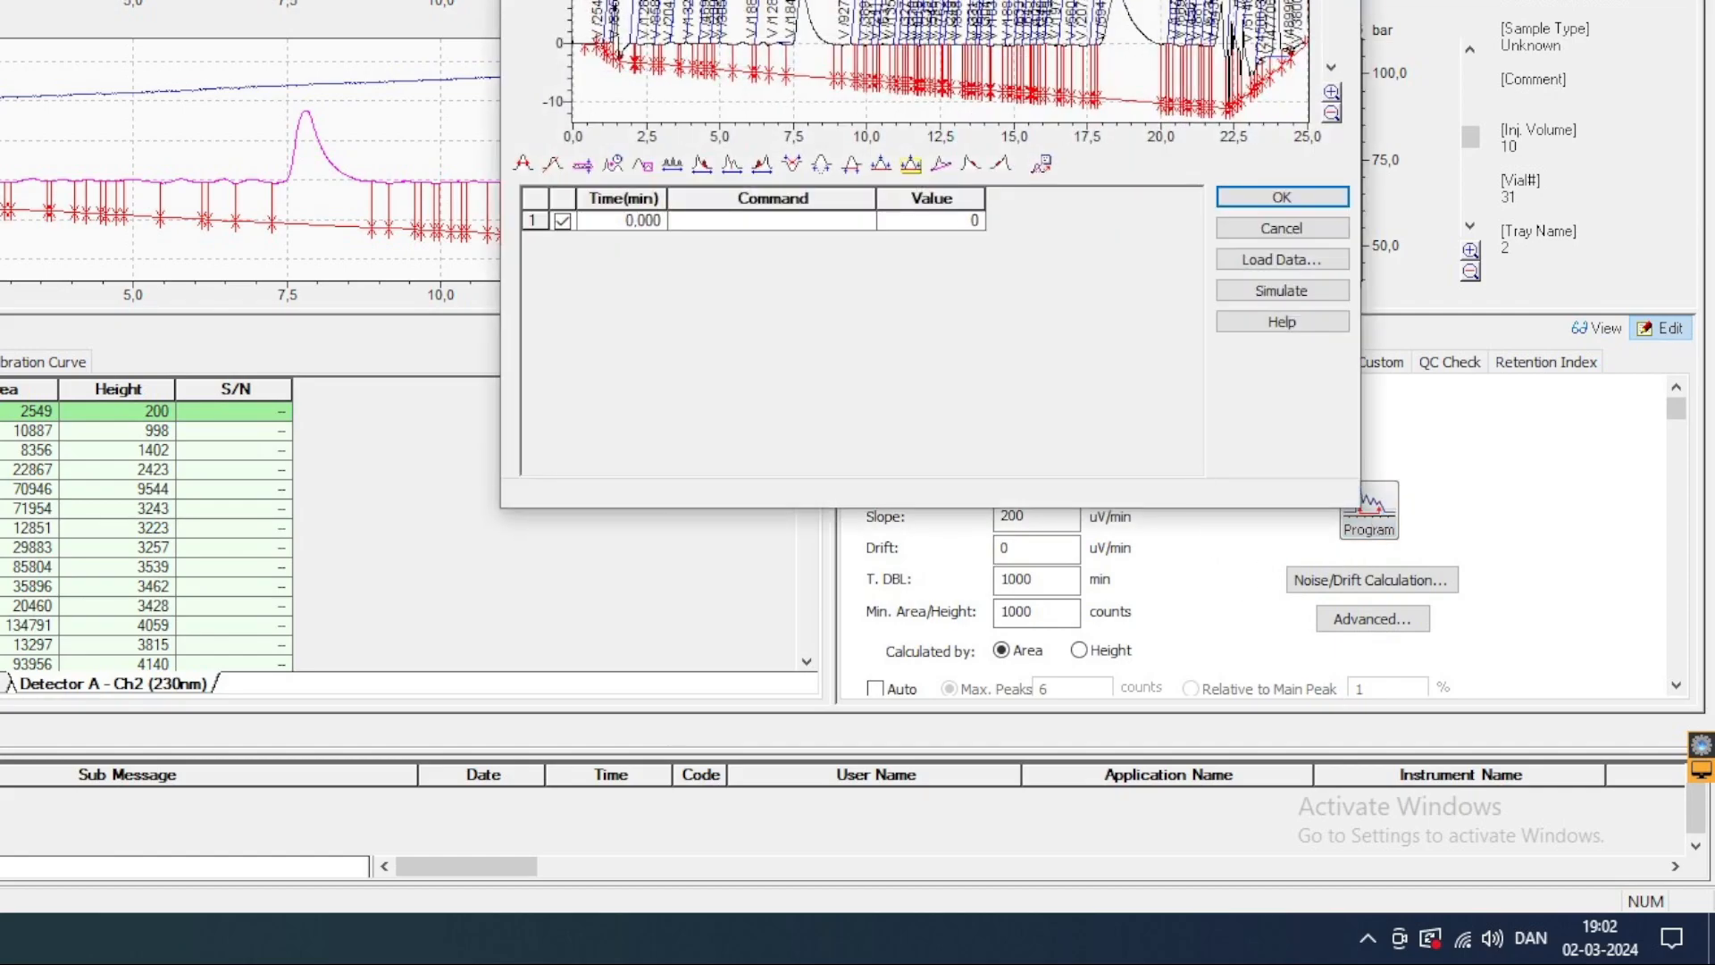
pyautogui.moveTo(831, 0); pyautogui.dragTo(698, 92)
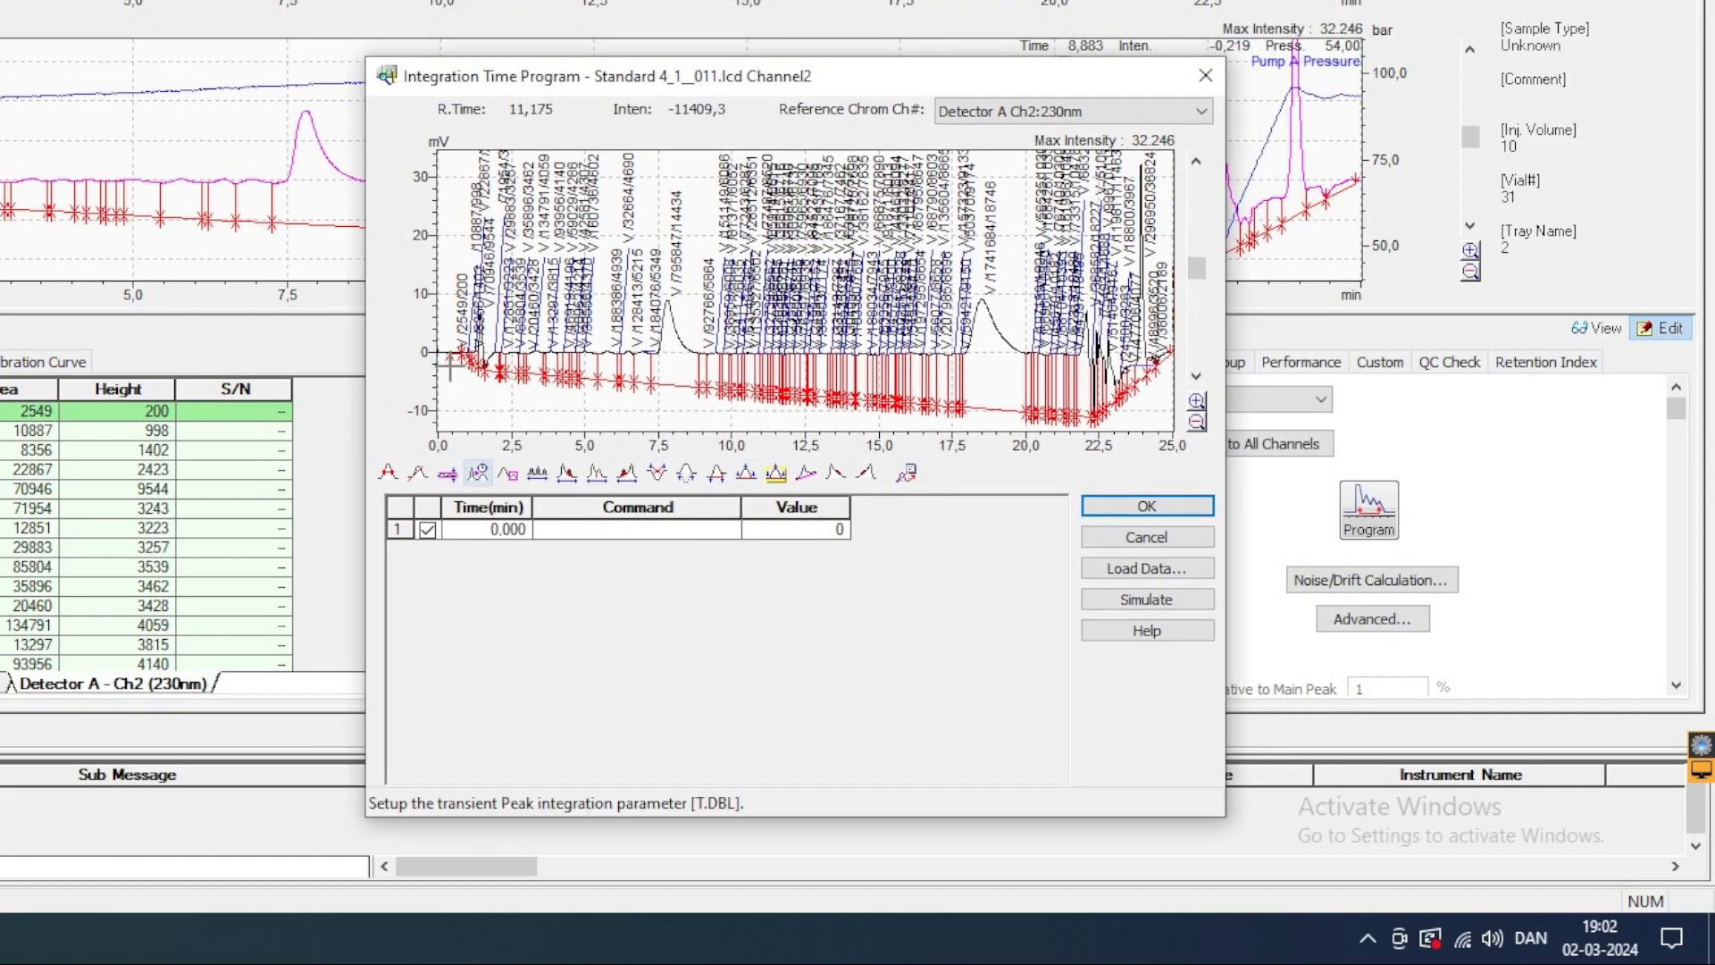
# - Add Integration Off at 0 min and Integration On at 7 min to the integration time program
pyautogui.click(617, 531)
pyautogui.click(613, 534)
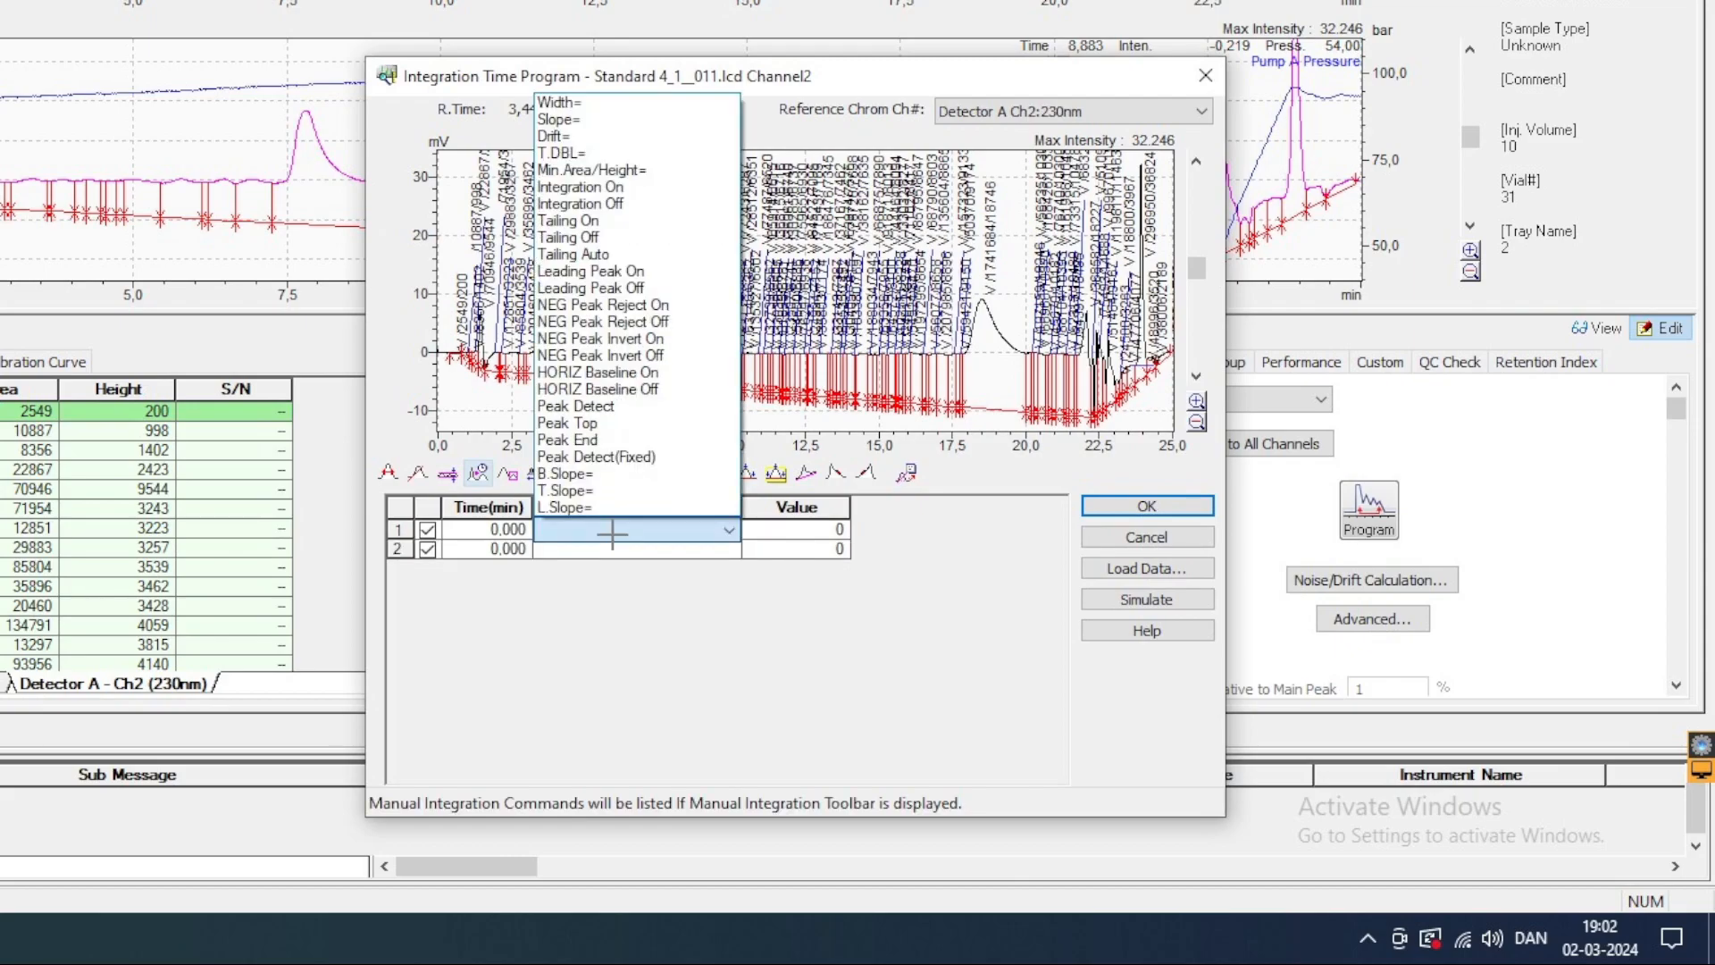
pyautogui.click(604, 203)
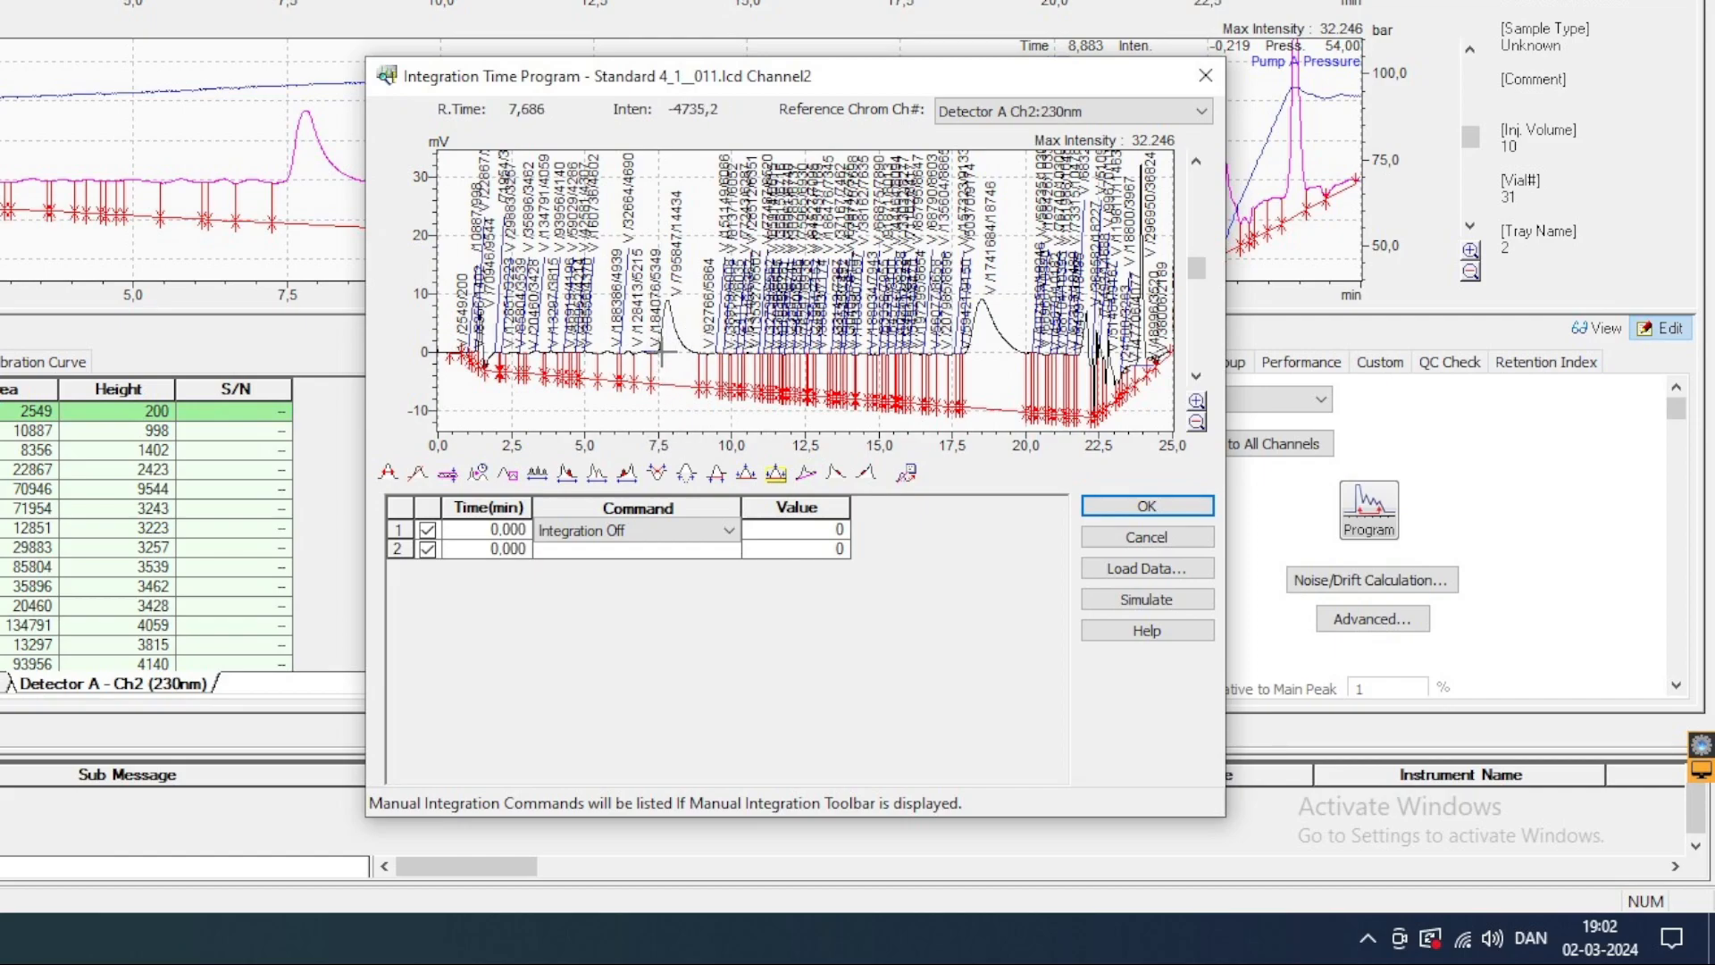
pyautogui.click(487, 548)
pyautogui.write('7')
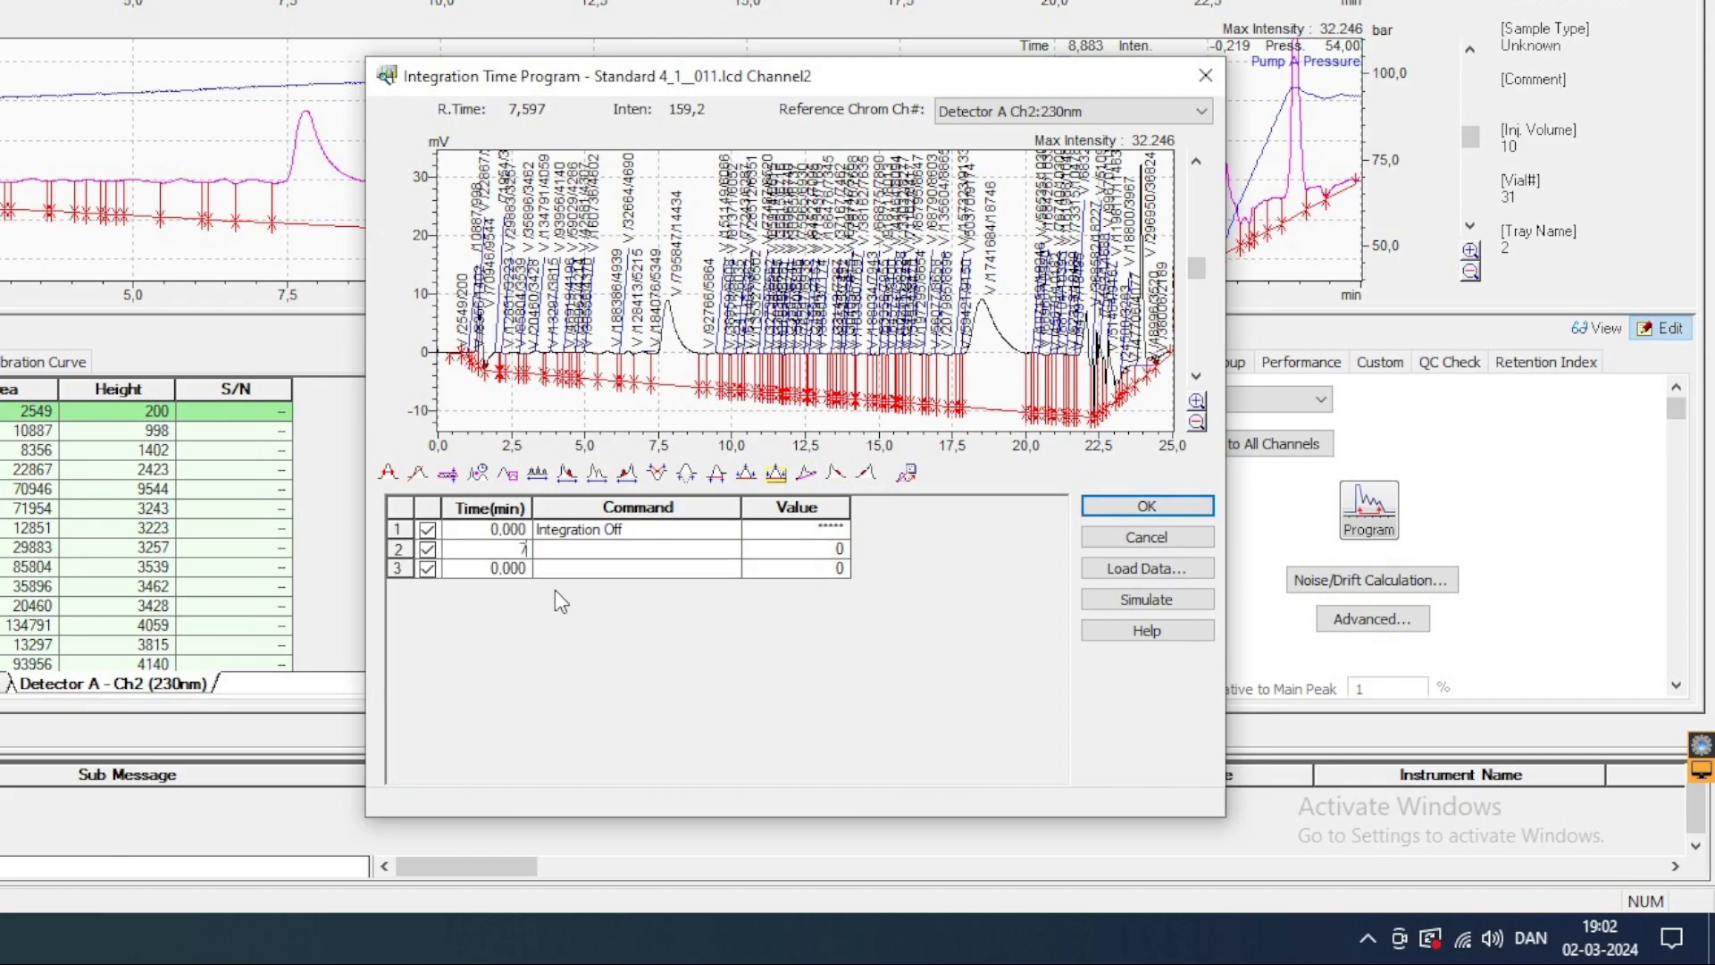
pyautogui.click(571, 546)
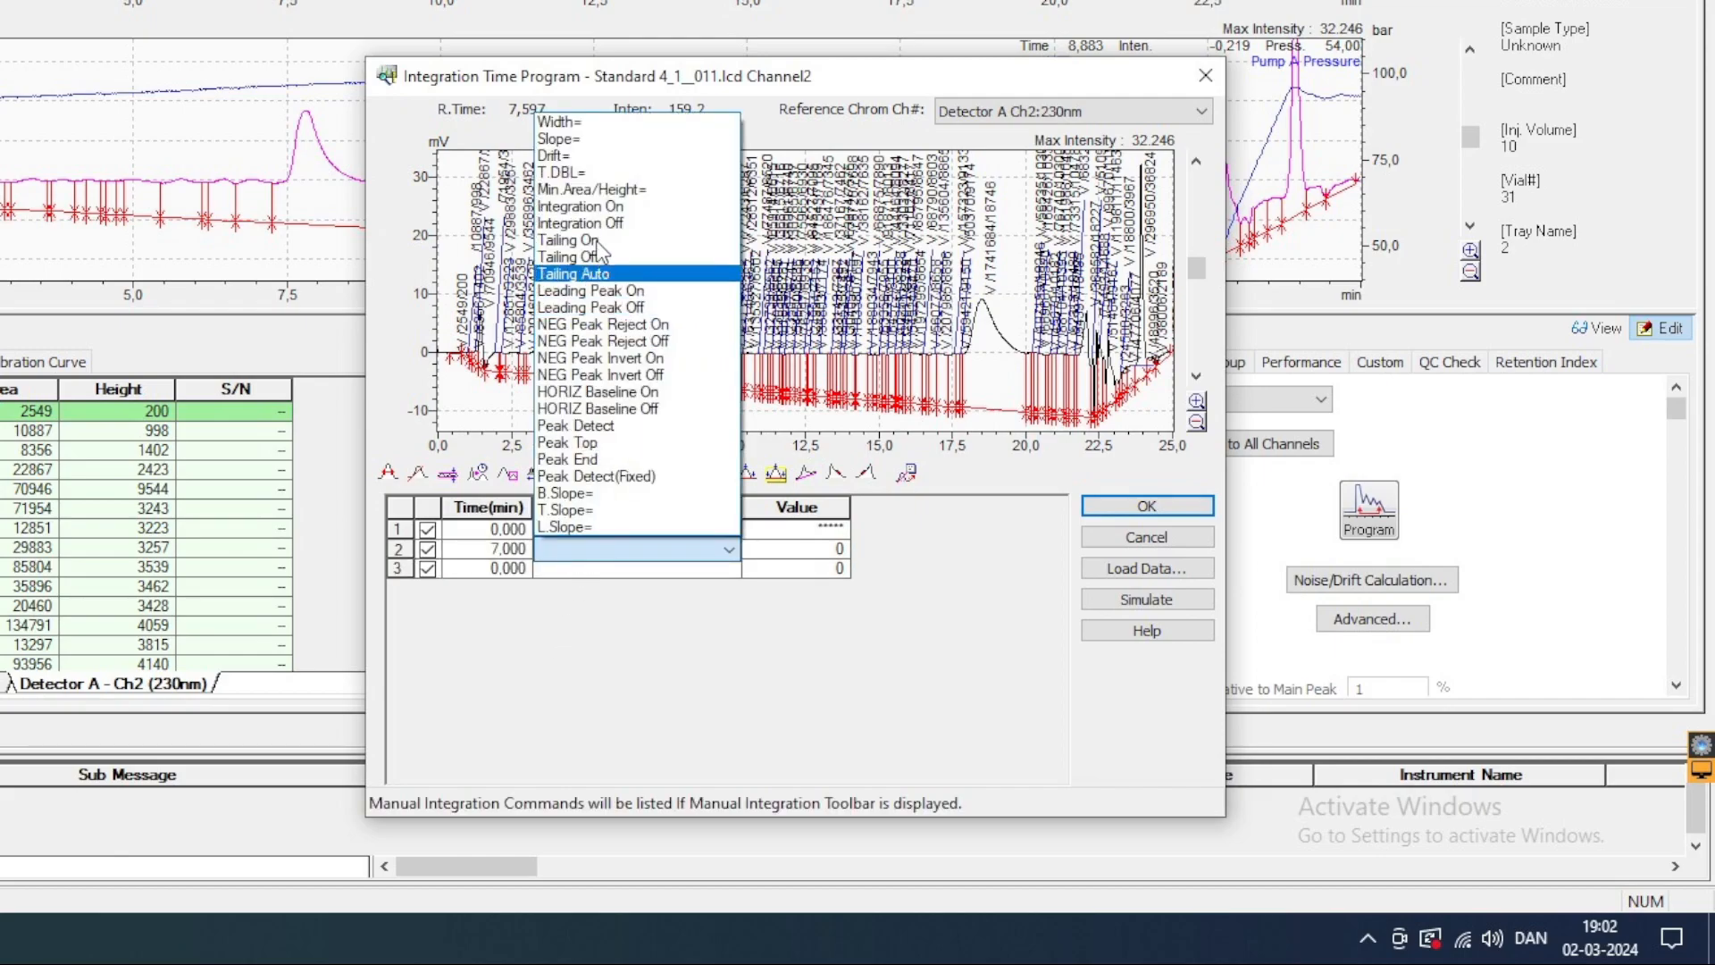
pyautogui.click(592, 207)
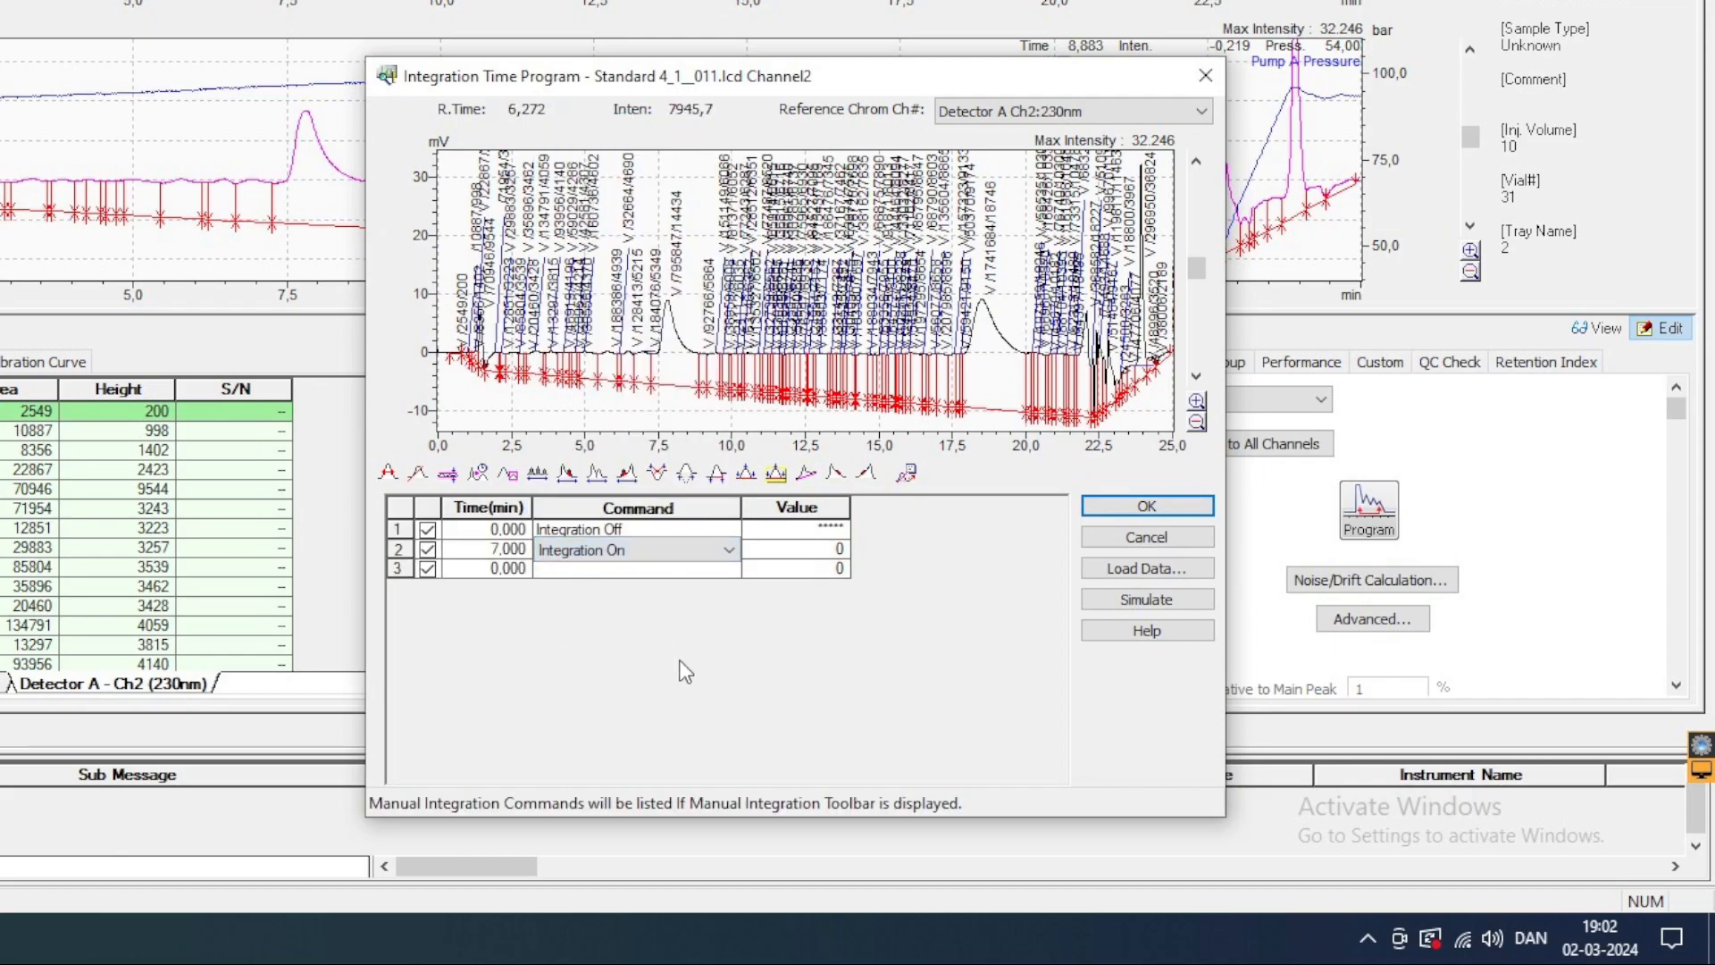
pyautogui.click(656, 472)
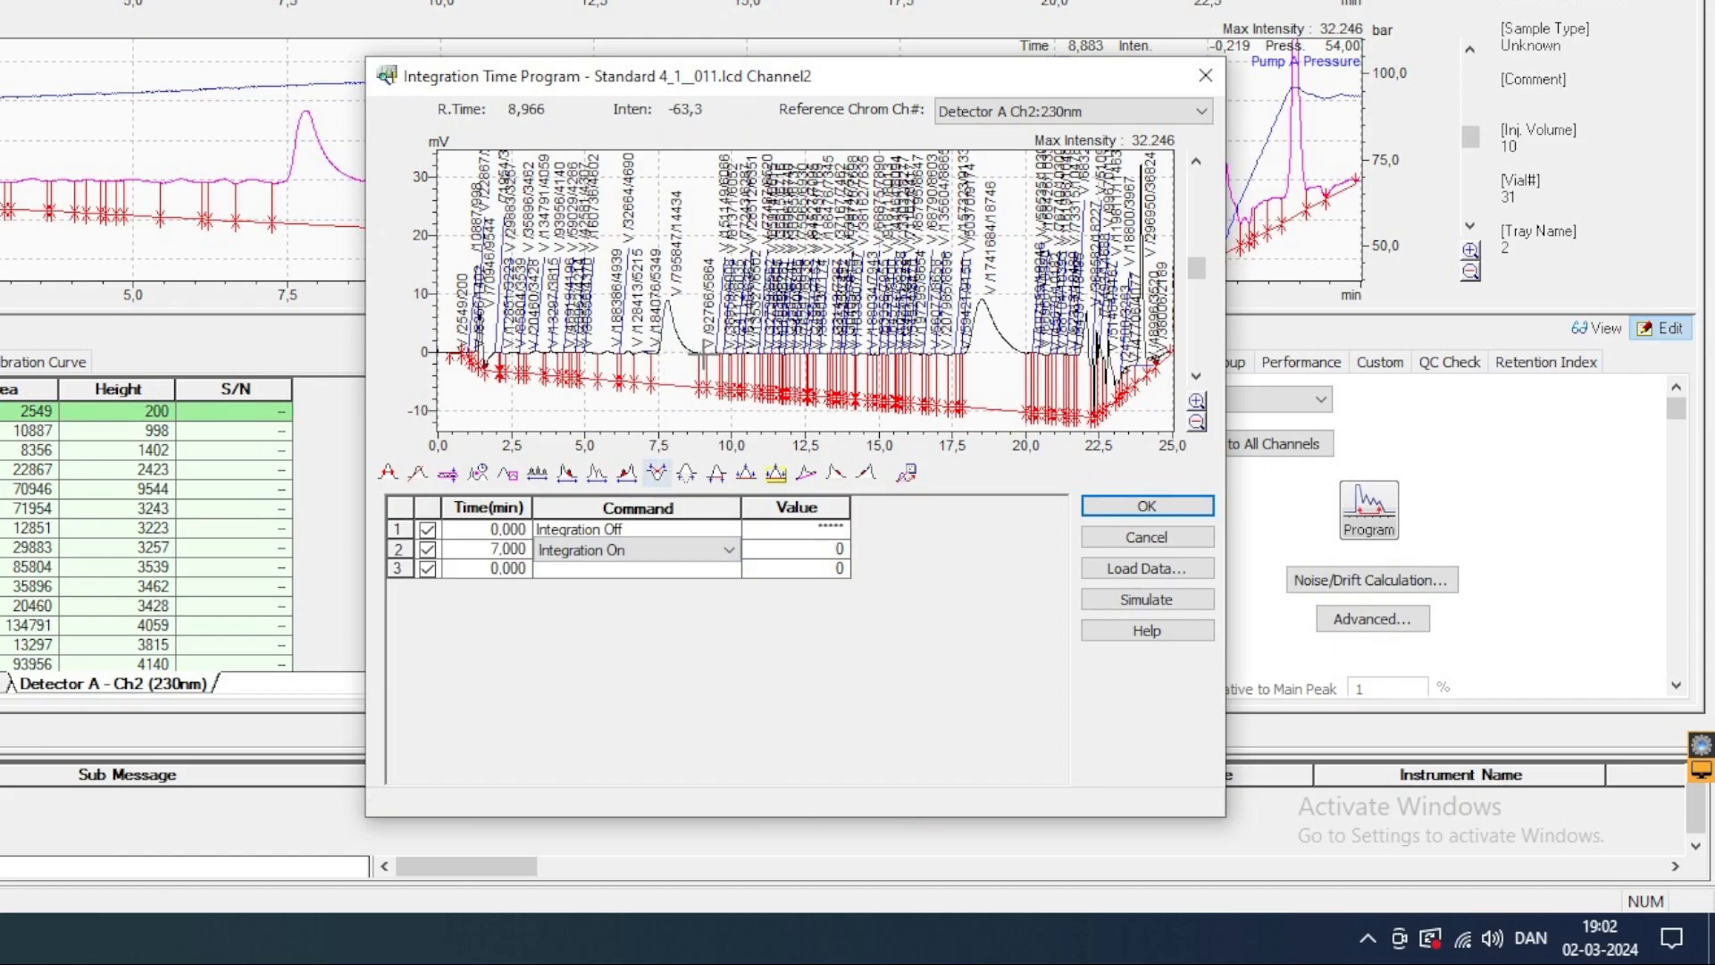
# - Add an Integration Off command at 8 min as the third row of the time program
pyautogui.click(482, 572)
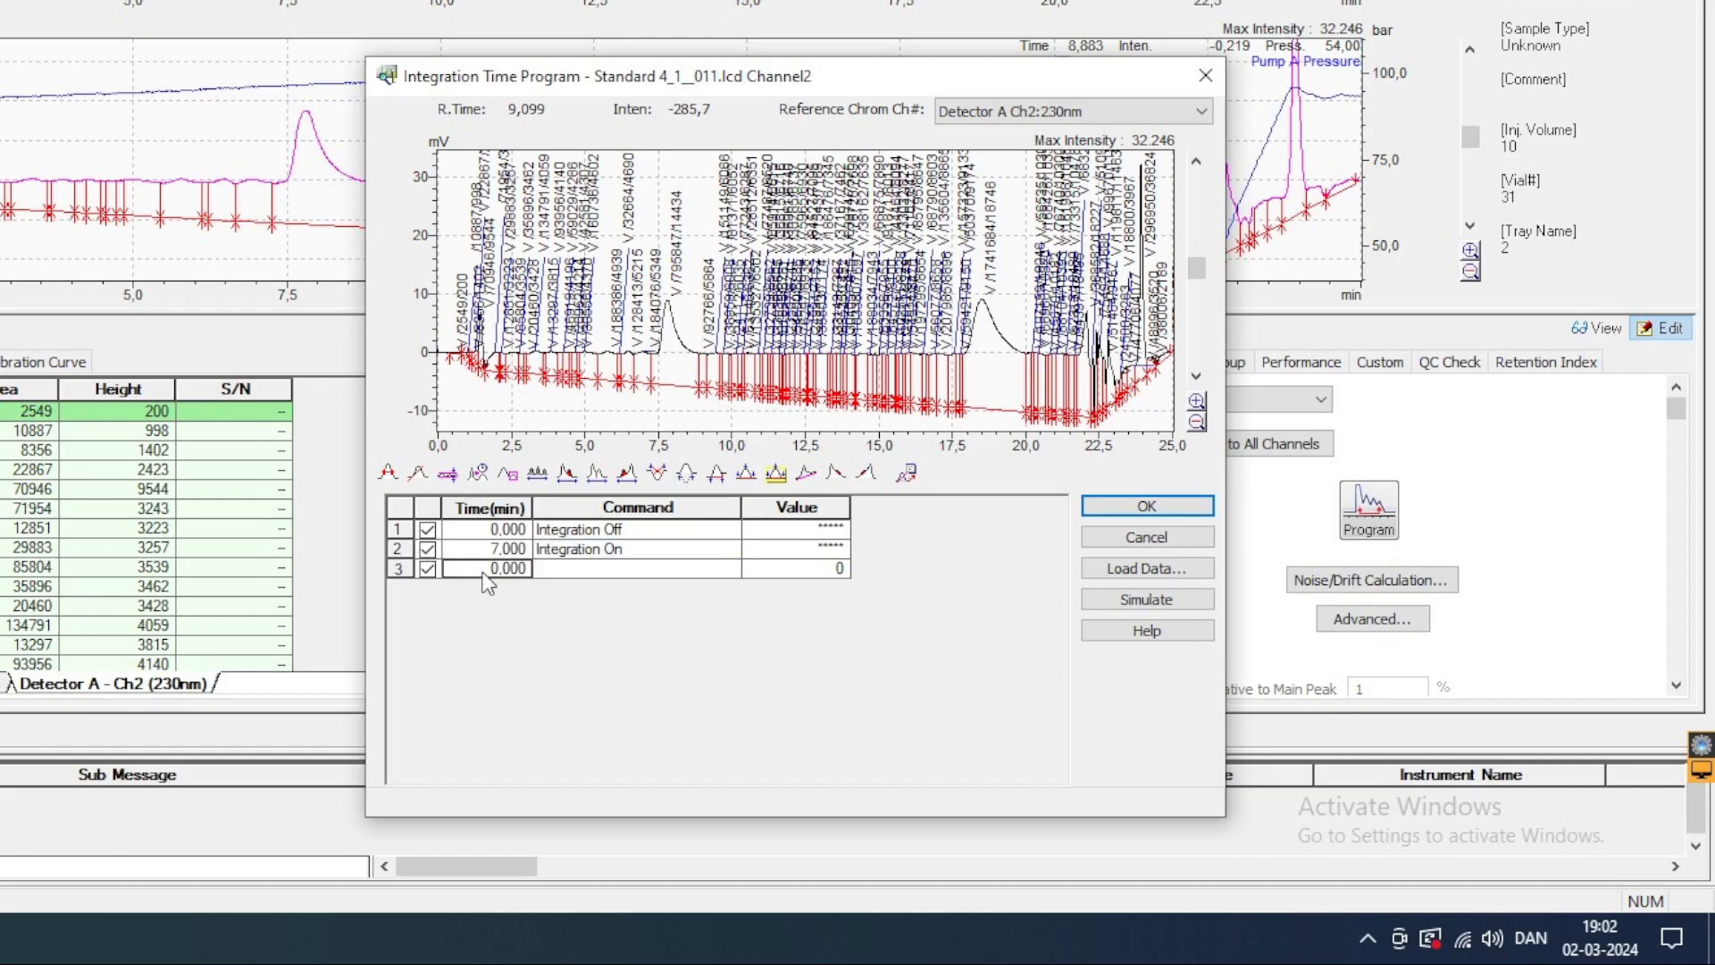
pyautogui.click(586, 570)
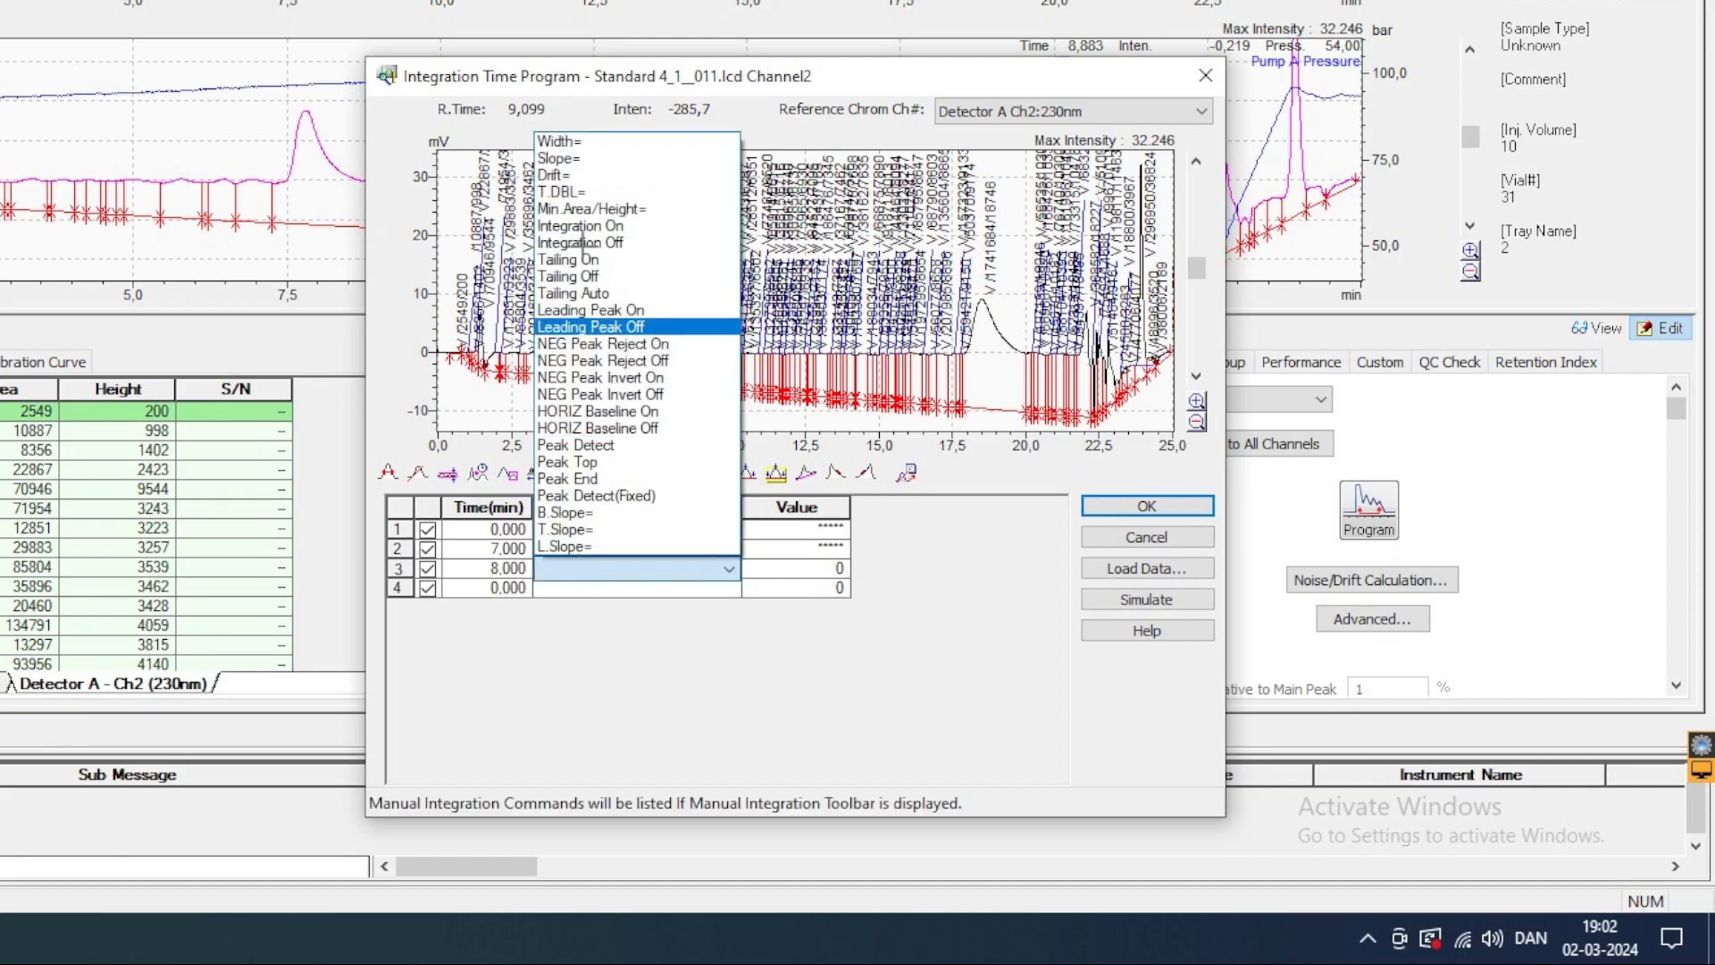
pyautogui.click(584, 245)
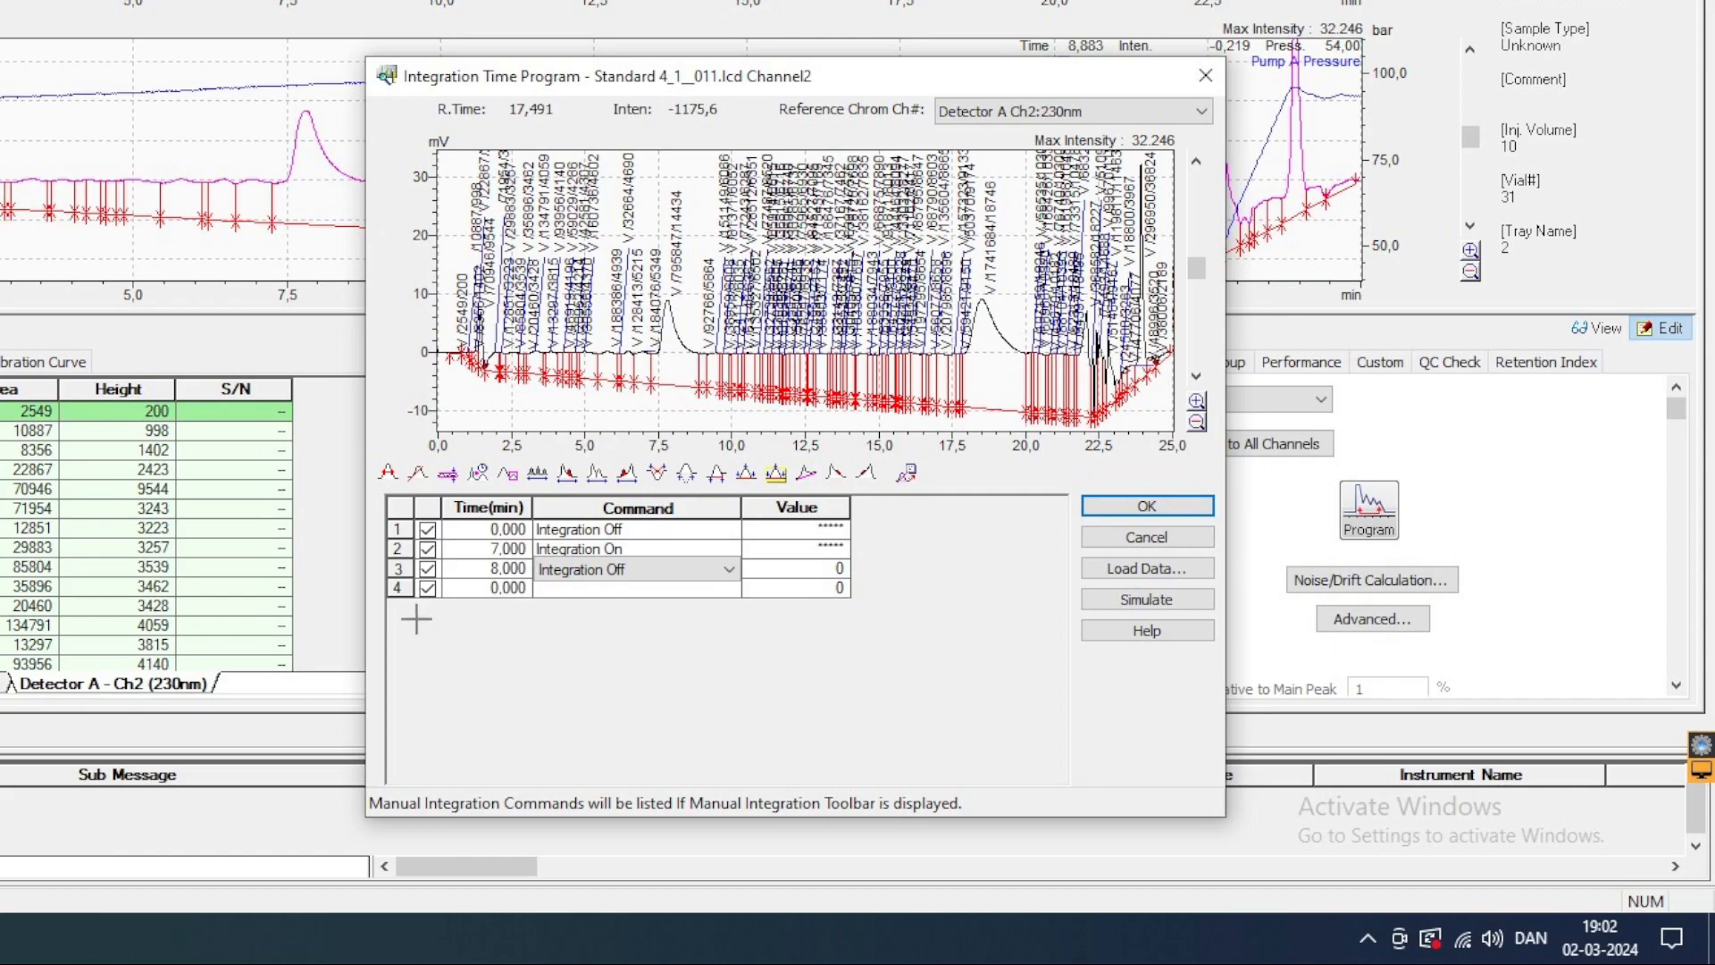
# - Add a Tailing On command at 17 min as the fourth row of the time program
pyautogui.click(474, 587)
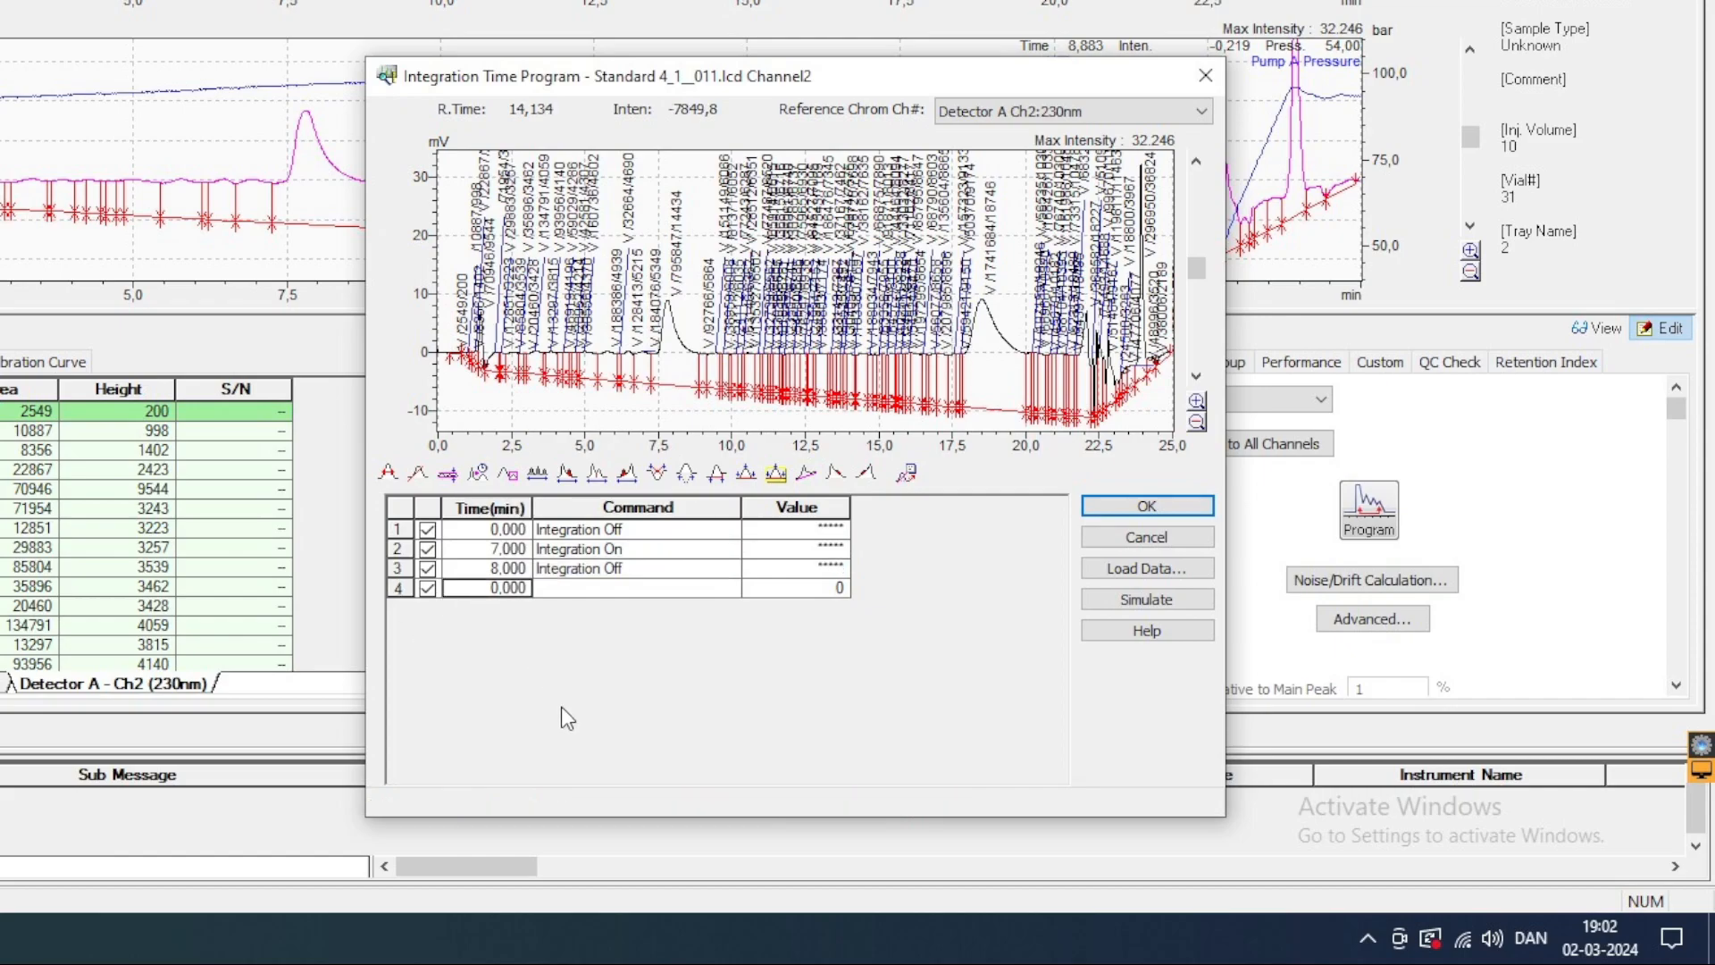
pyautogui.write('17')
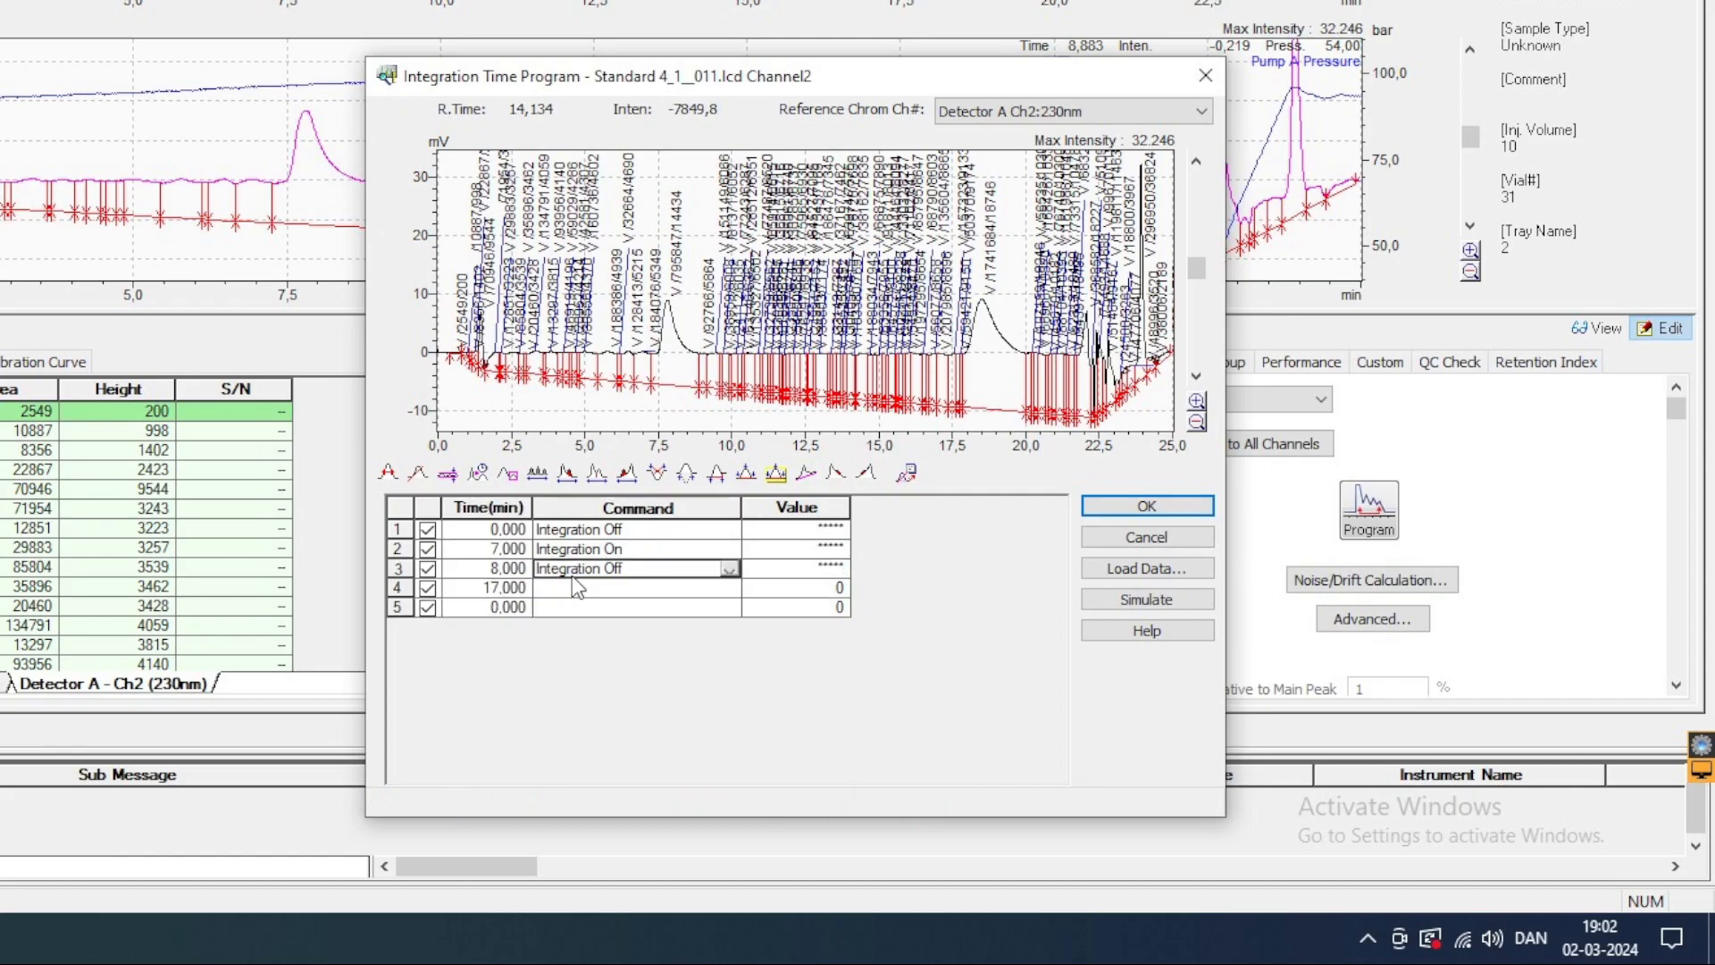
pyautogui.click(571, 575)
pyautogui.click(690, 711)
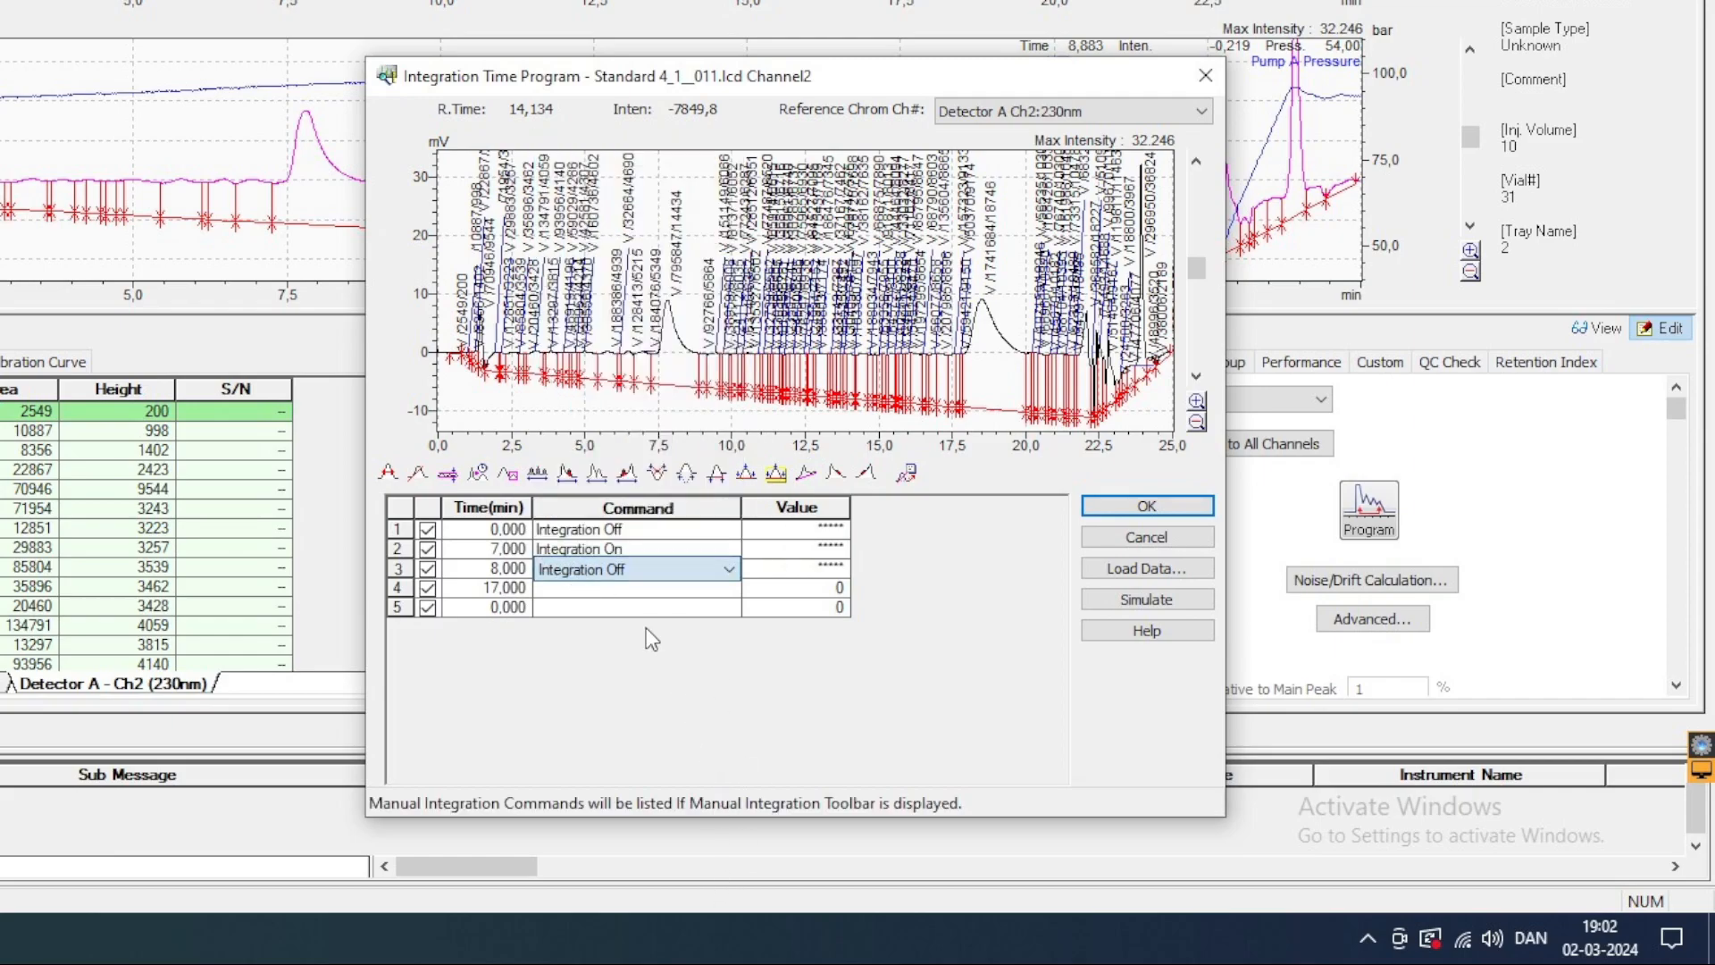
pyautogui.click(592, 589)
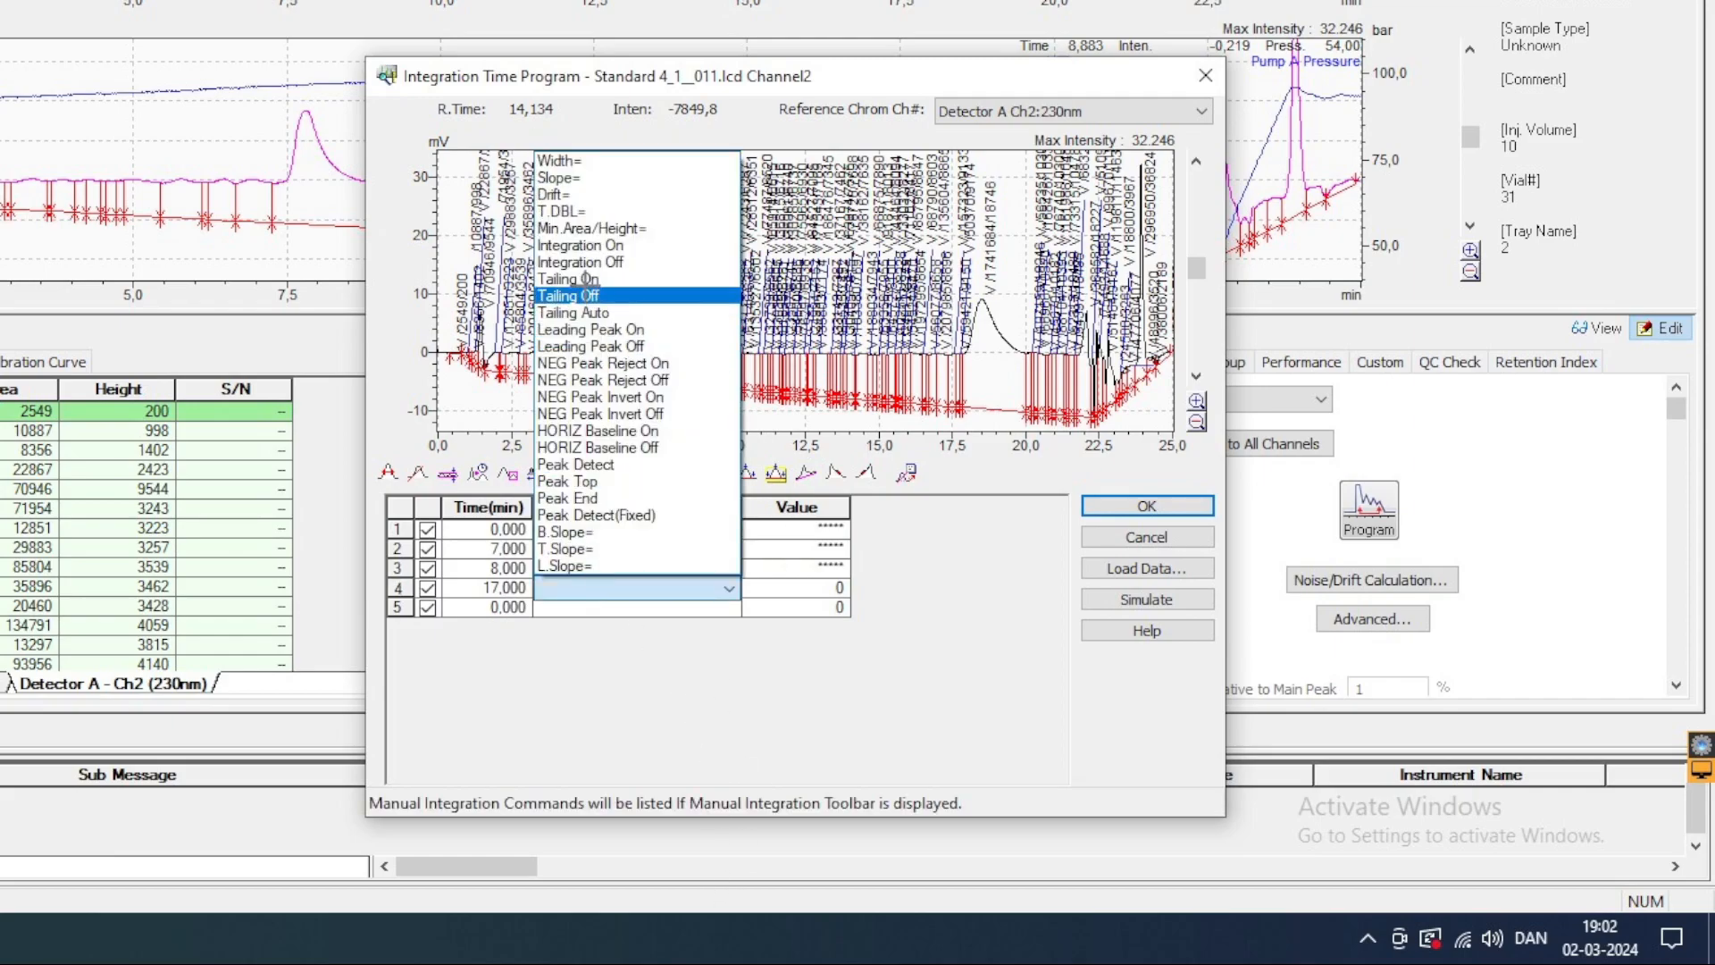
pyautogui.click(587, 278)
# - Add an Integration Off command at 20 min as the fifth row and apply the time program to the 230 nm chromatogram
pyautogui.click(480, 606)
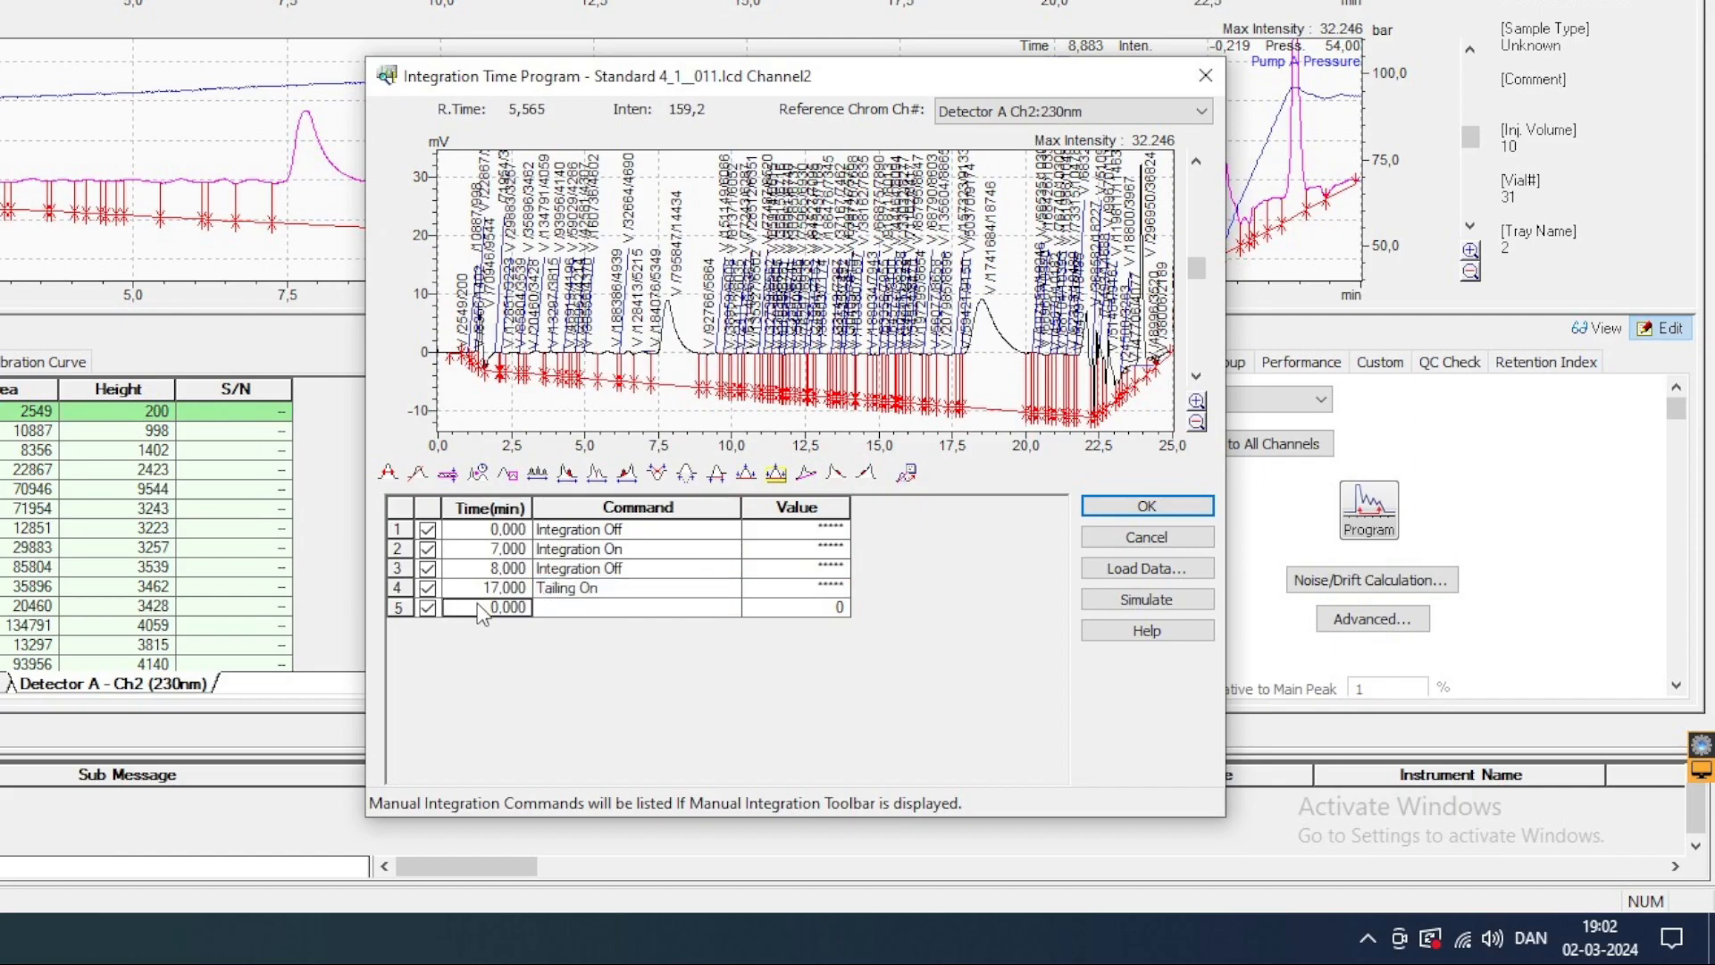
pyautogui.write('20')
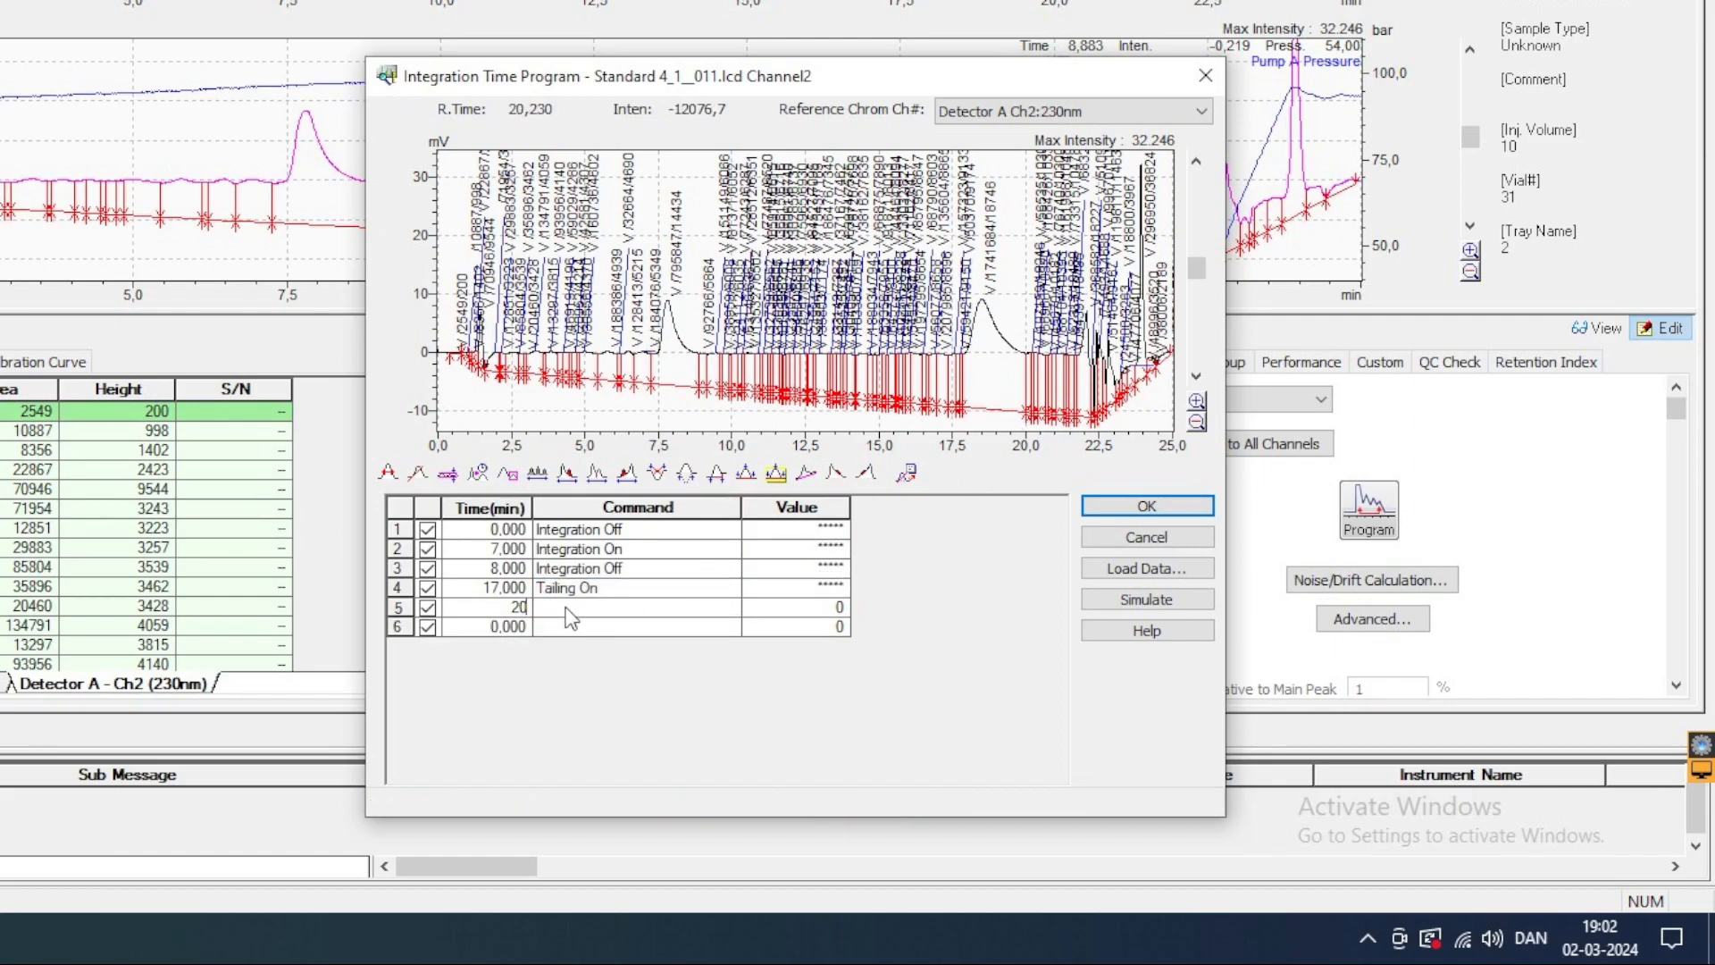
pyautogui.click(566, 610)
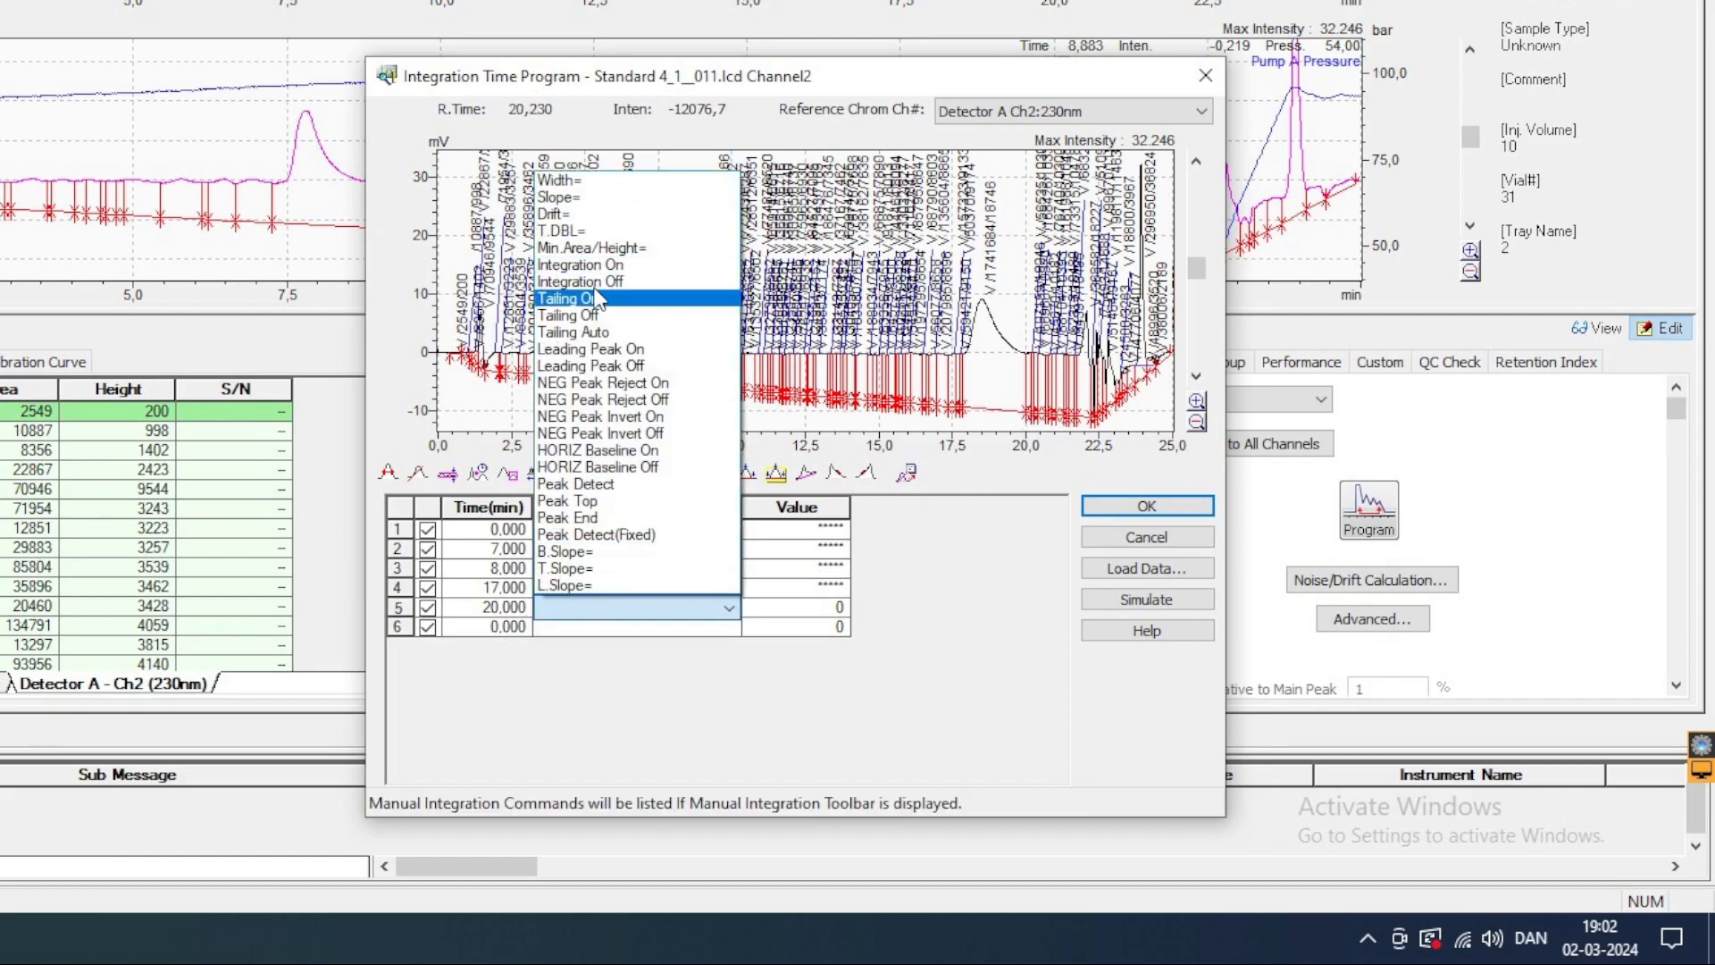
pyautogui.click(590, 284)
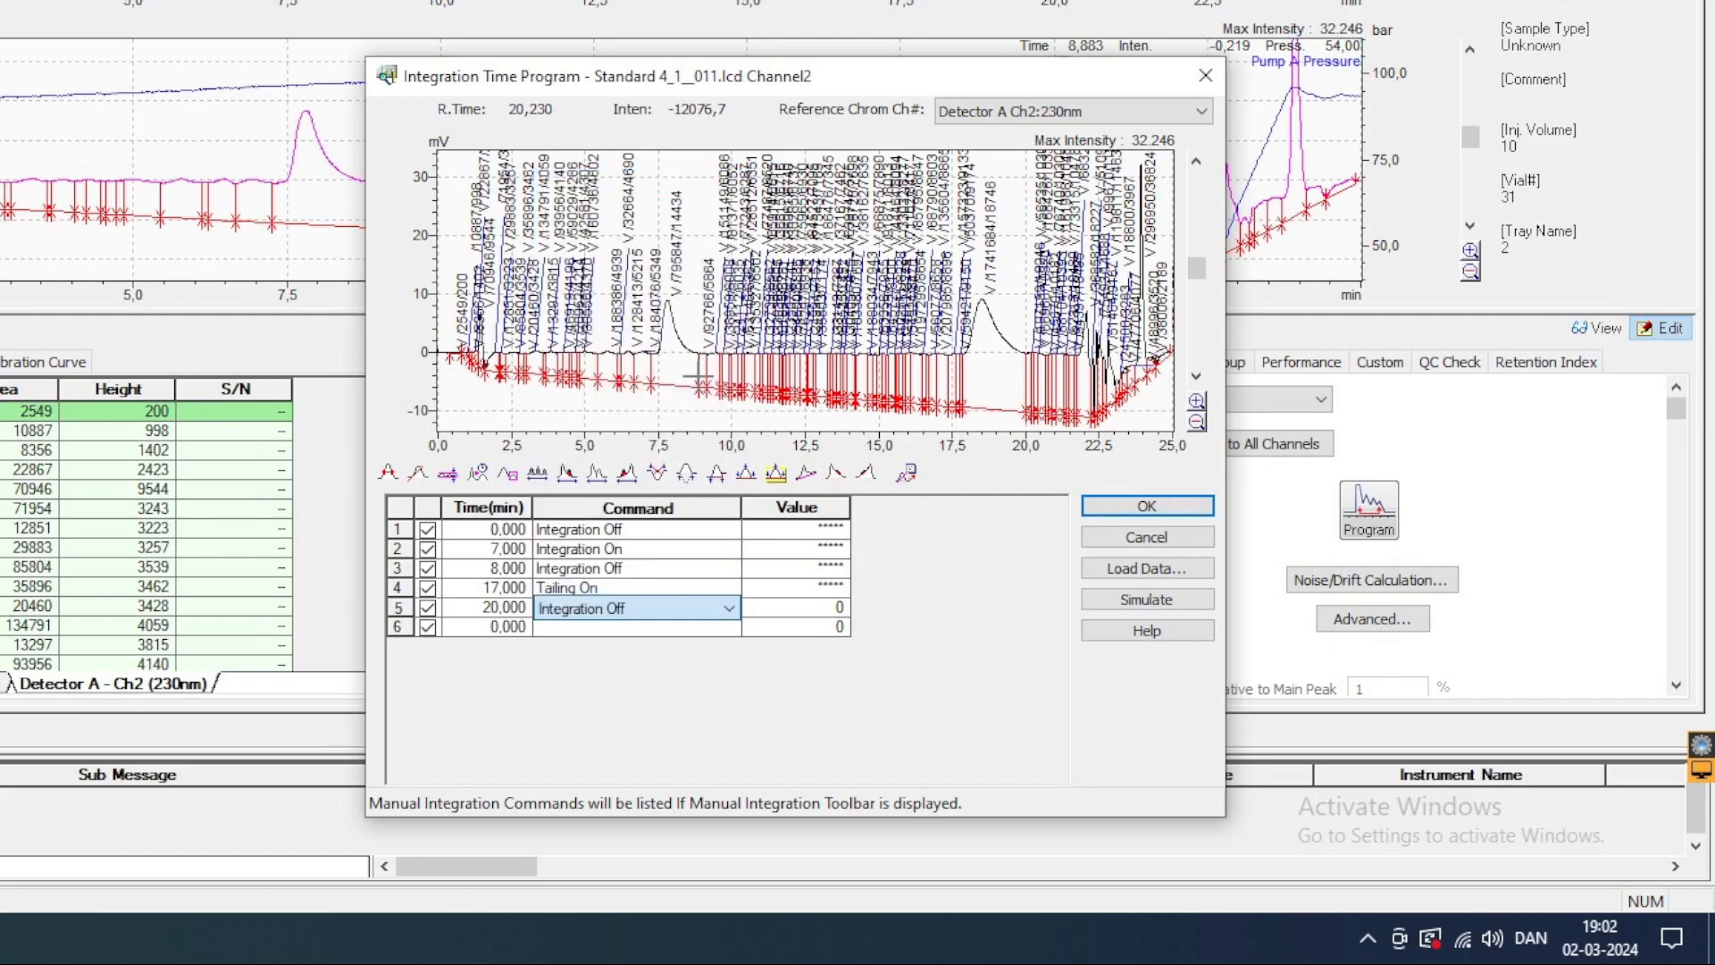
pyautogui.click(1166, 505)
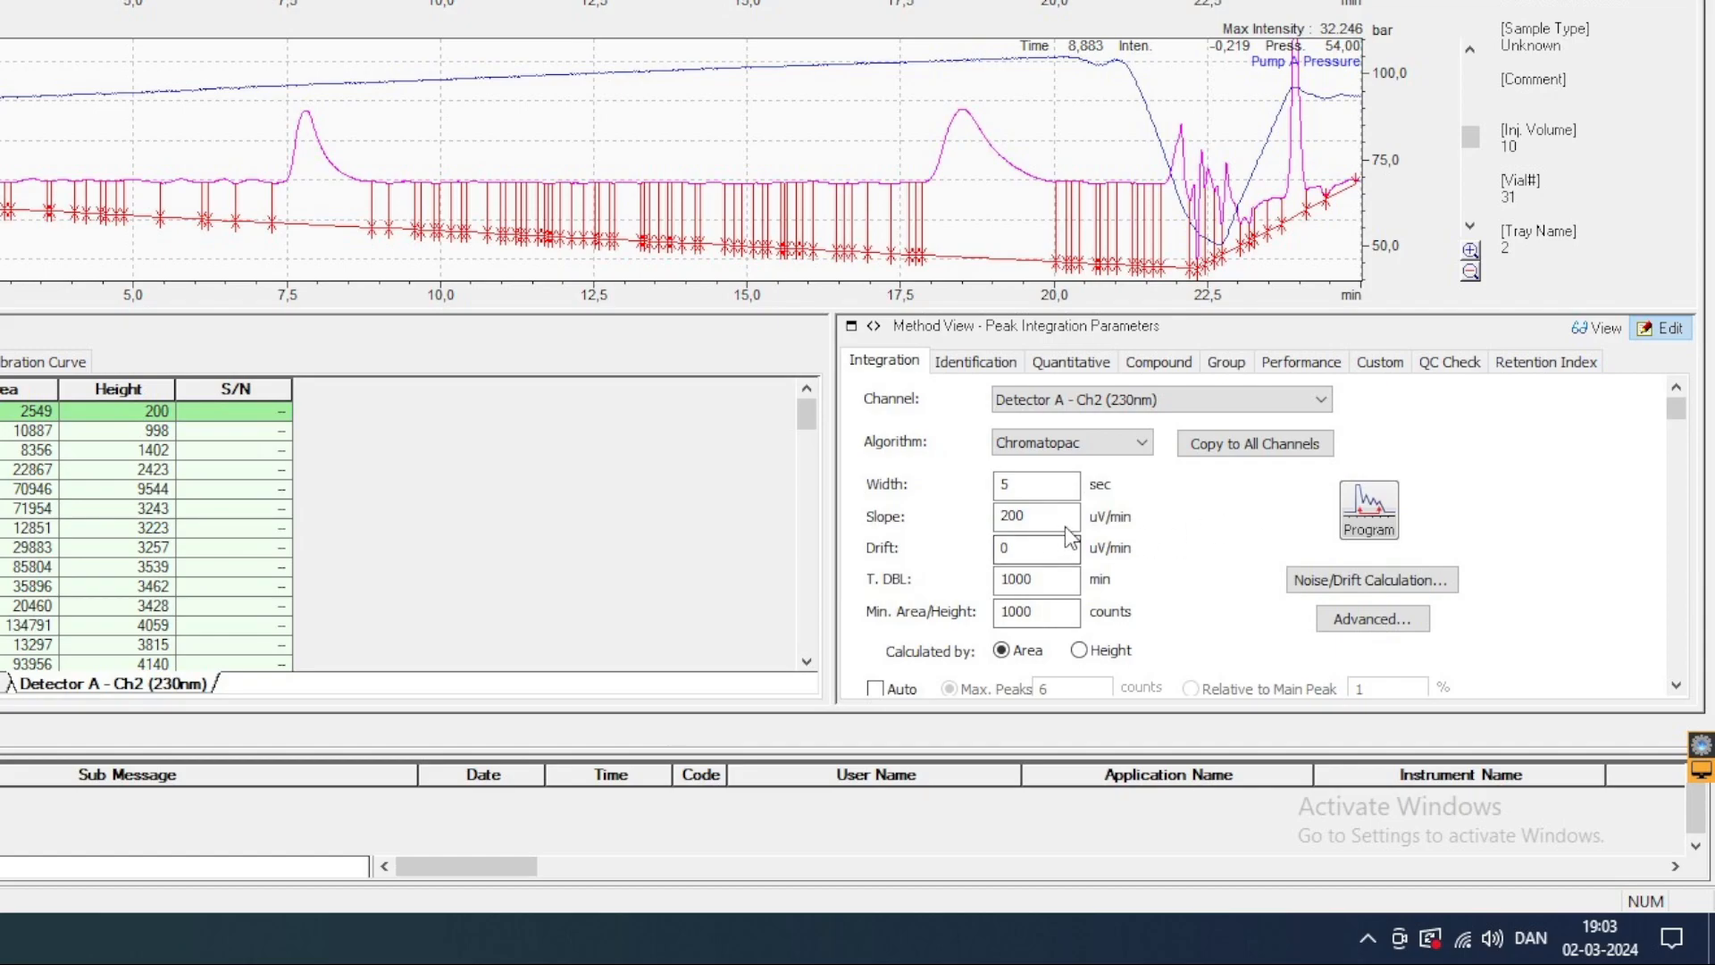
pyautogui.click(1047, 481)
pyautogui.press('Return')
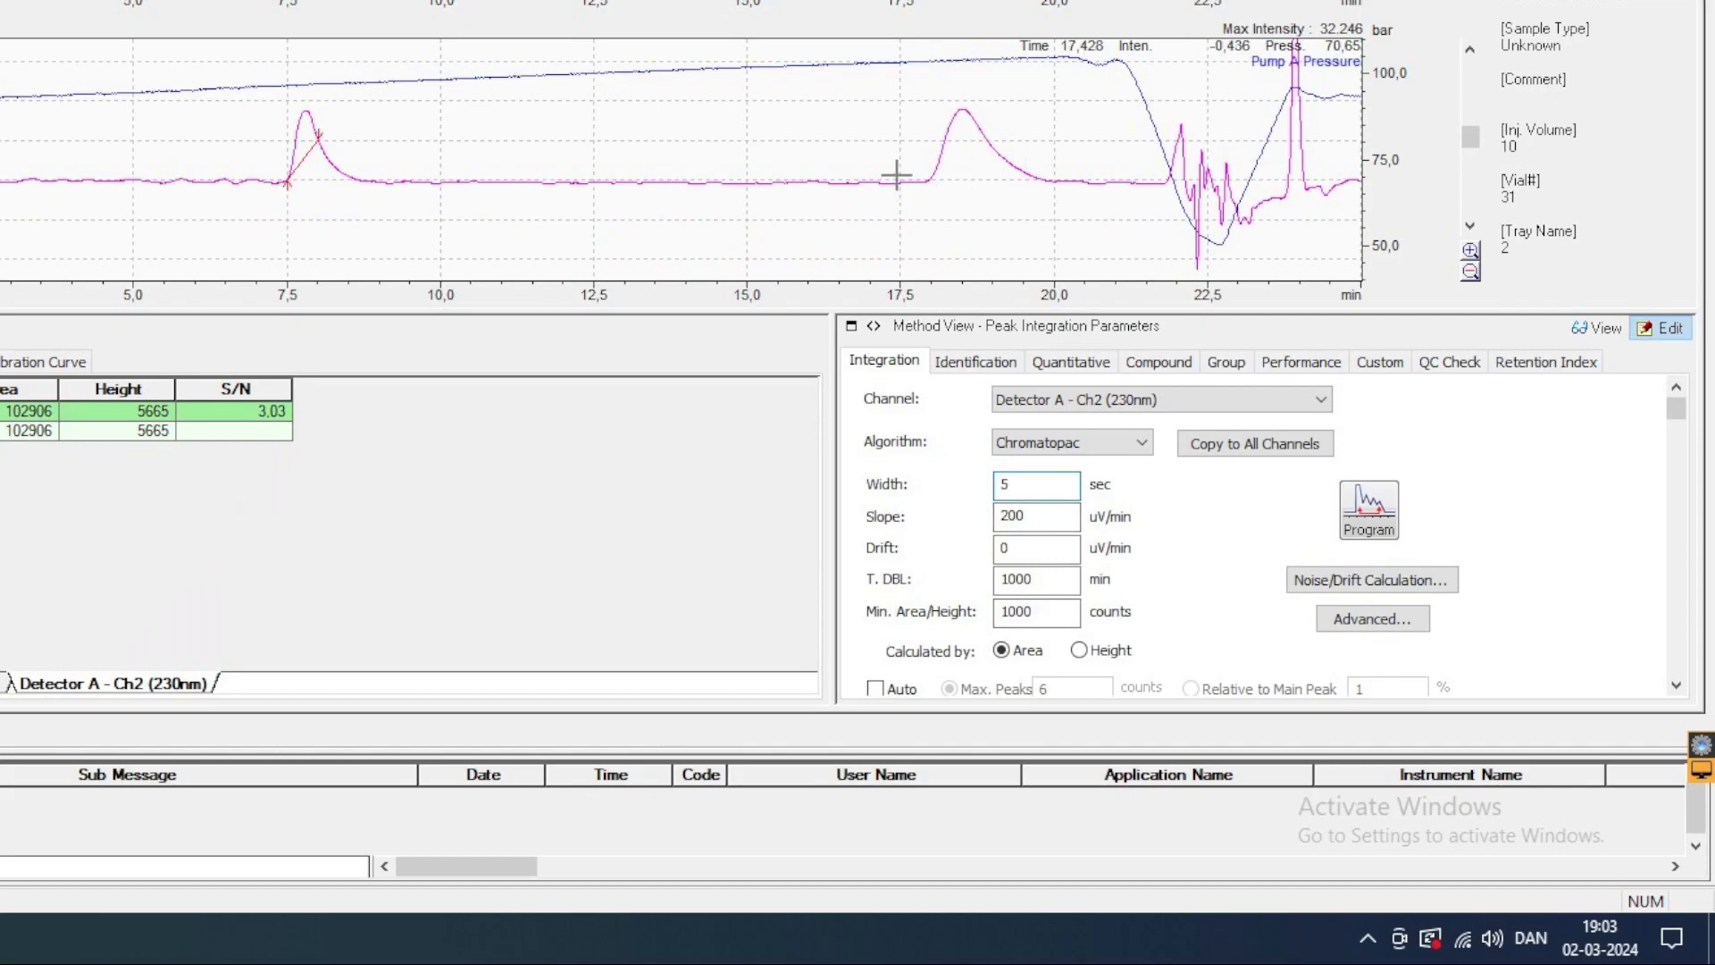
# - Move the third-row Integration Off command to 9 min and reapply the integration with a width of 5 sec
pyautogui.click(1371, 525)
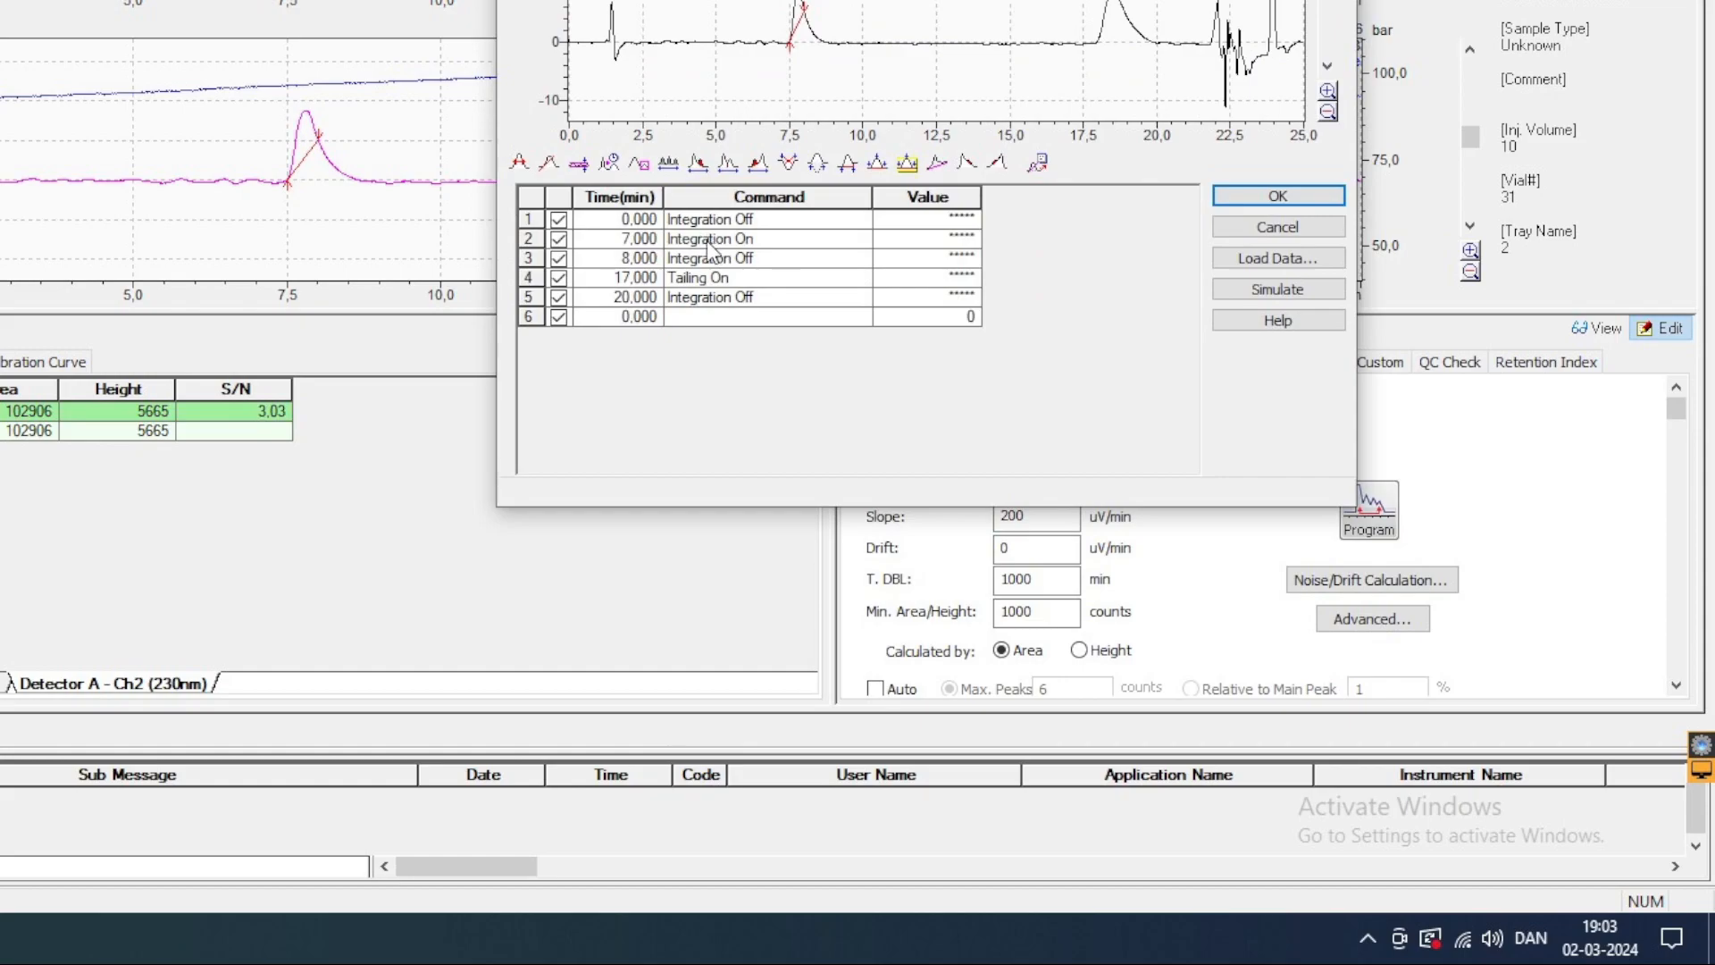
pyautogui.click(627, 257)
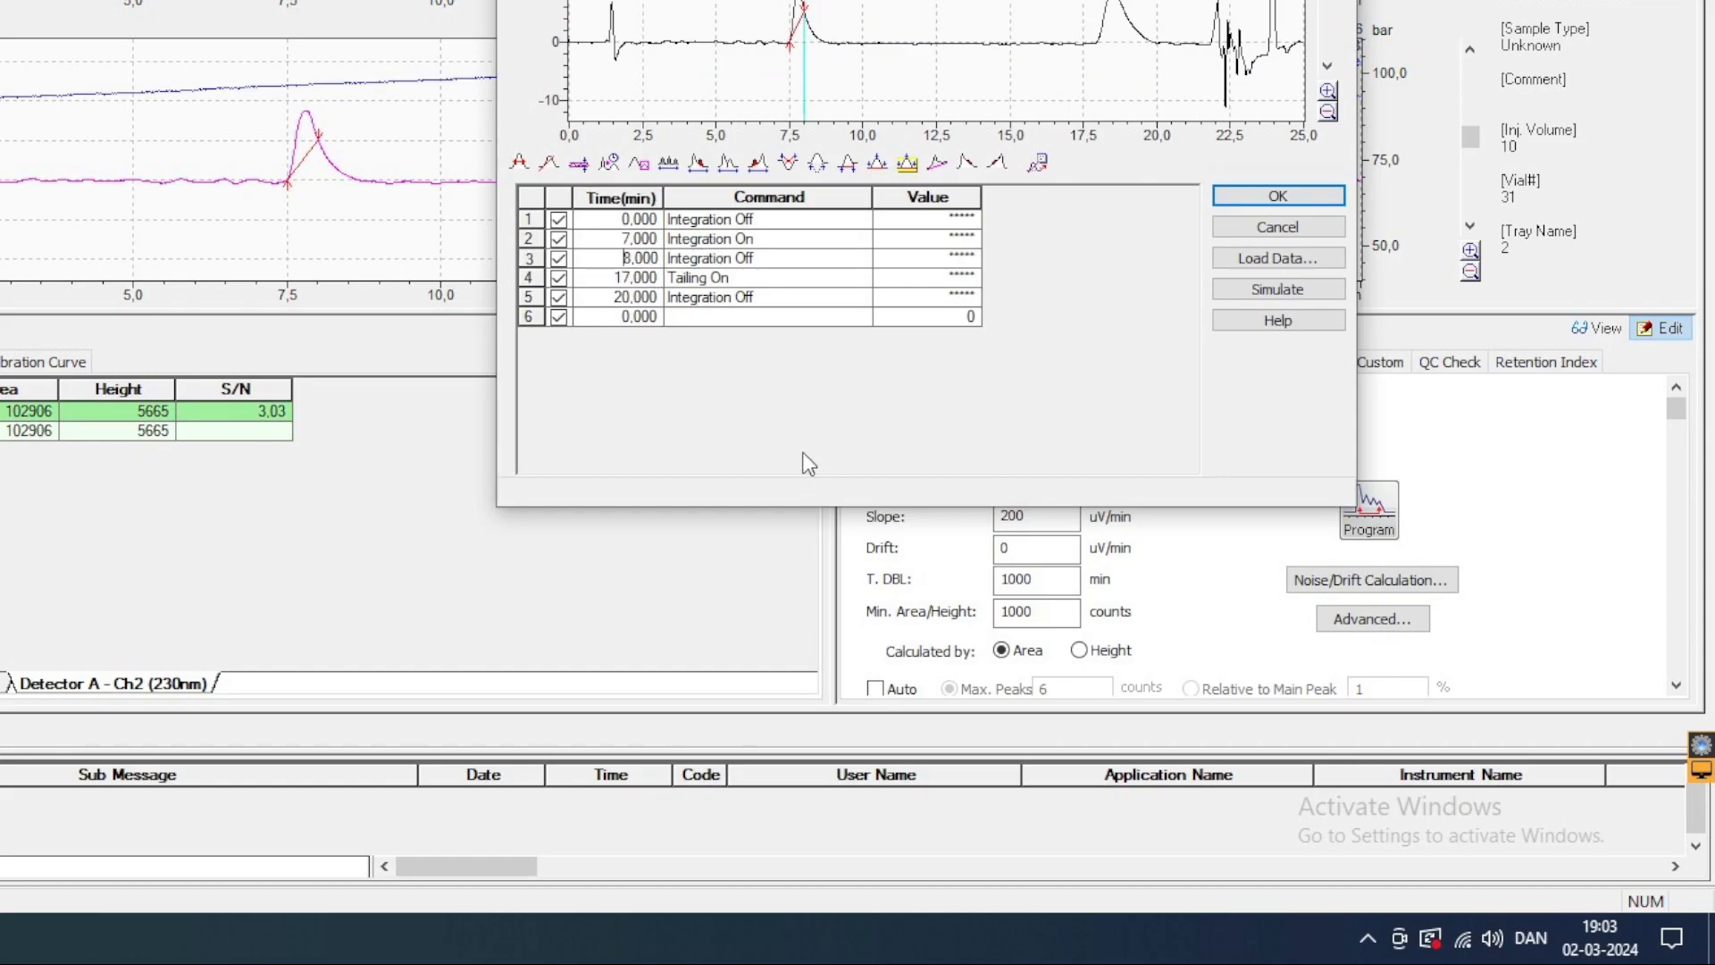
pyautogui.click(1279, 197)
pyautogui.doubleClick(1032, 487)
pyautogui.write('5')
pyautogui.press('Return')
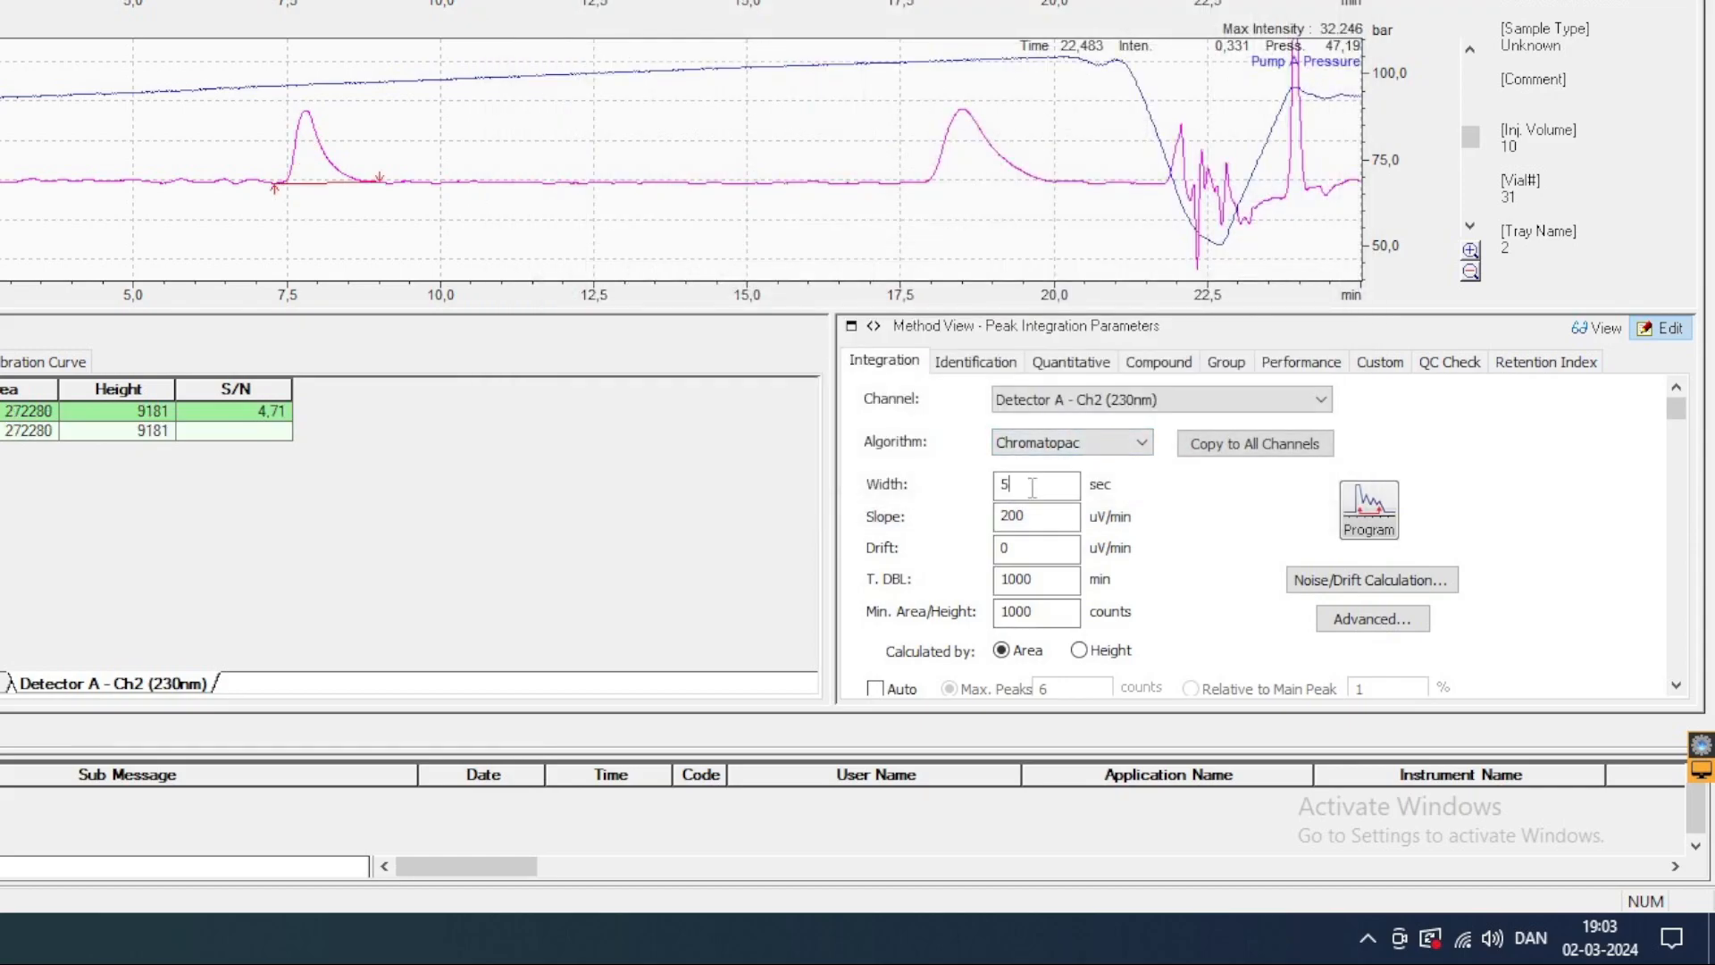
# - Change the fourth row of the time program to Integration On at 16 min and accept the program
pyautogui.click(1376, 518)
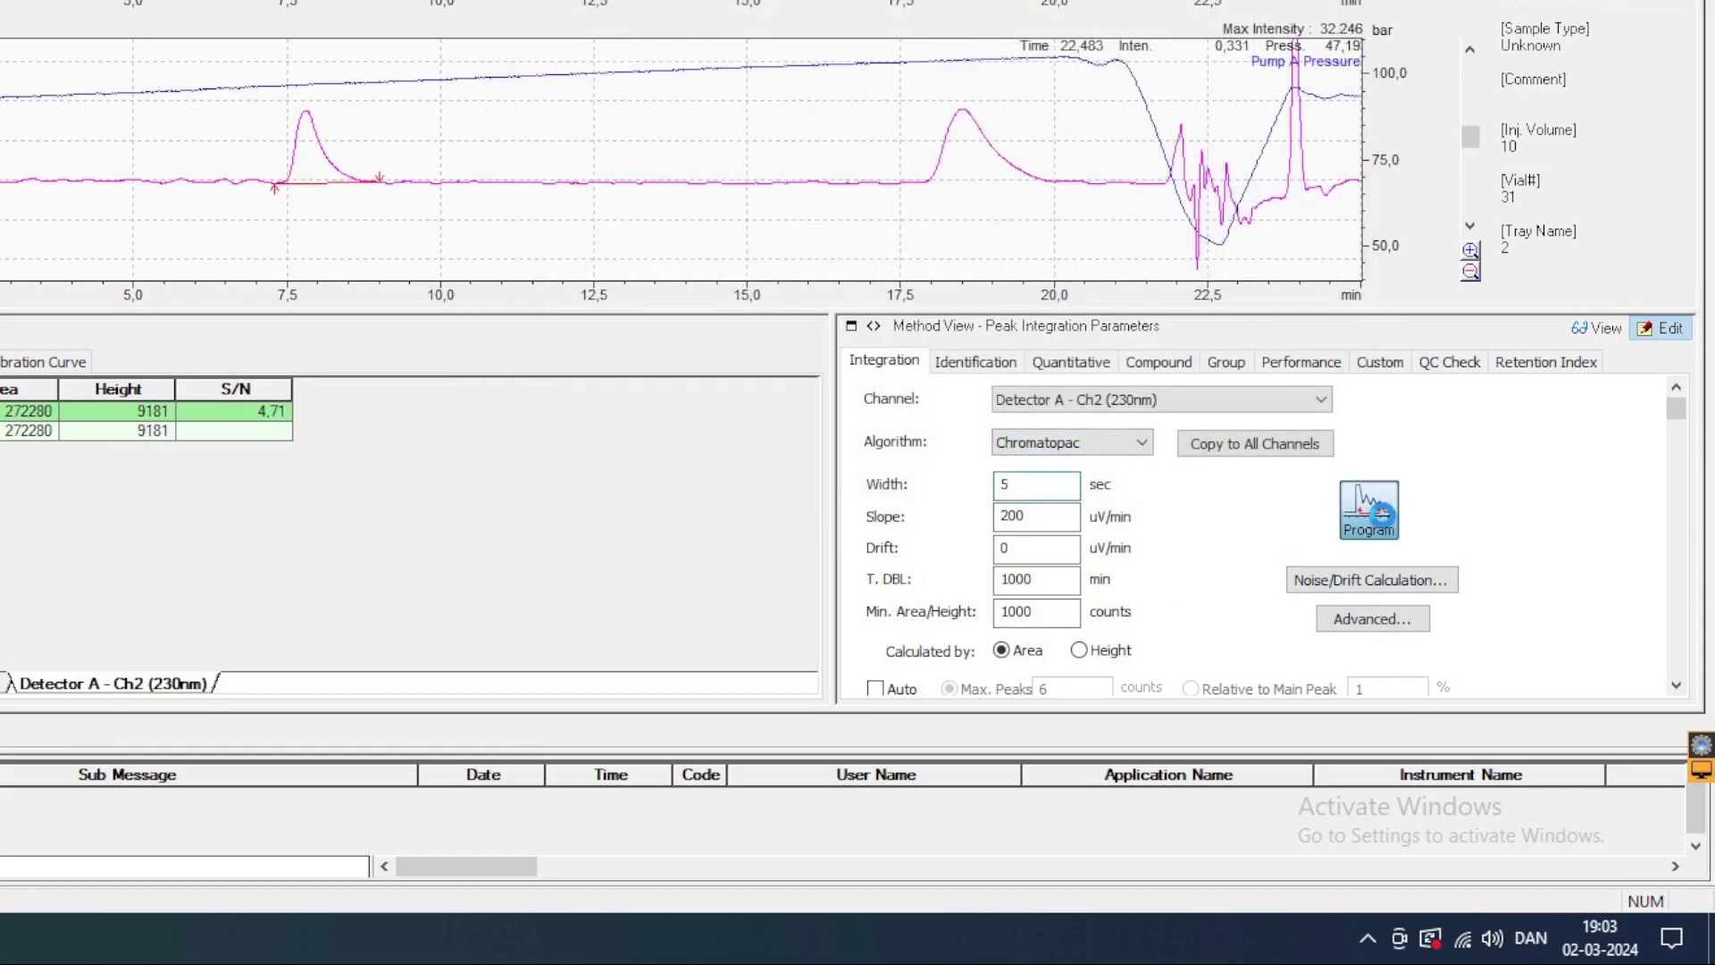
pyautogui.click(641, 278)
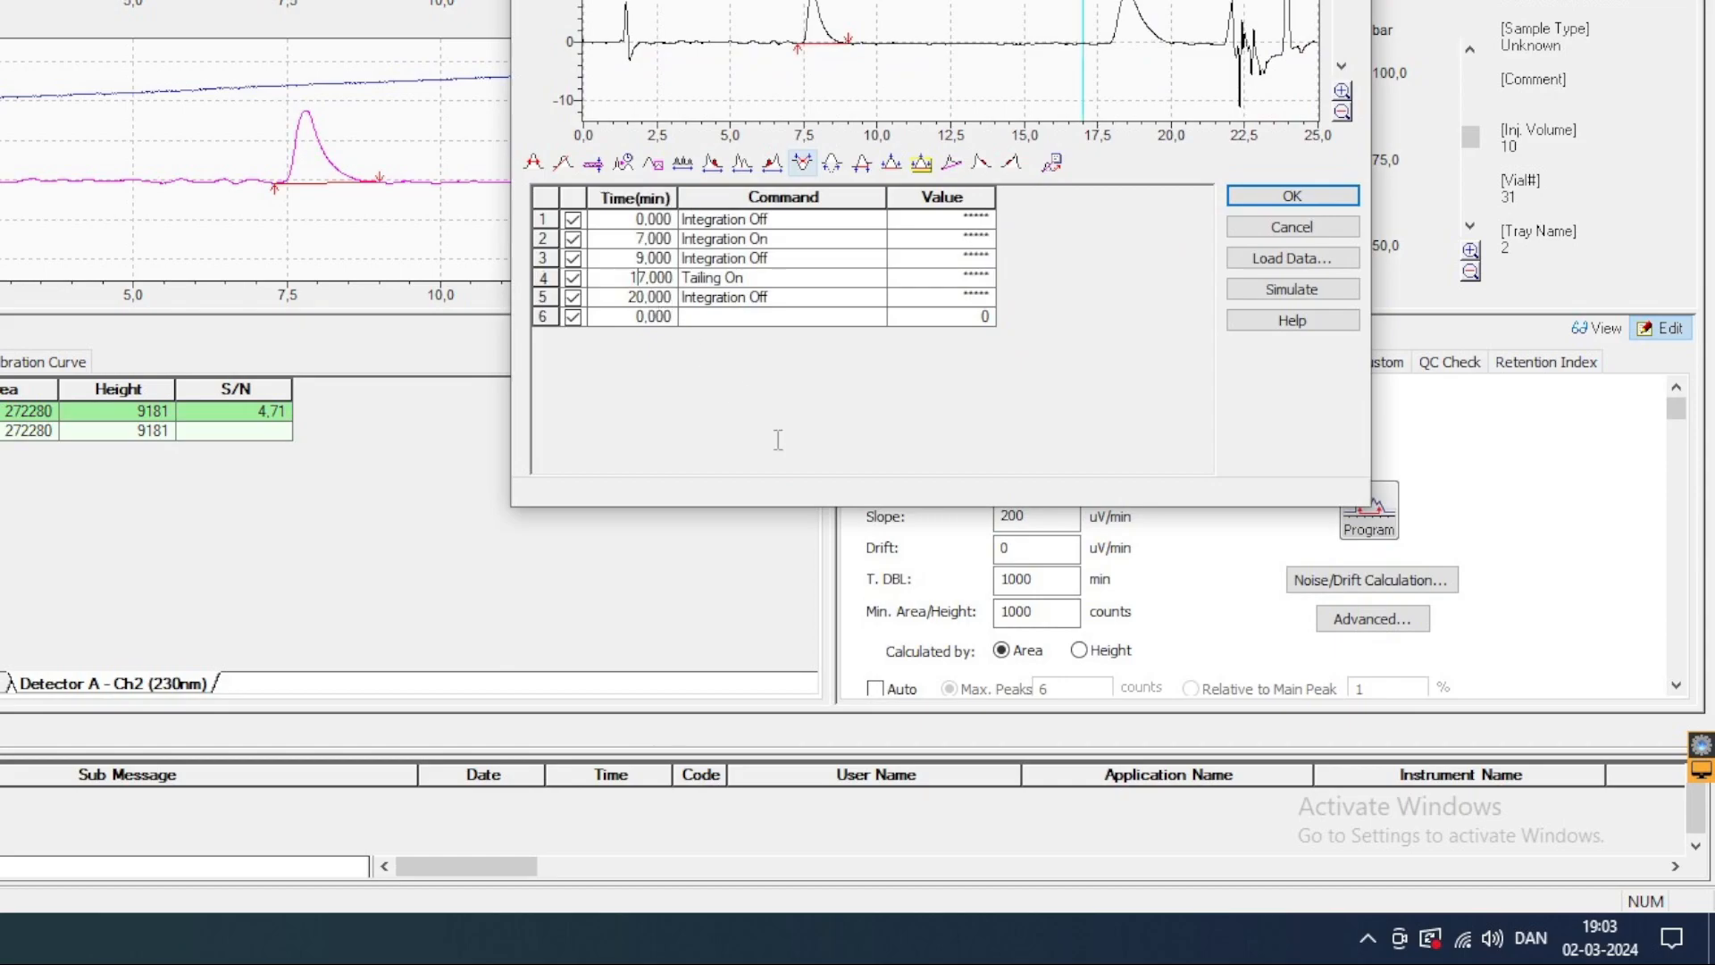
pyautogui.press('Delete')
pyautogui.write('6')
pyautogui.click(765, 279)
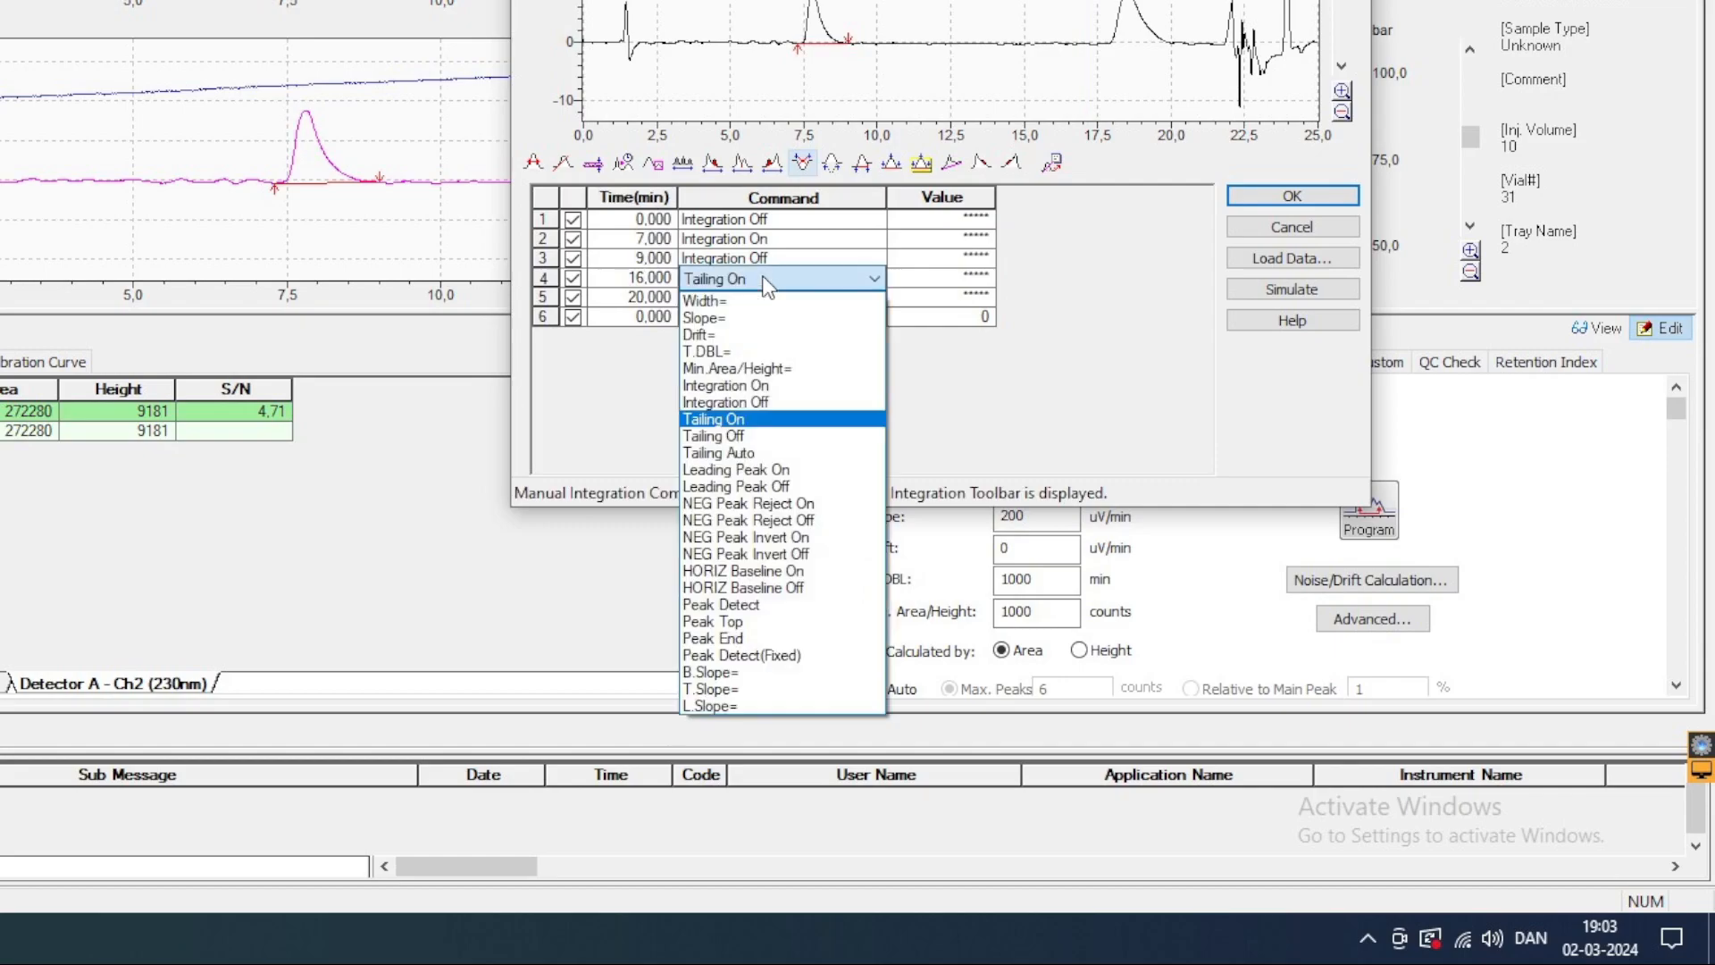
pyautogui.click(747, 386)
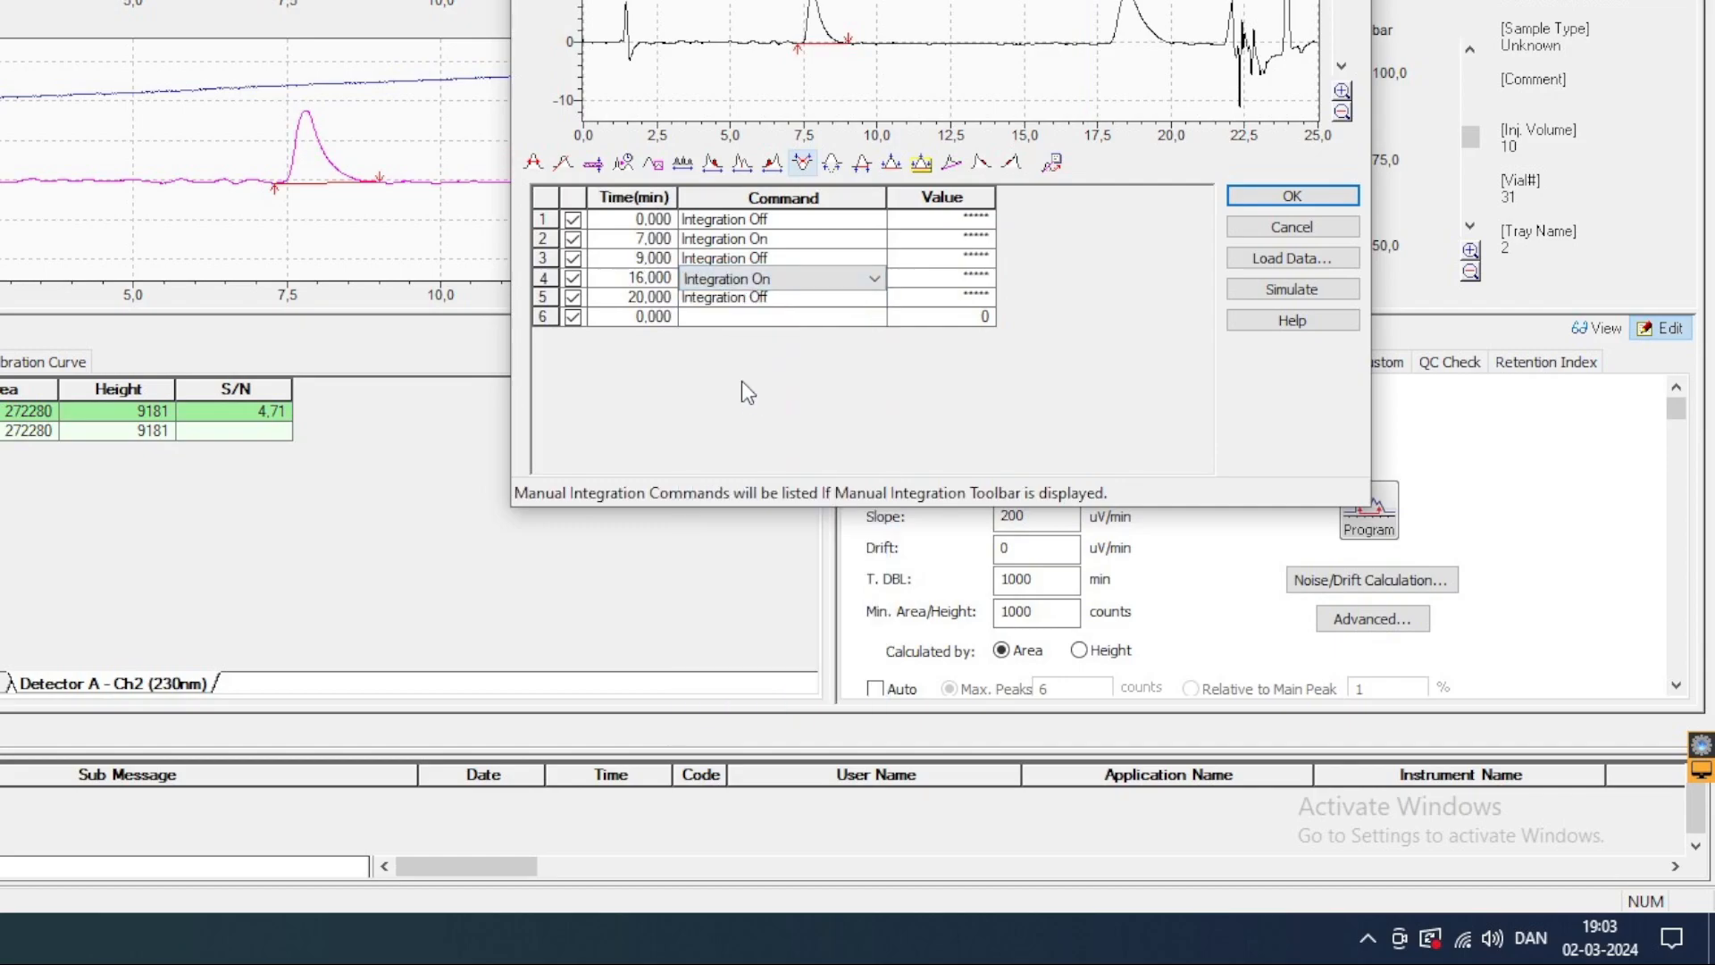
pyautogui.click(644, 280)
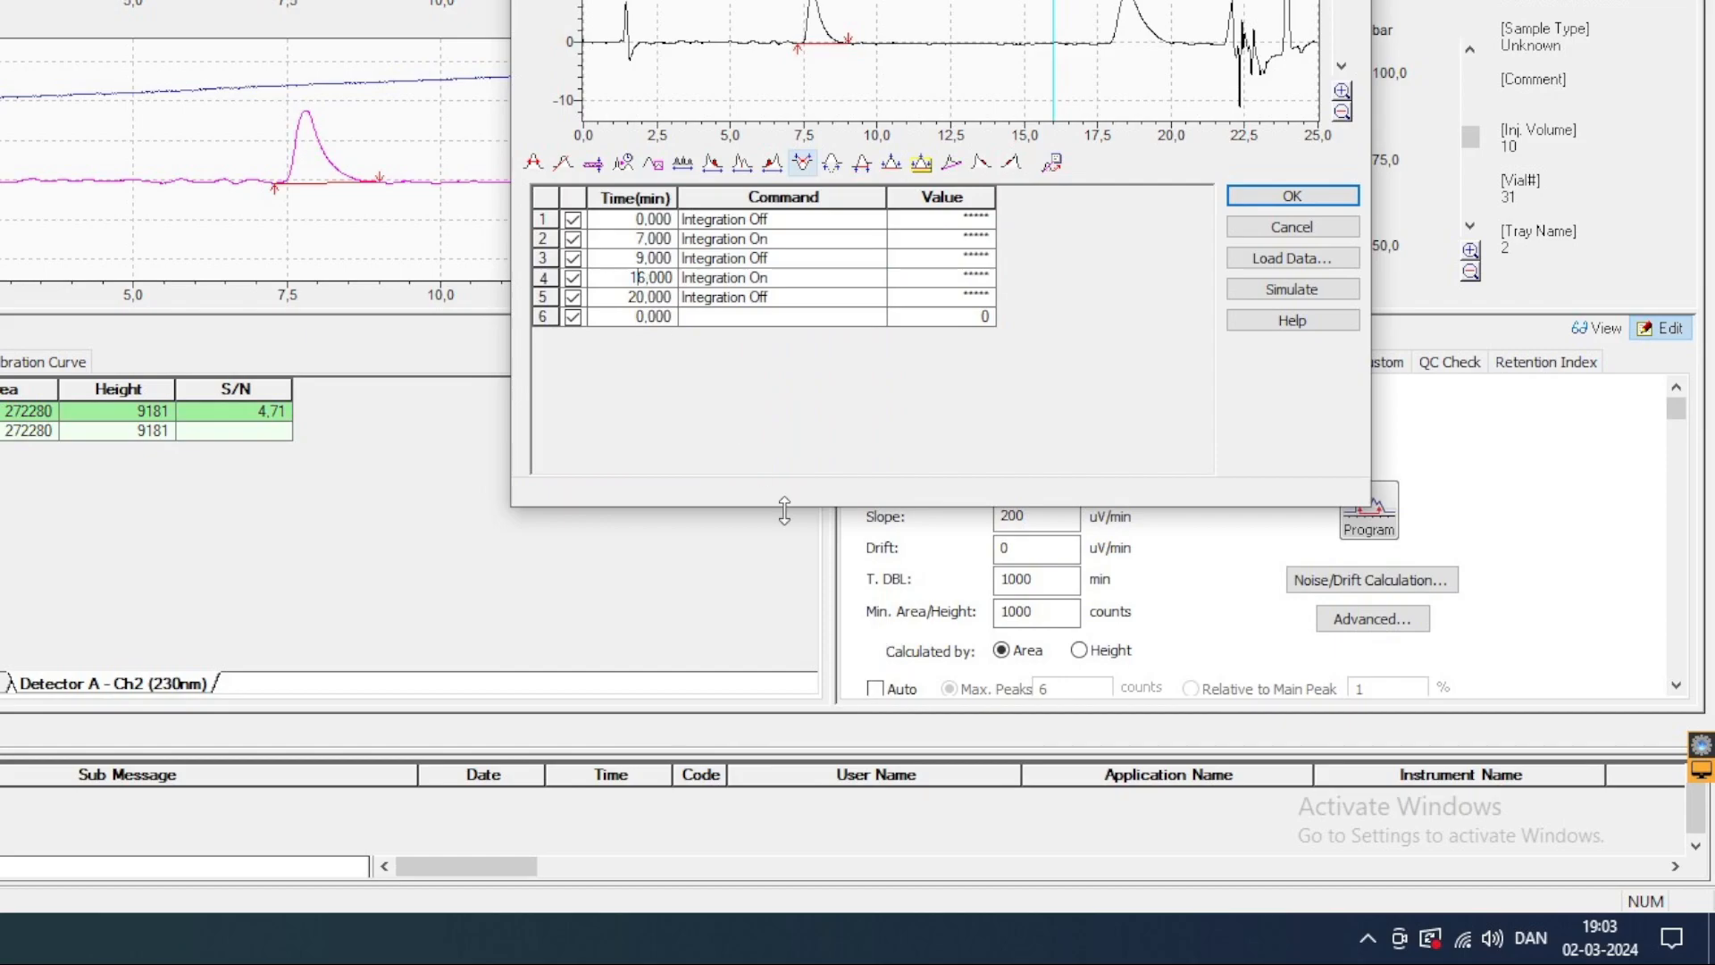
pyautogui.click(1291, 198)
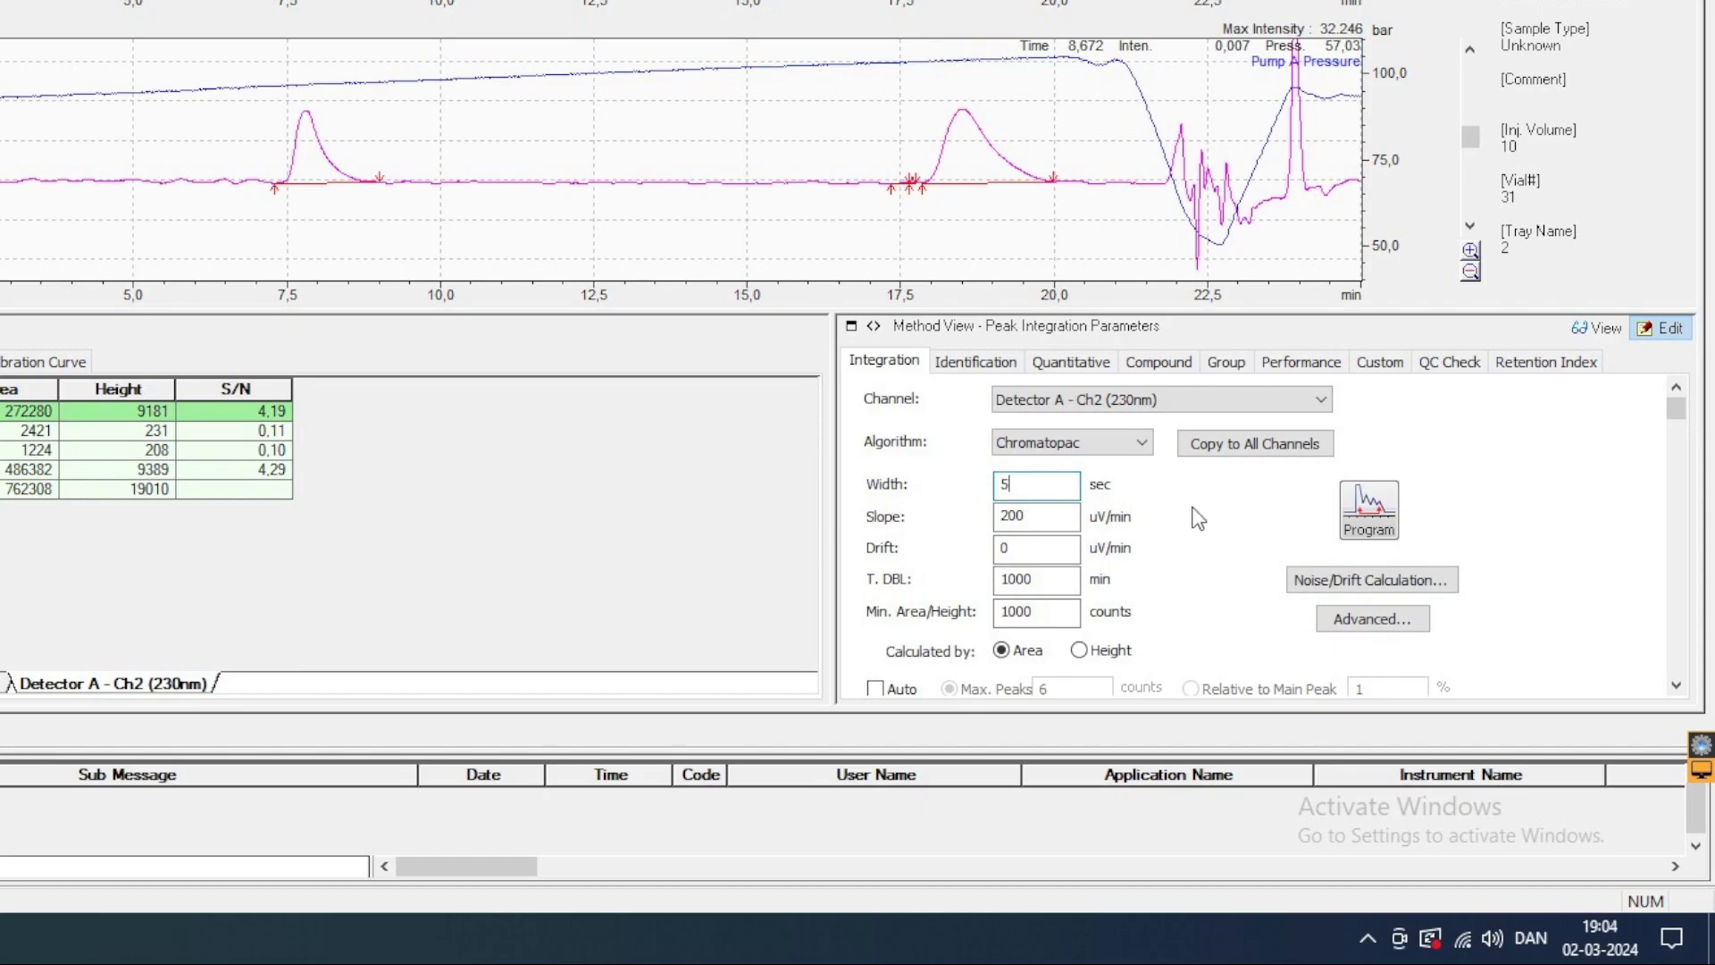
# - Copy the 230 nm integration parameters to all channels, including the time programs
pyautogui.click(1235, 448)
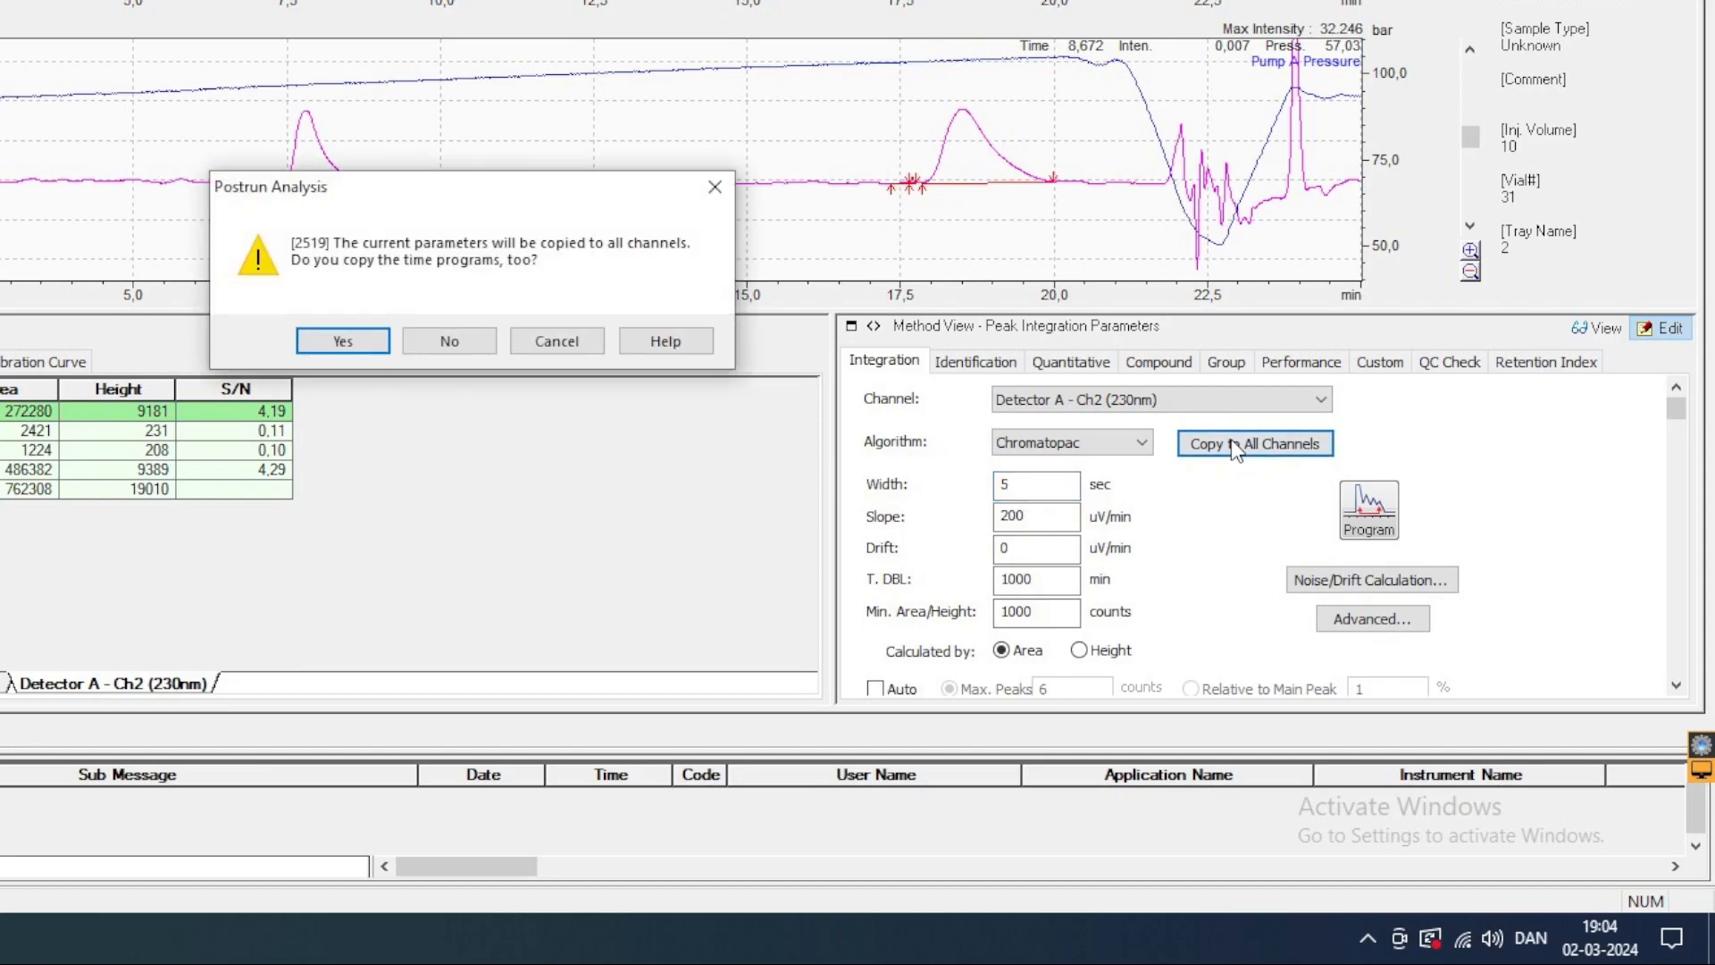
pyautogui.click(343, 342)
# - Set the 230 nm channel's Min. Area/Height to 3000 counts and switch the integration parameters to Detector A - Ch1 (270nm)
pyautogui.click(1031, 487)
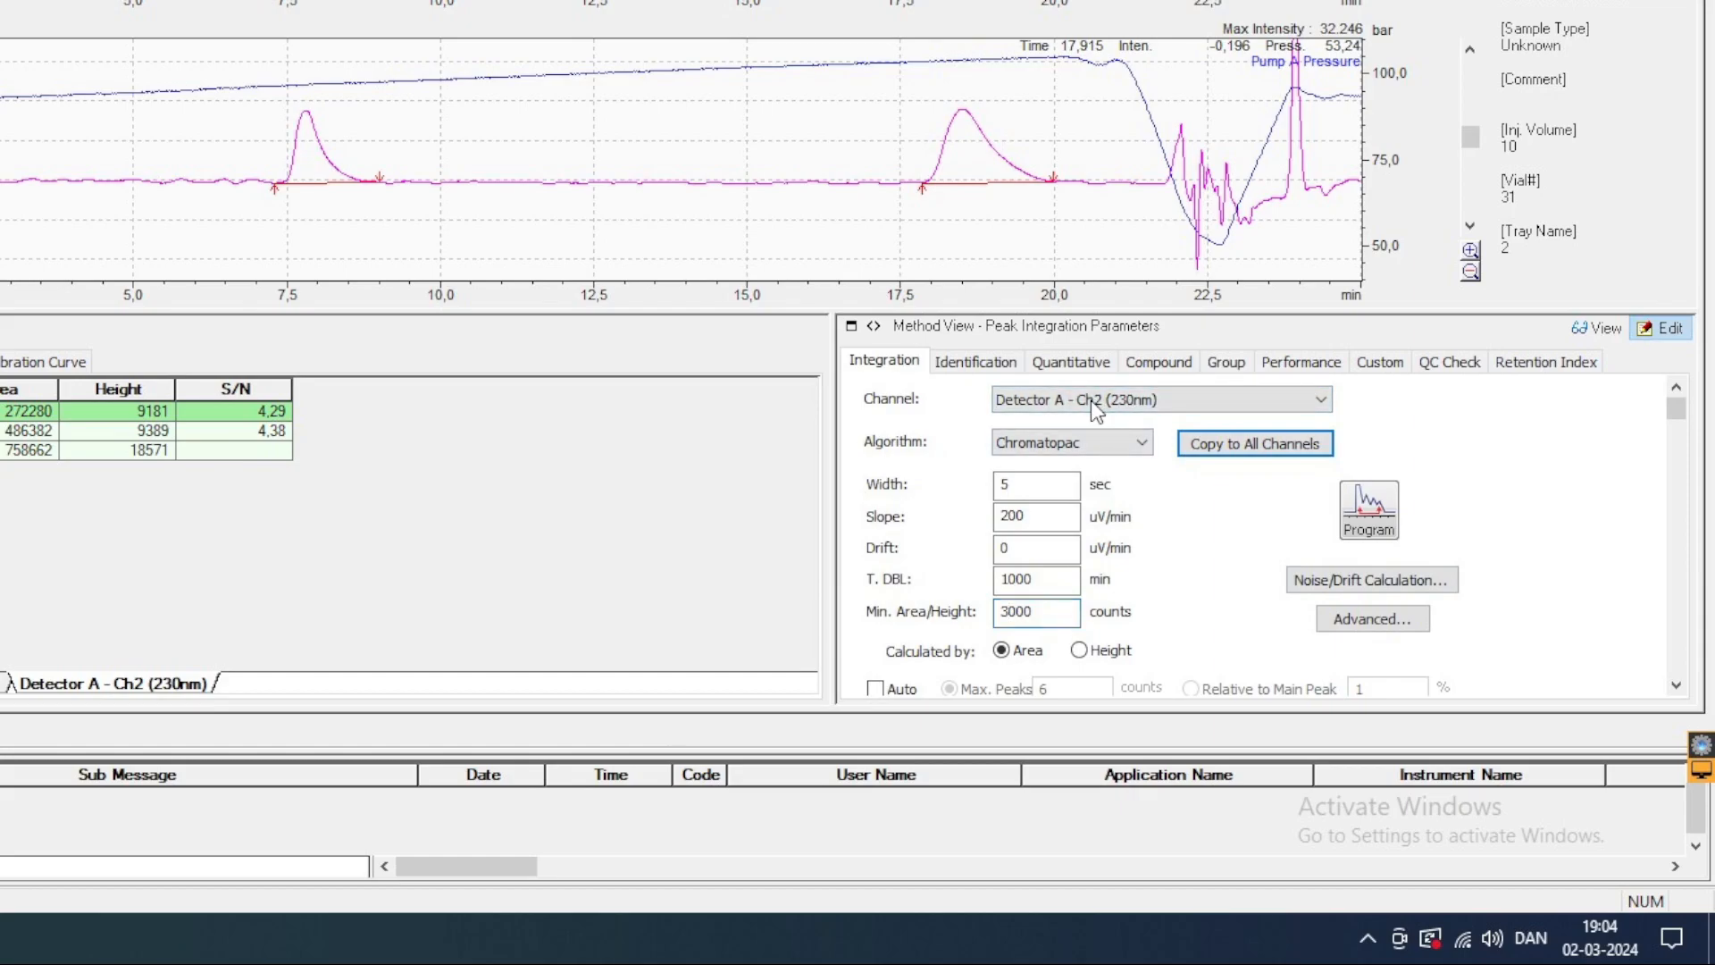
pyautogui.click(1172, 407)
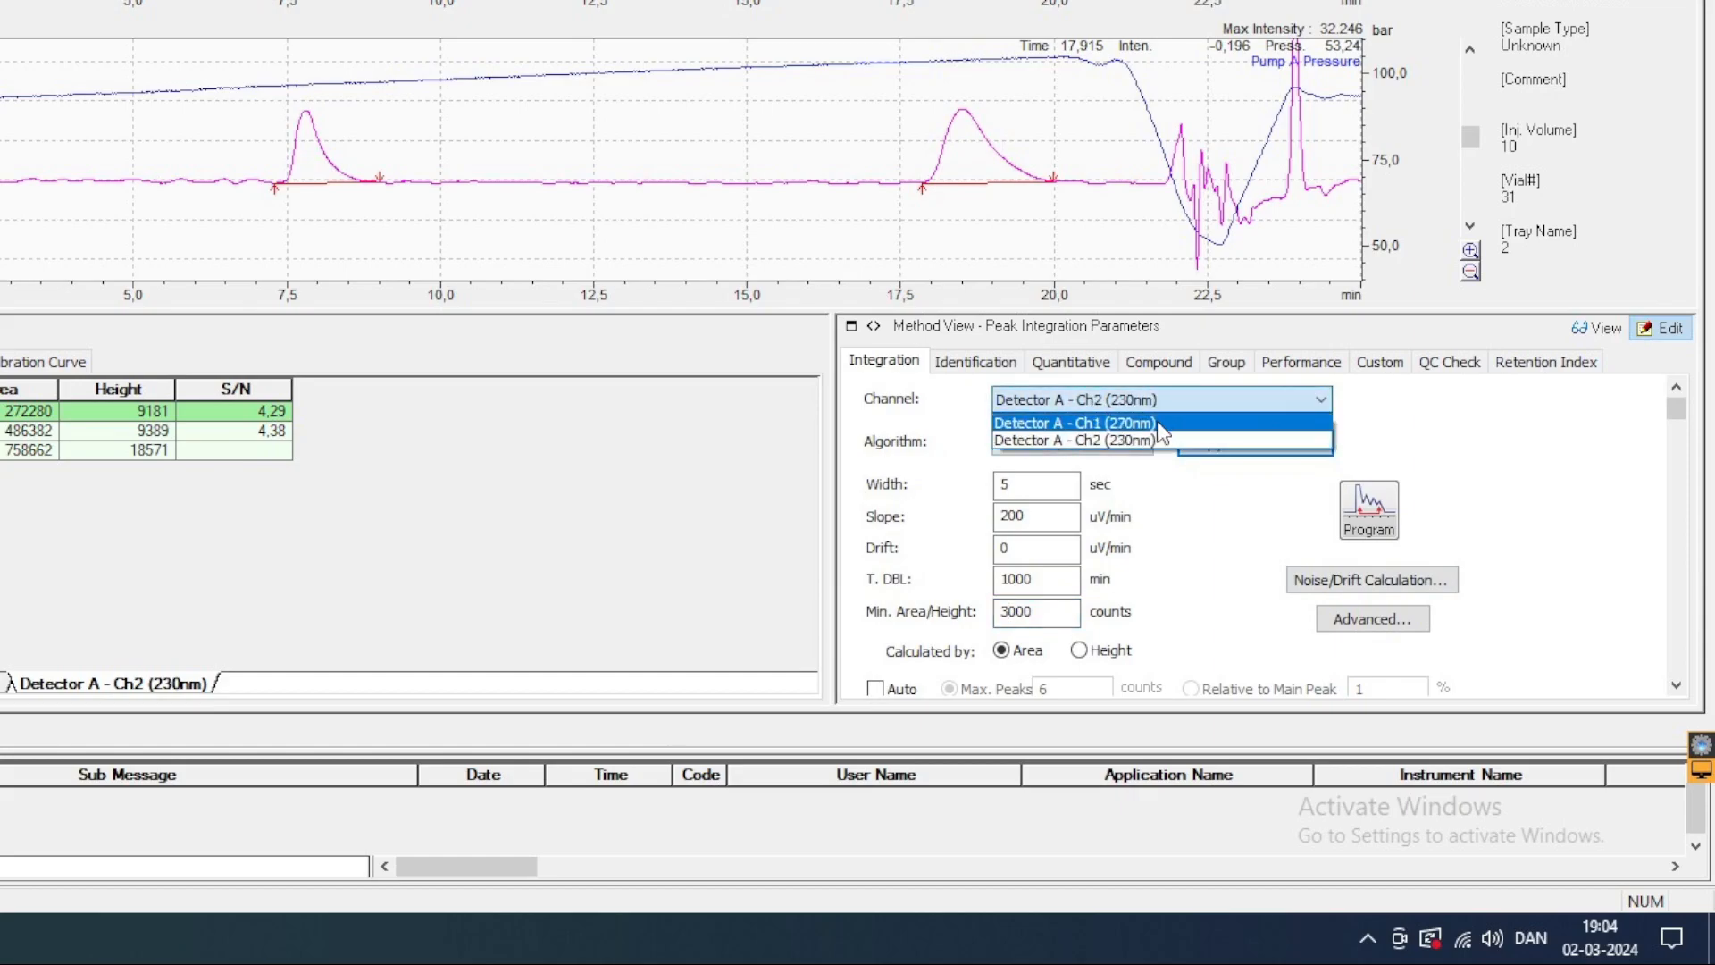
pyautogui.click(1162, 424)
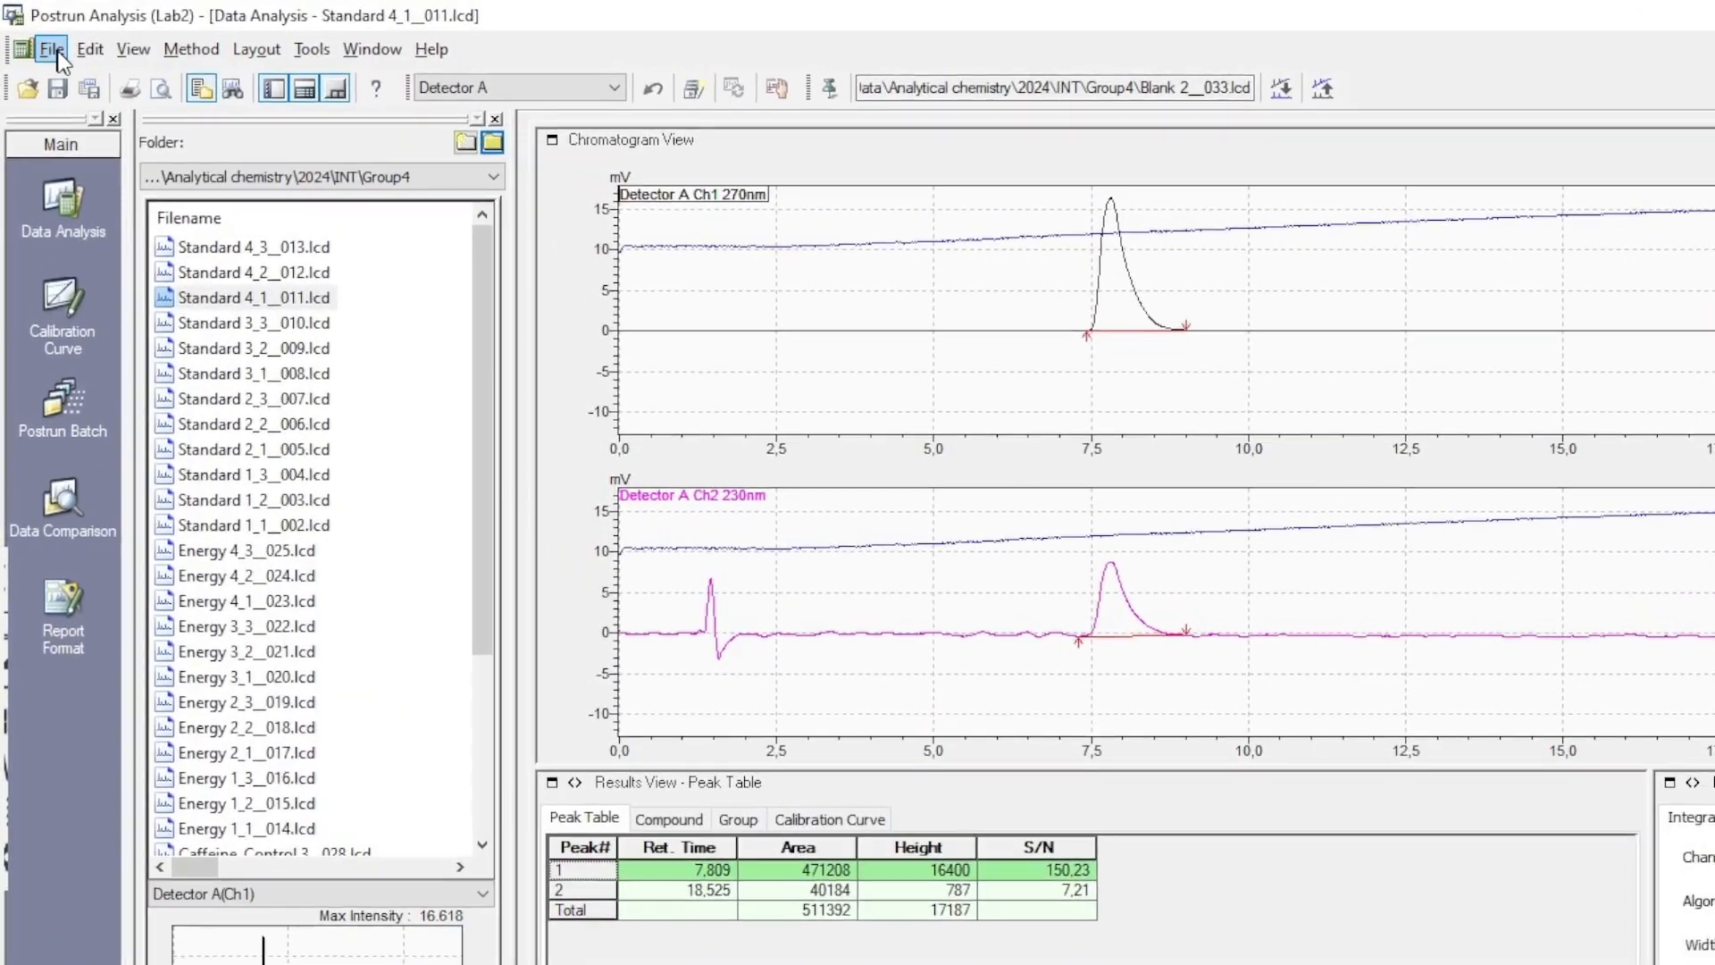
# - Apply the edited method settings and save the current data processing parameters as a method file named data in the Group4 folder
pyautogui.click(34, 34)
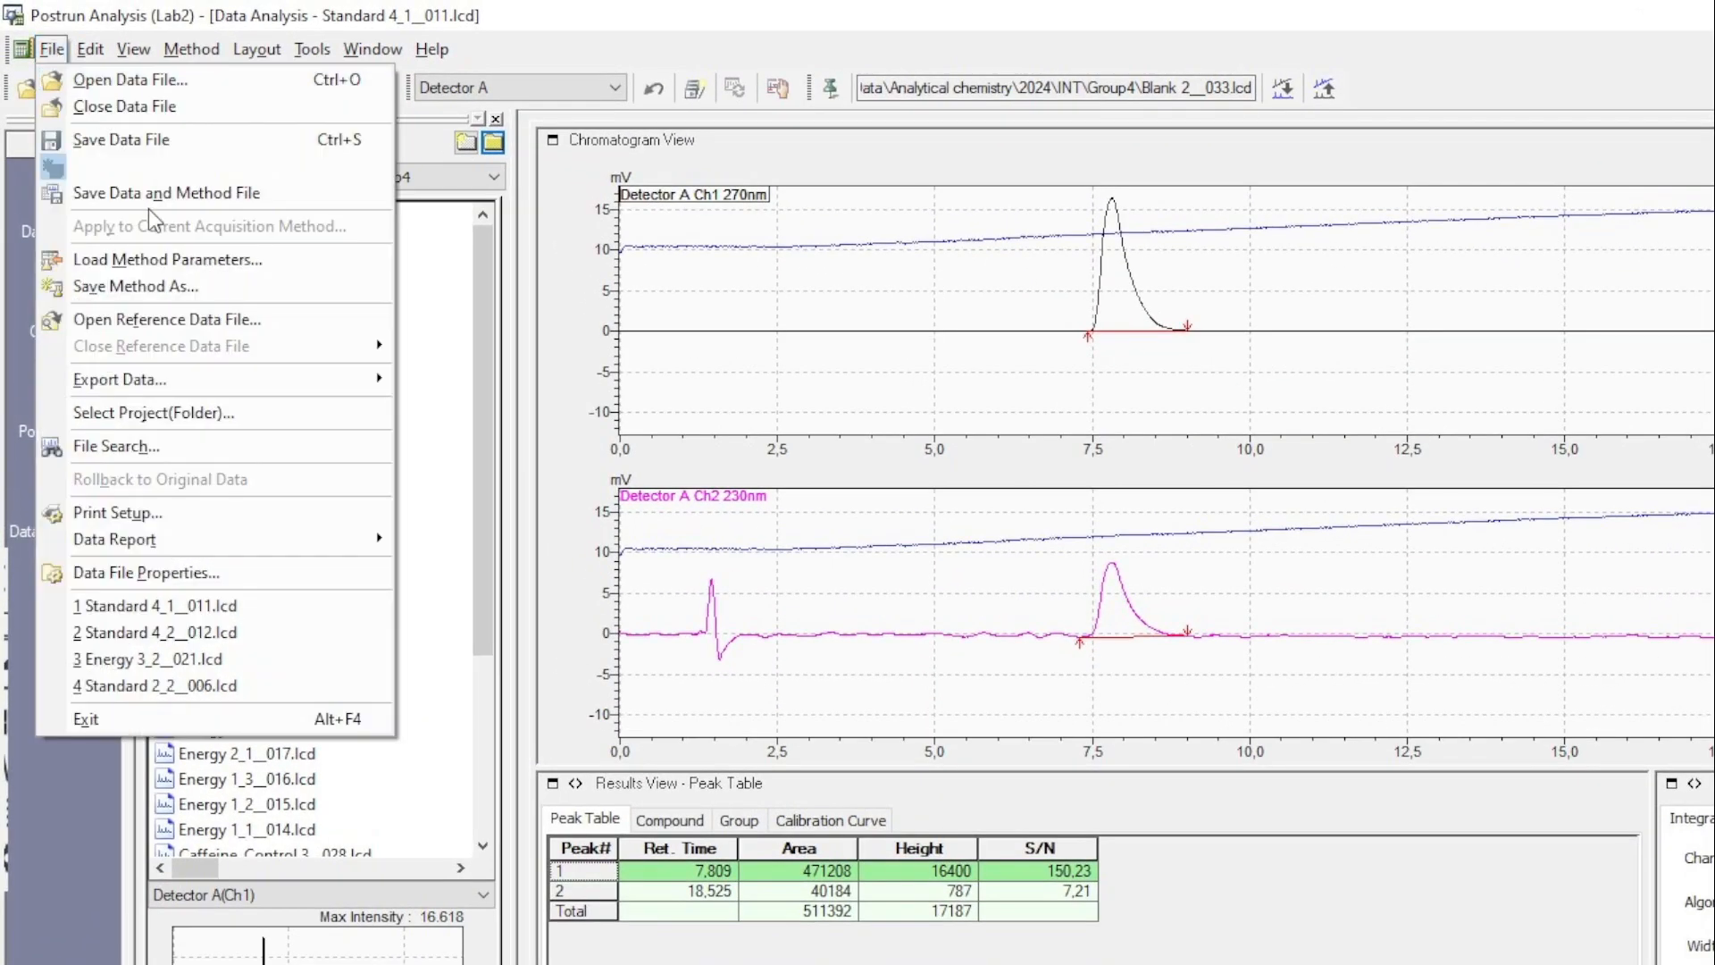
pyautogui.click(134, 287)
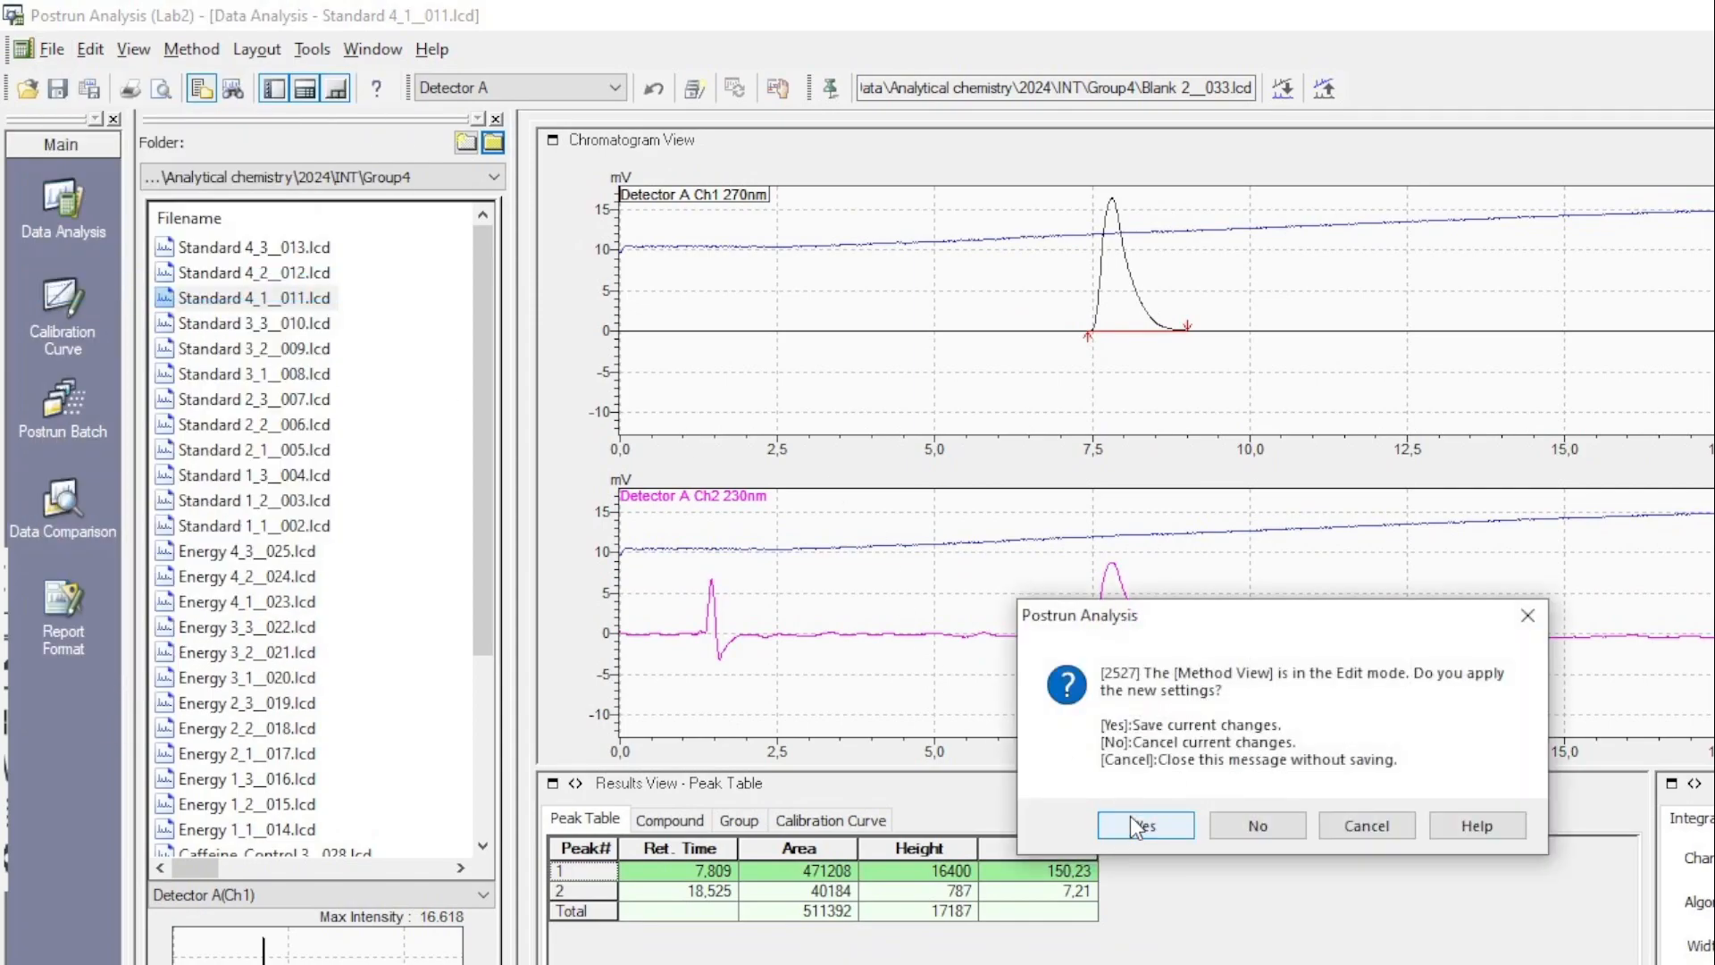
pyautogui.click(1131, 818)
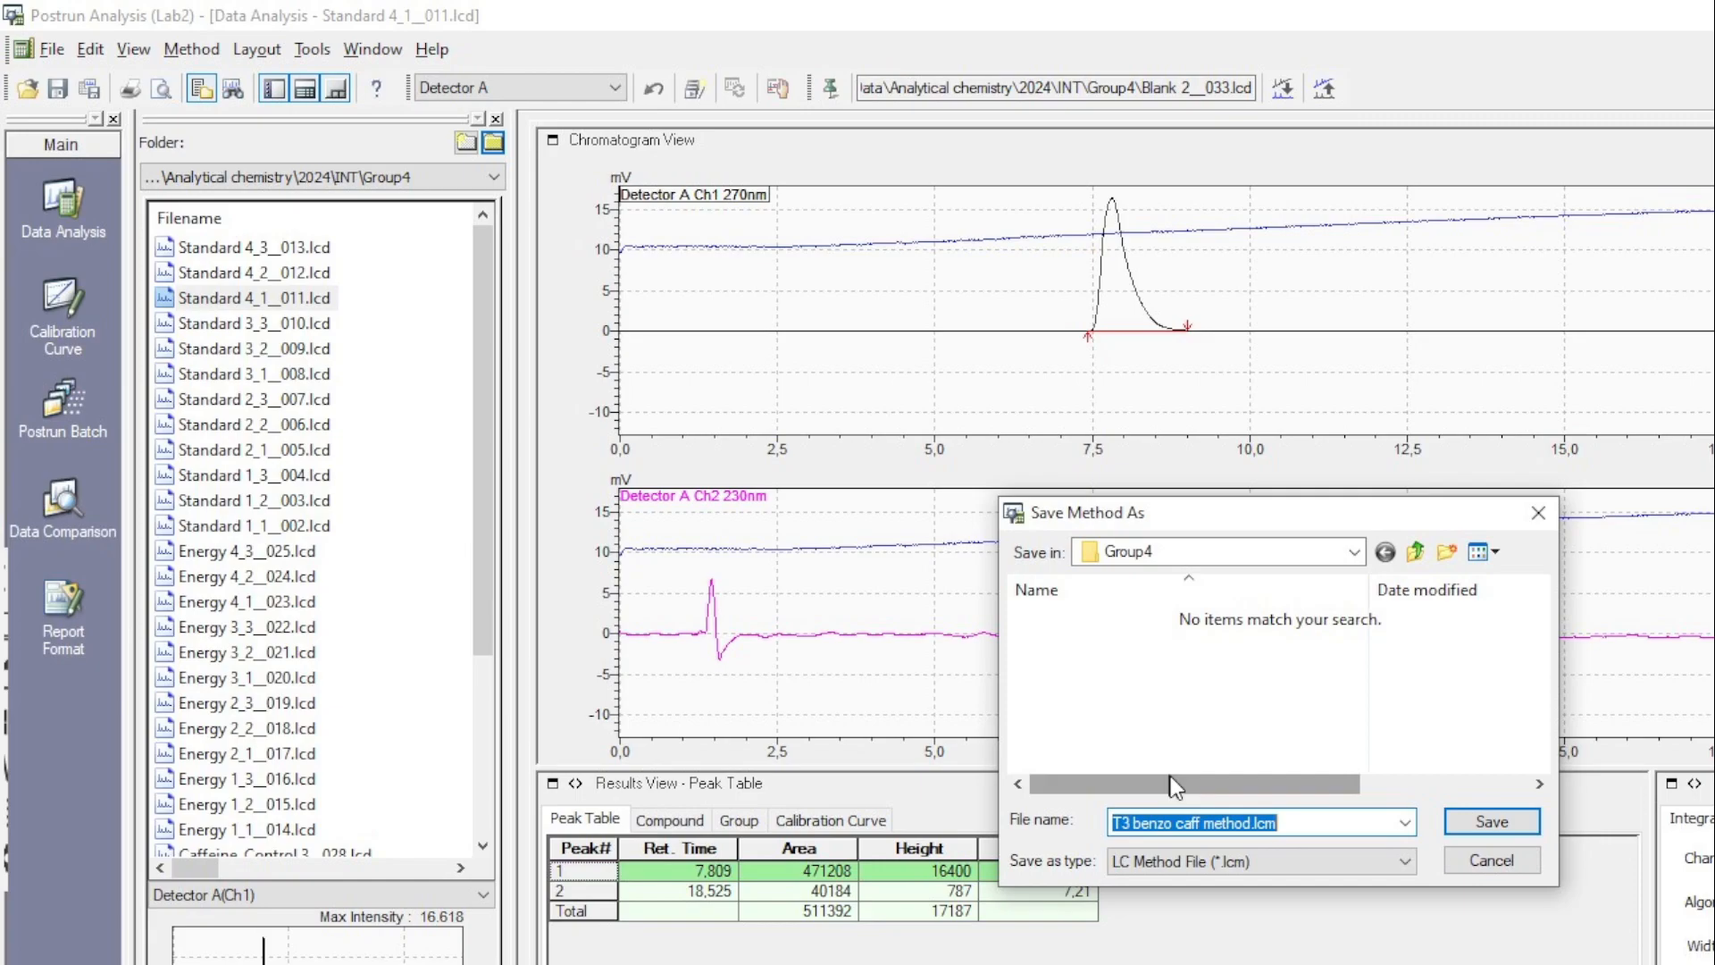
pyautogui.write('data')
pyautogui.press('Return')
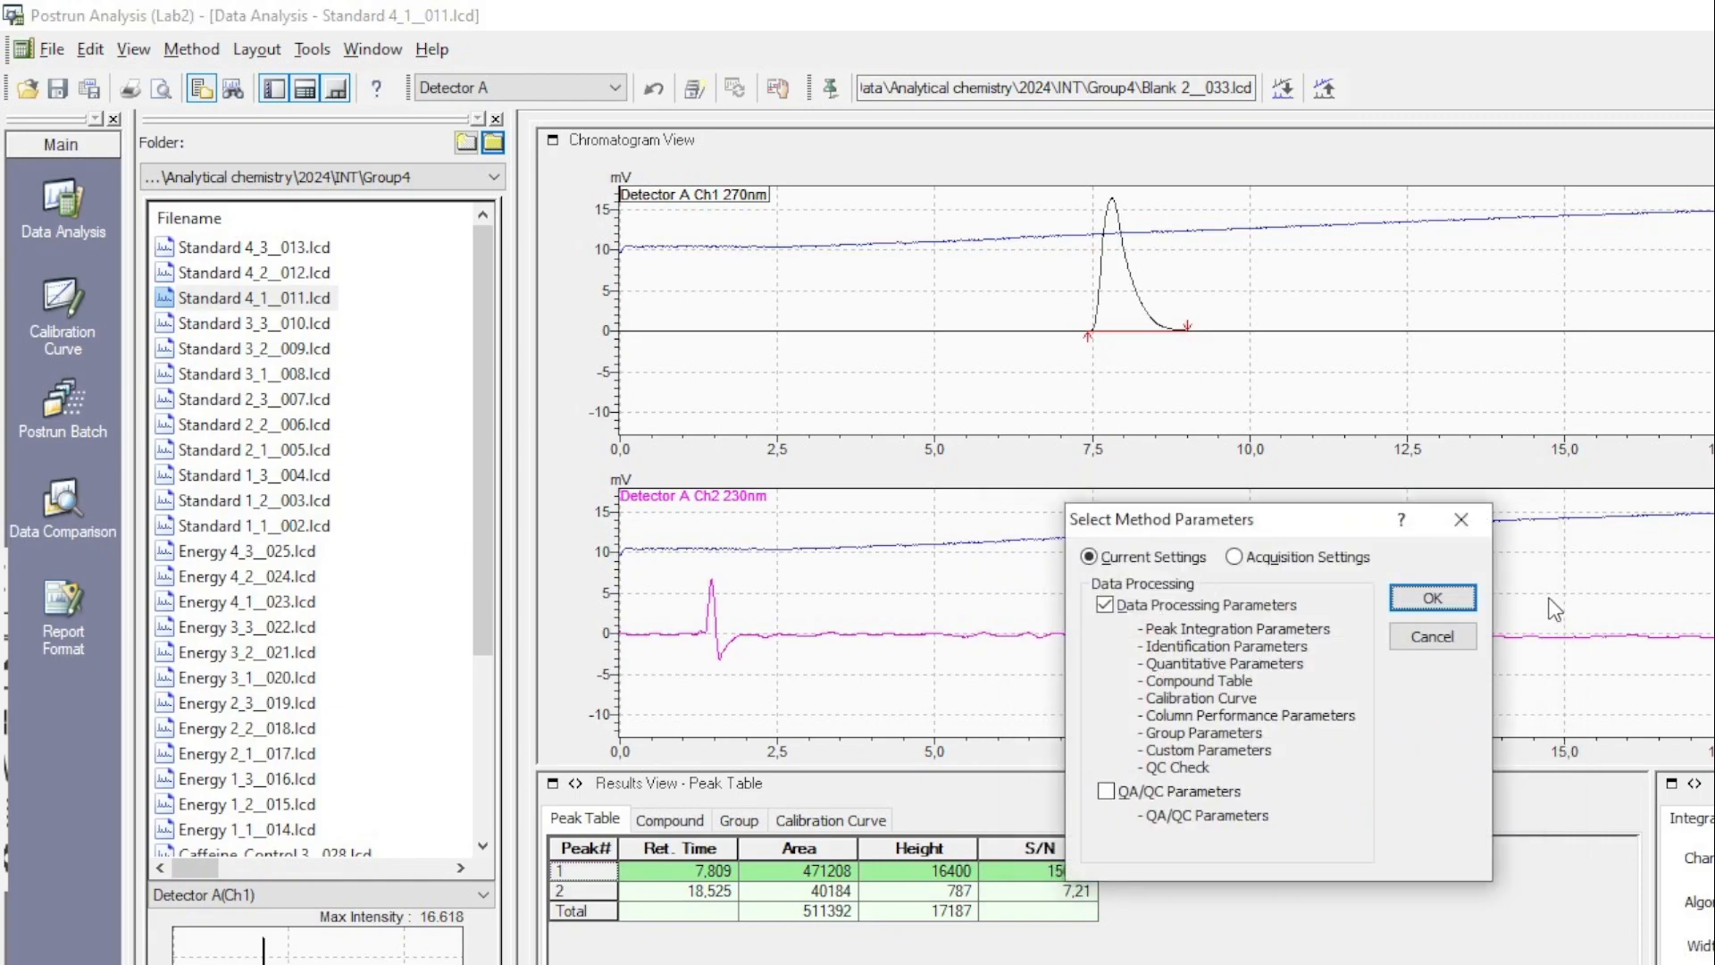
pyautogui.click(1433, 598)
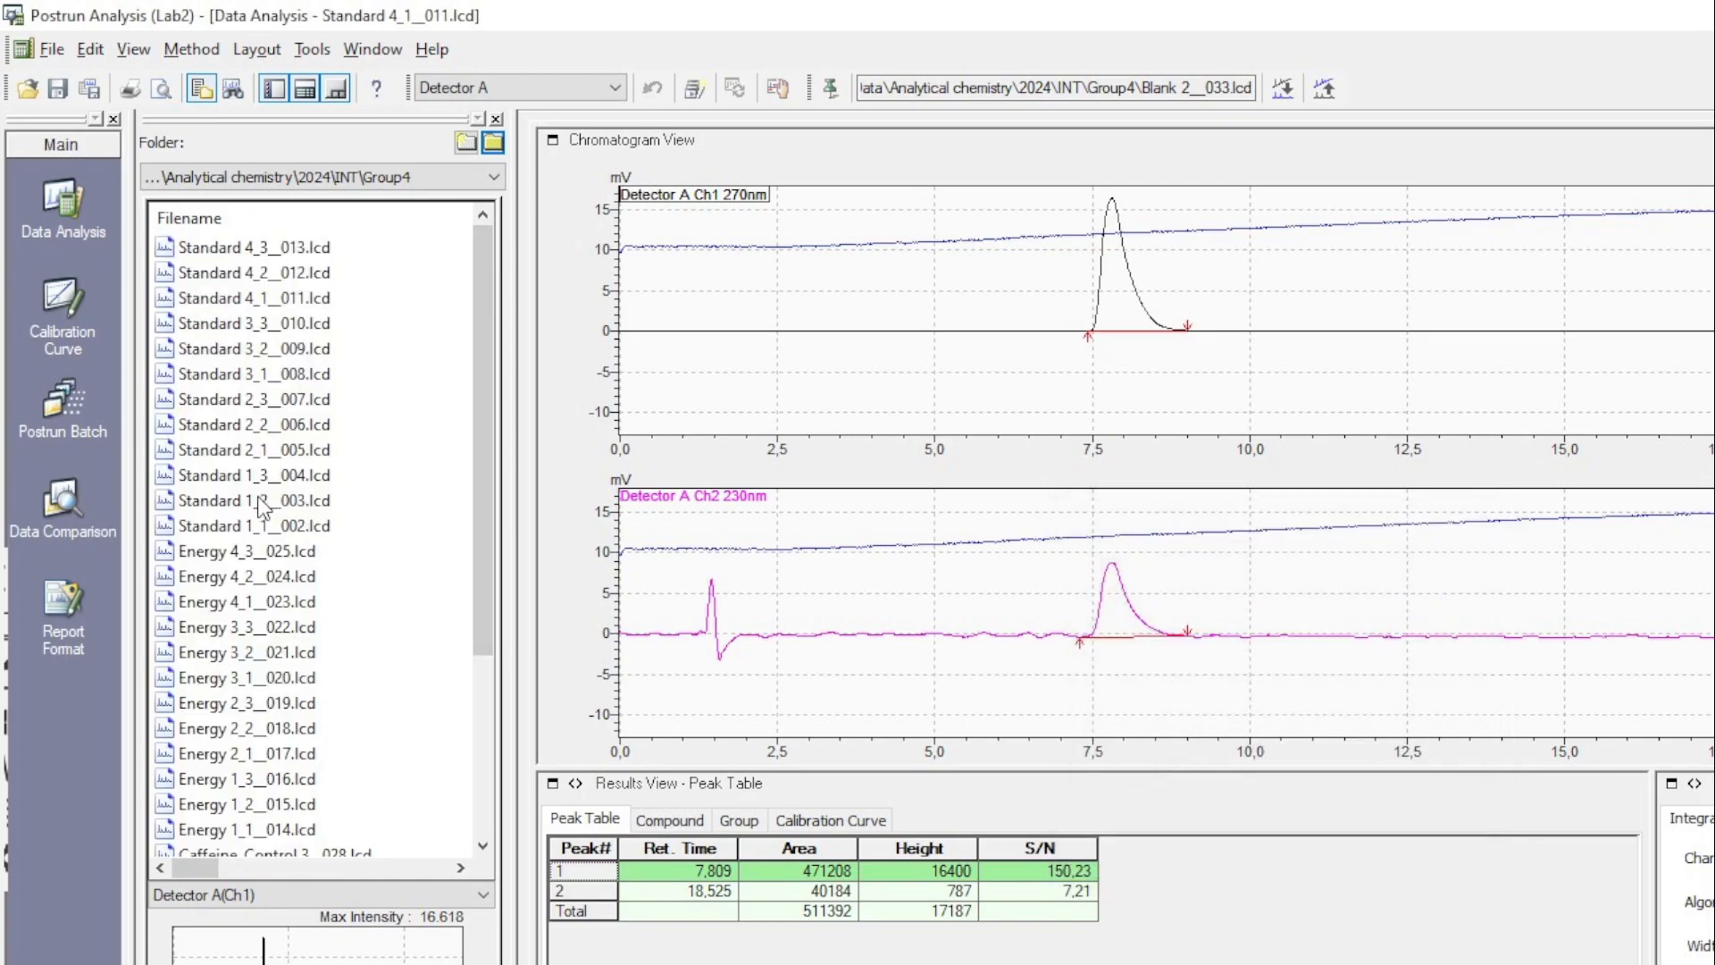
# - Open Standard 1_2__003.lcd without saving the current data file and load the data processing and QA/QC parameters from data.lcm
pyautogui.doubleClick(226, 503)
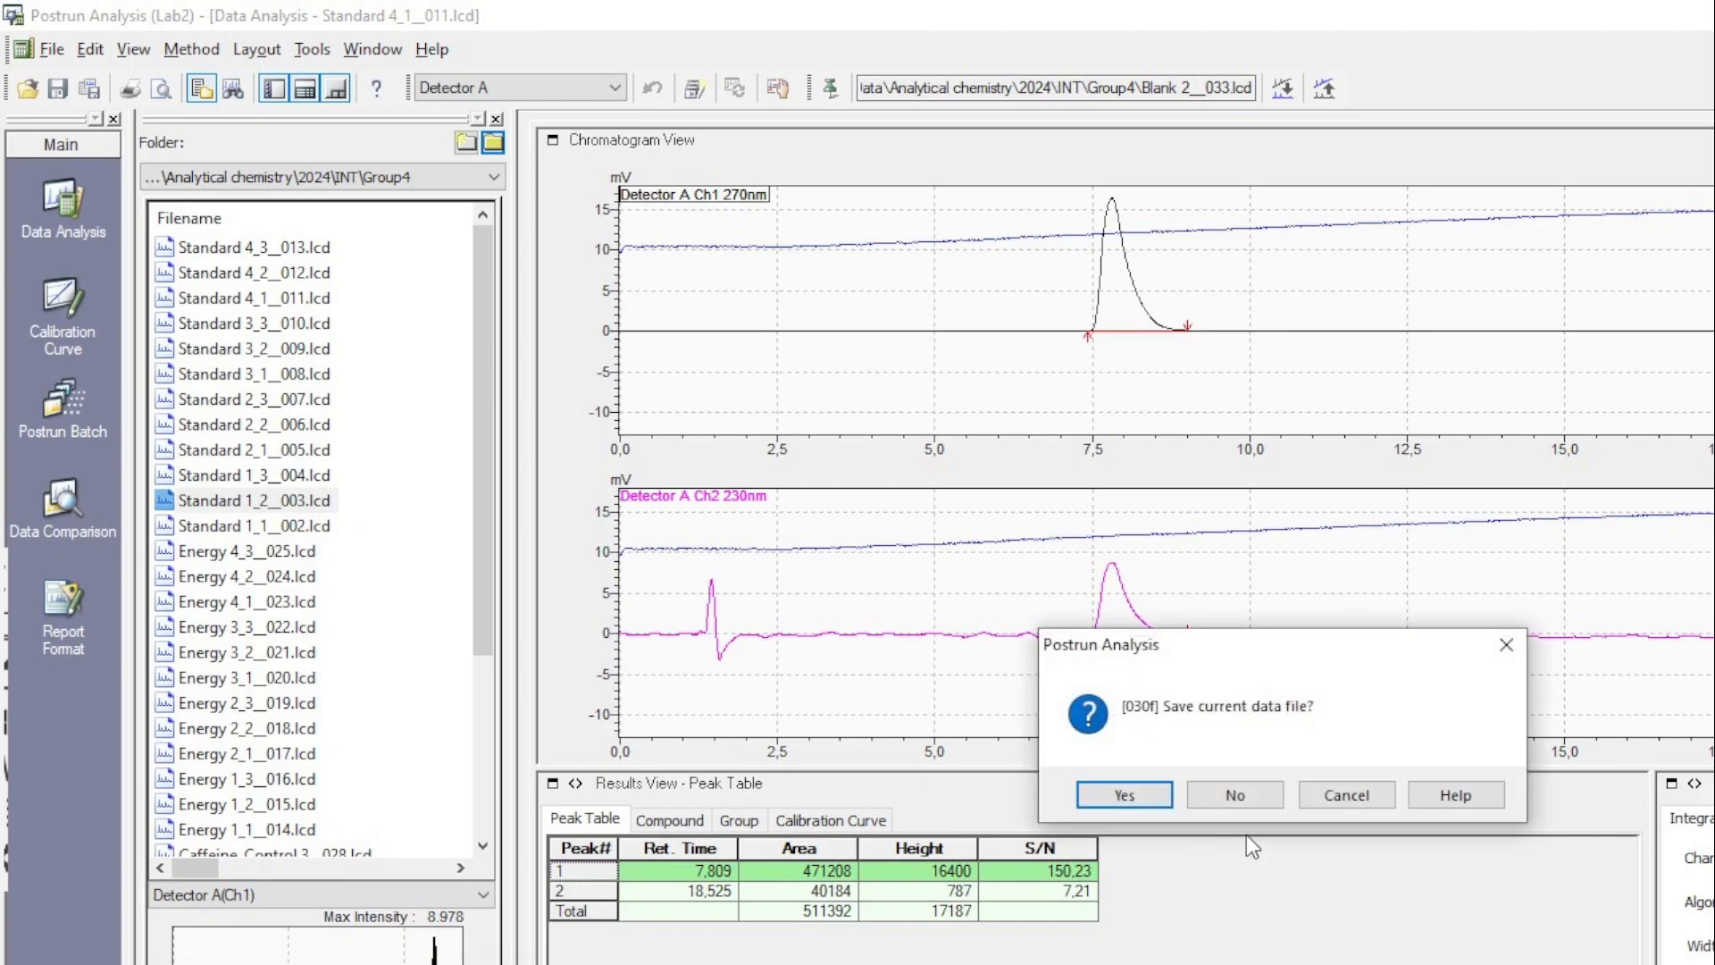
pyautogui.click(1208, 796)
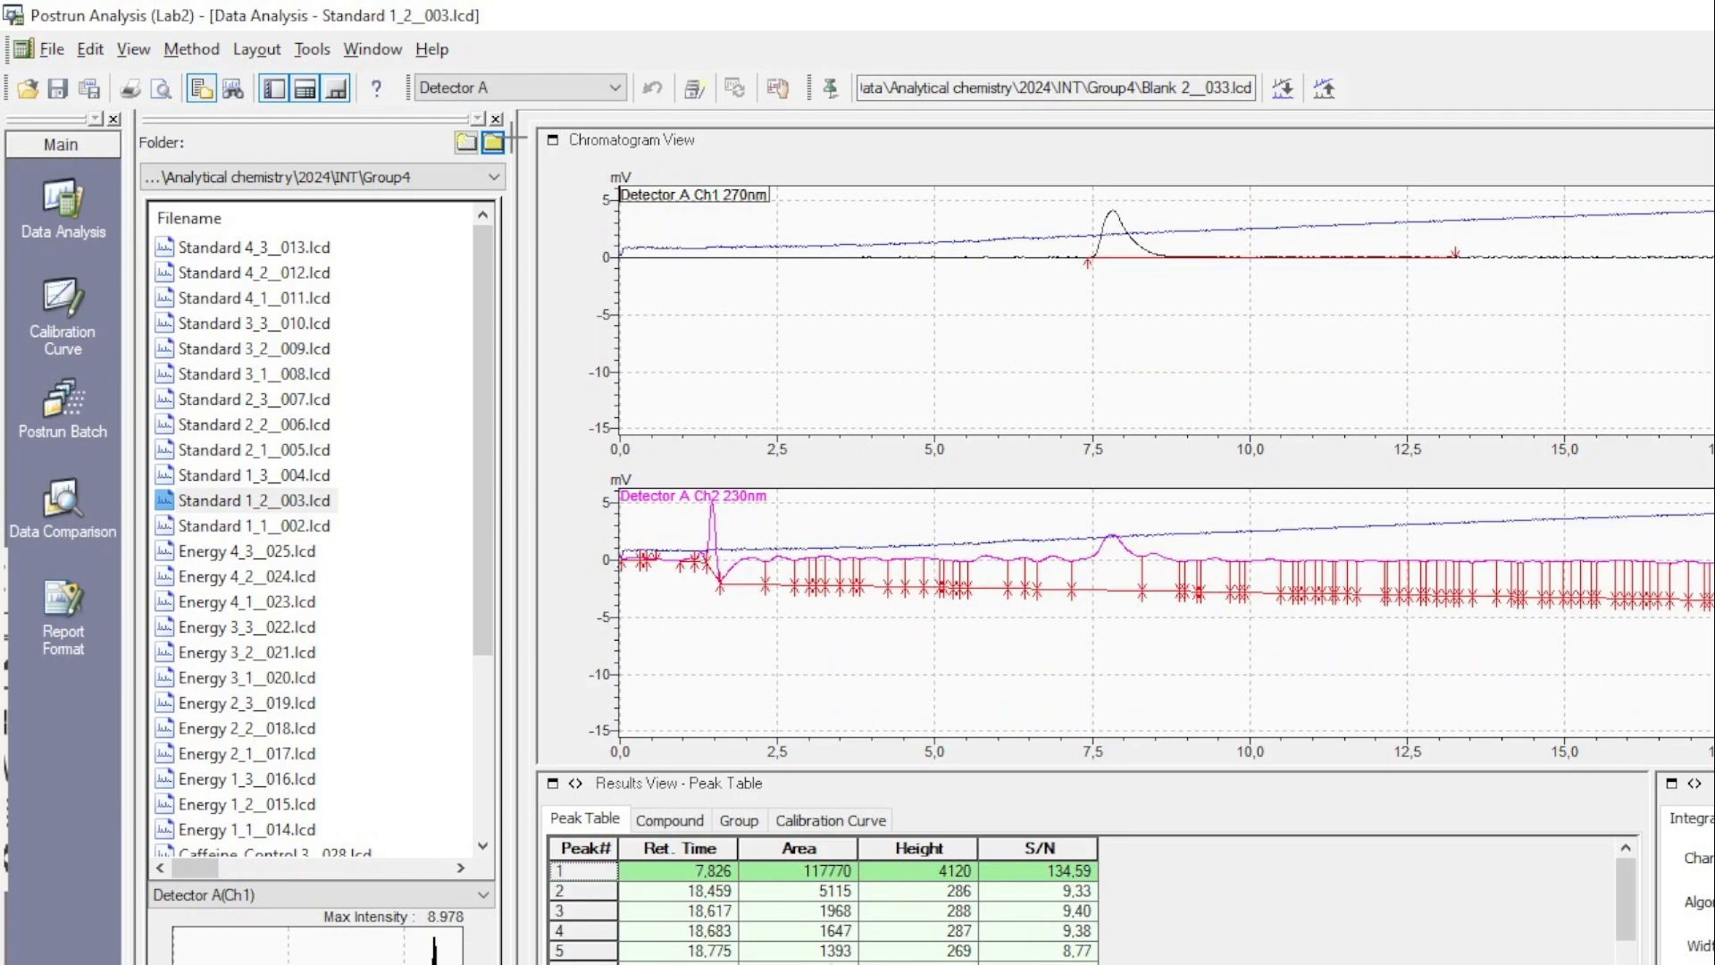
pyautogui.click(53, 49)
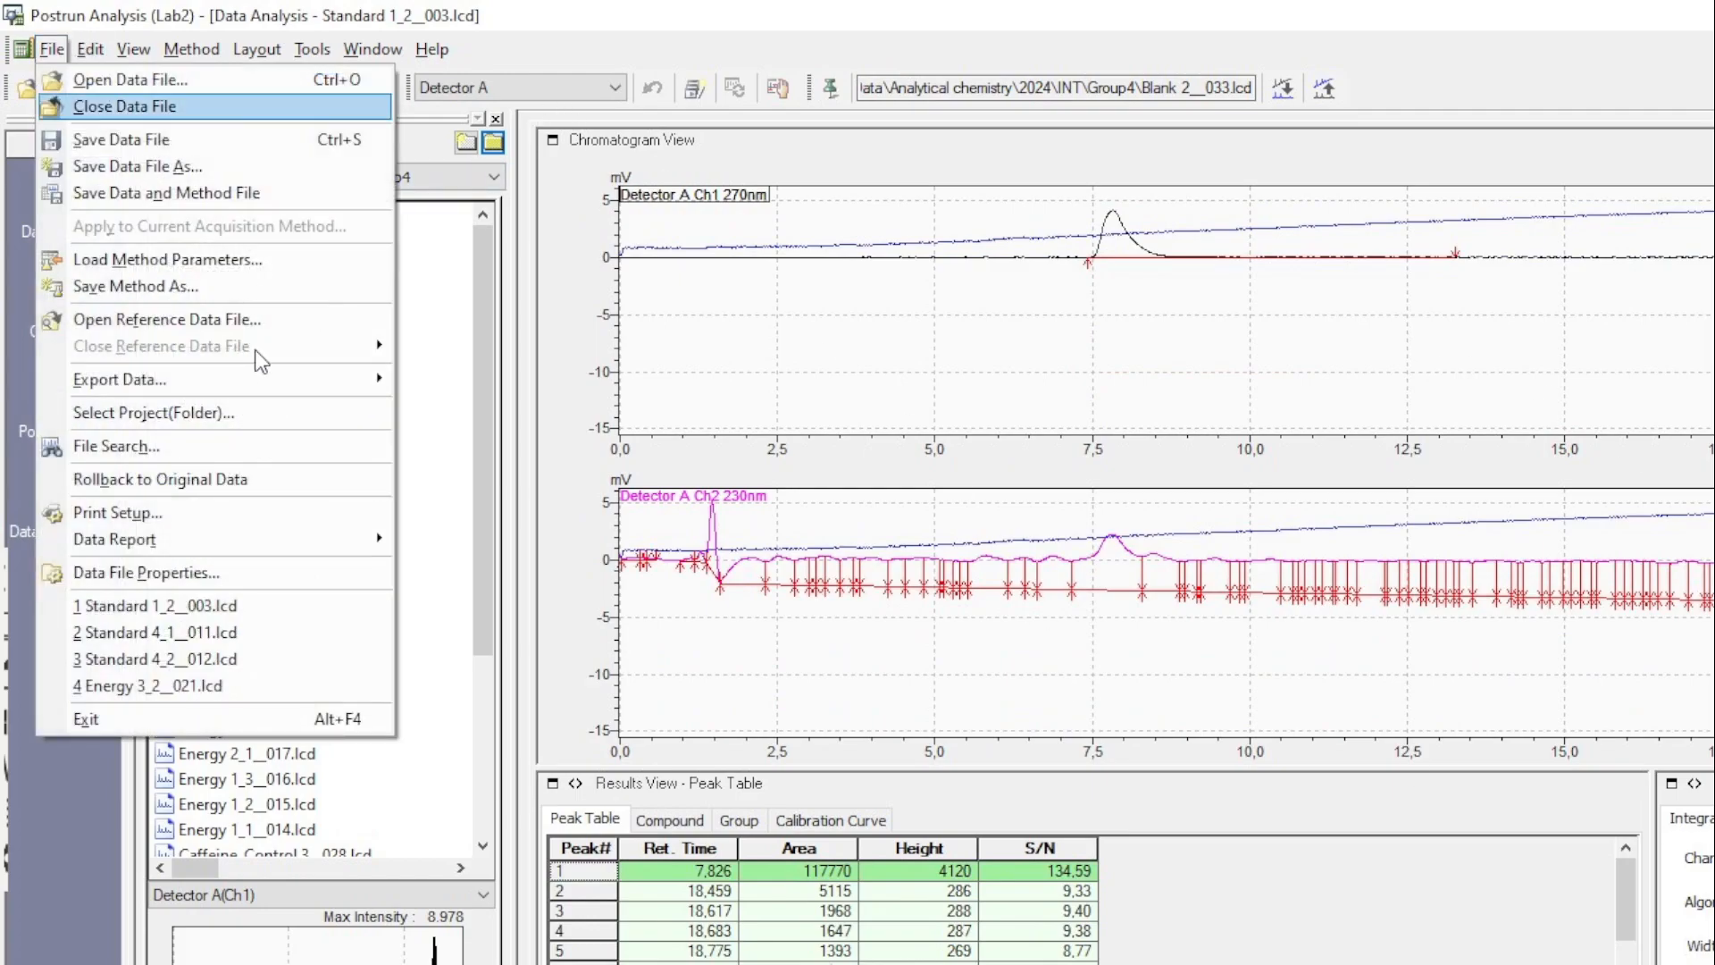
pyautogui.click(134, 259)
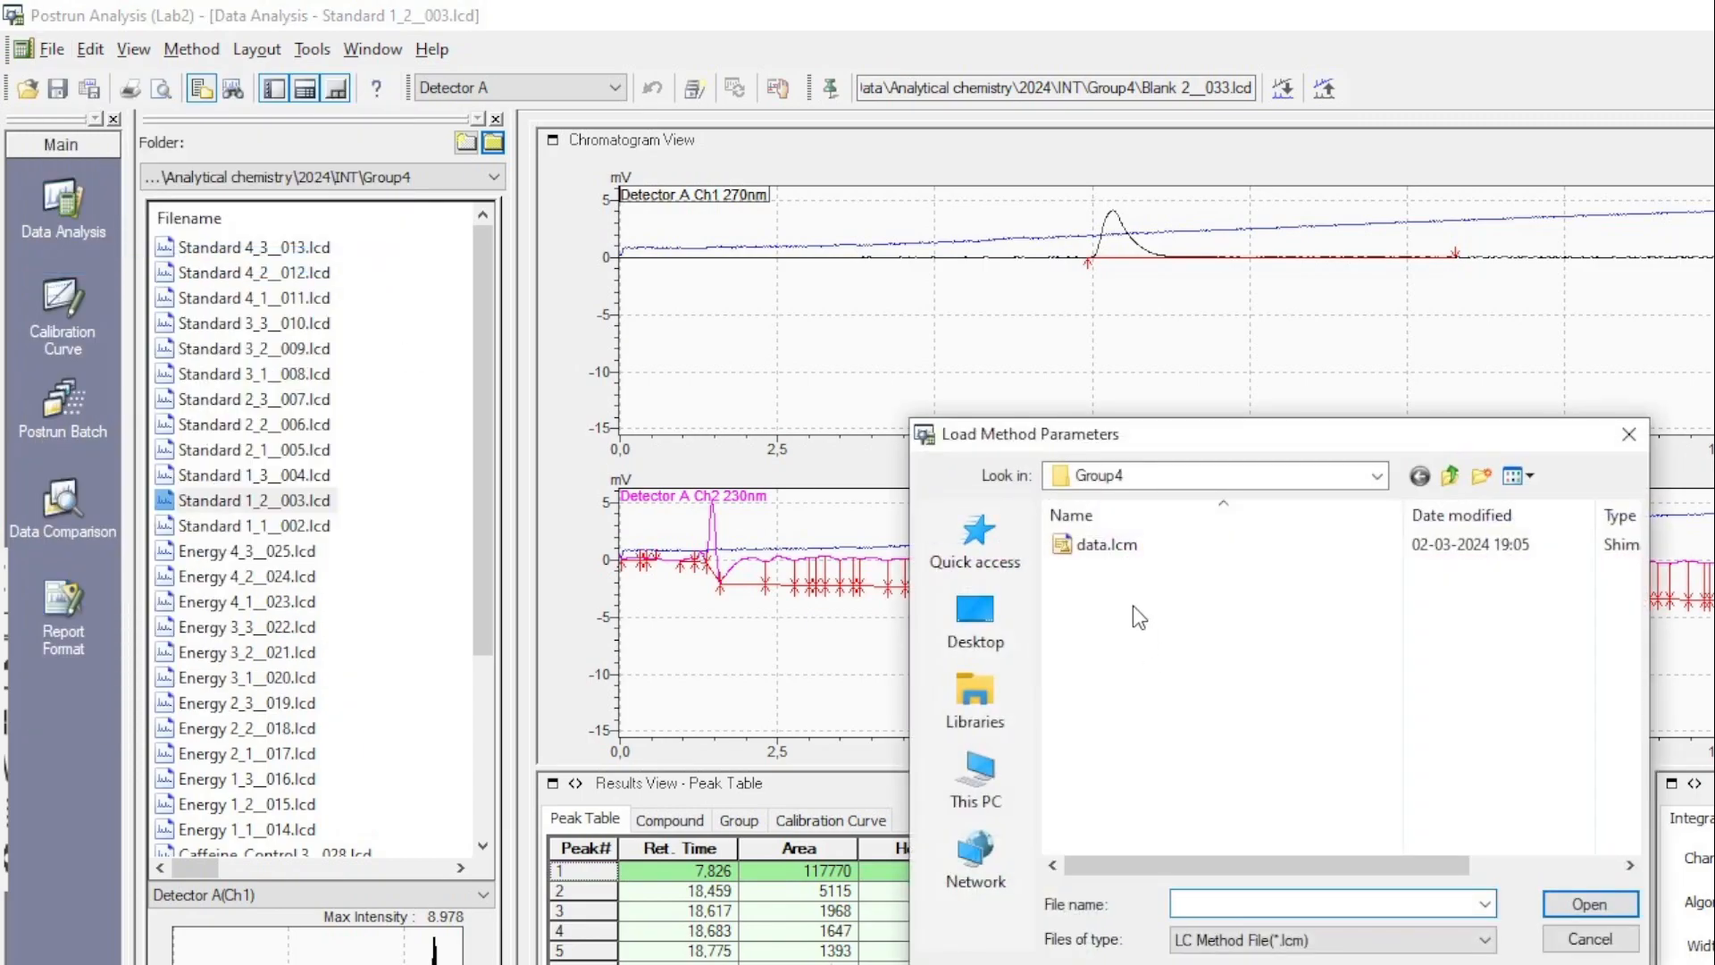
pyautogui.click(1106, 545)
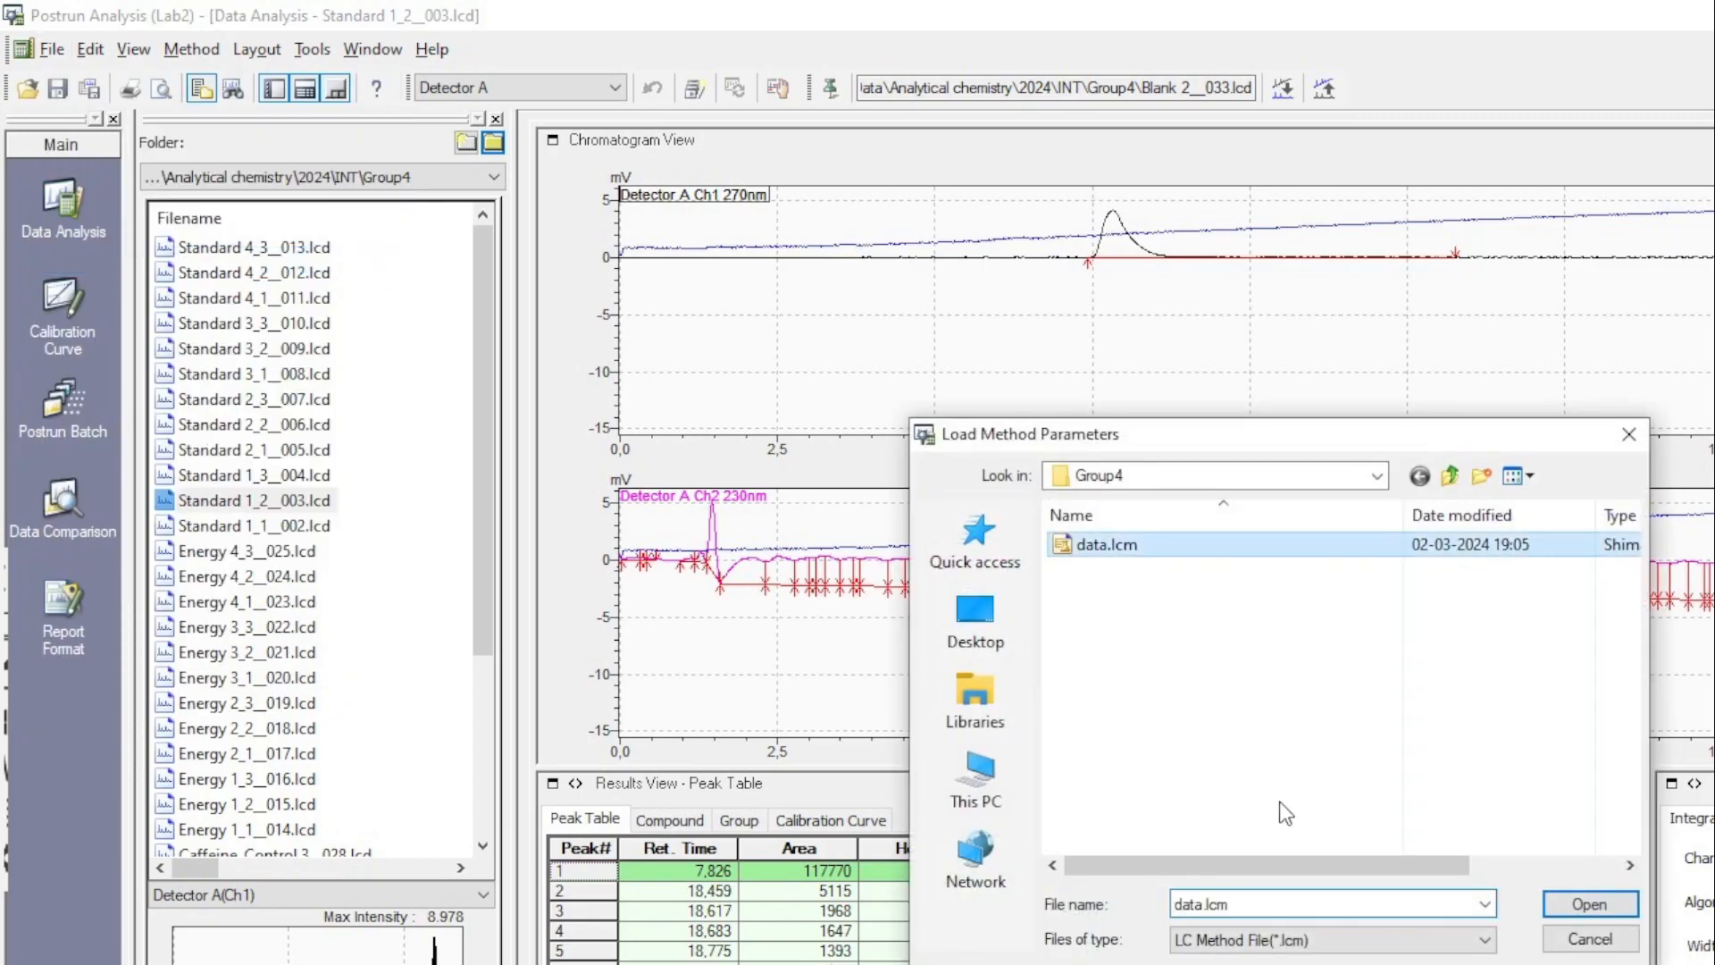
pyautogui.click(1594, 898)
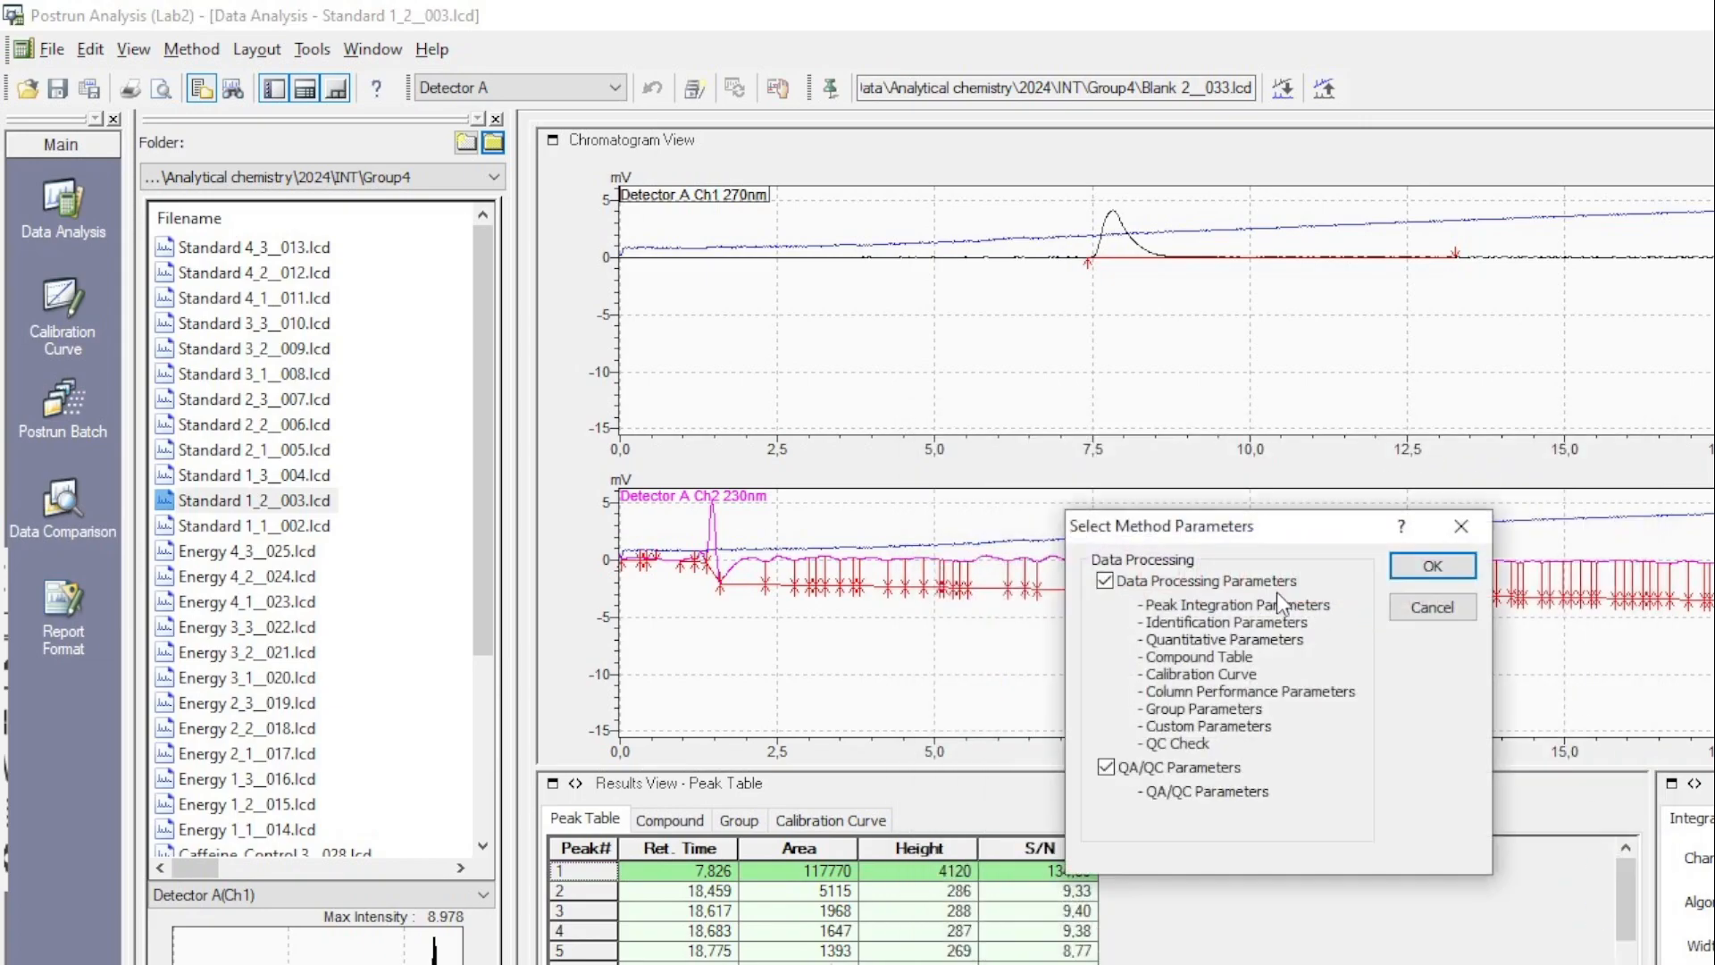
pyautogui.click(1434, 565)
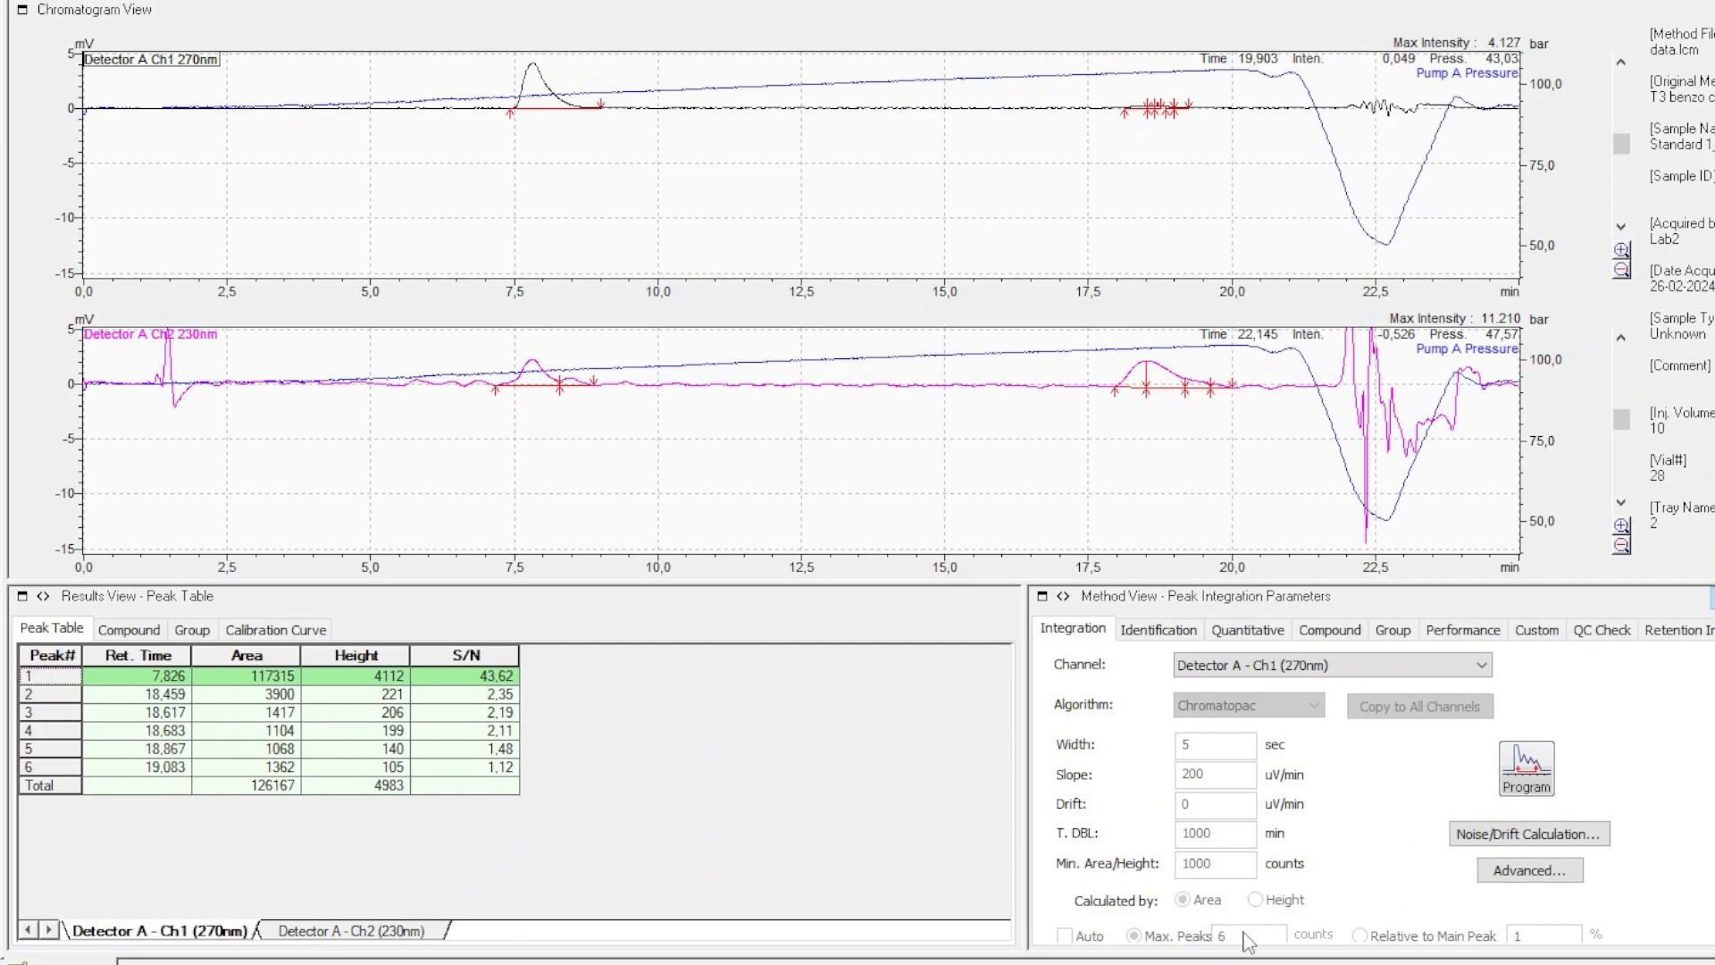
# - Put the method parameters in edit mode and set Min. Area/Height to 1500 counts for Detector A - Ch1 (270nm)
pyautogui.click(1713, 598)
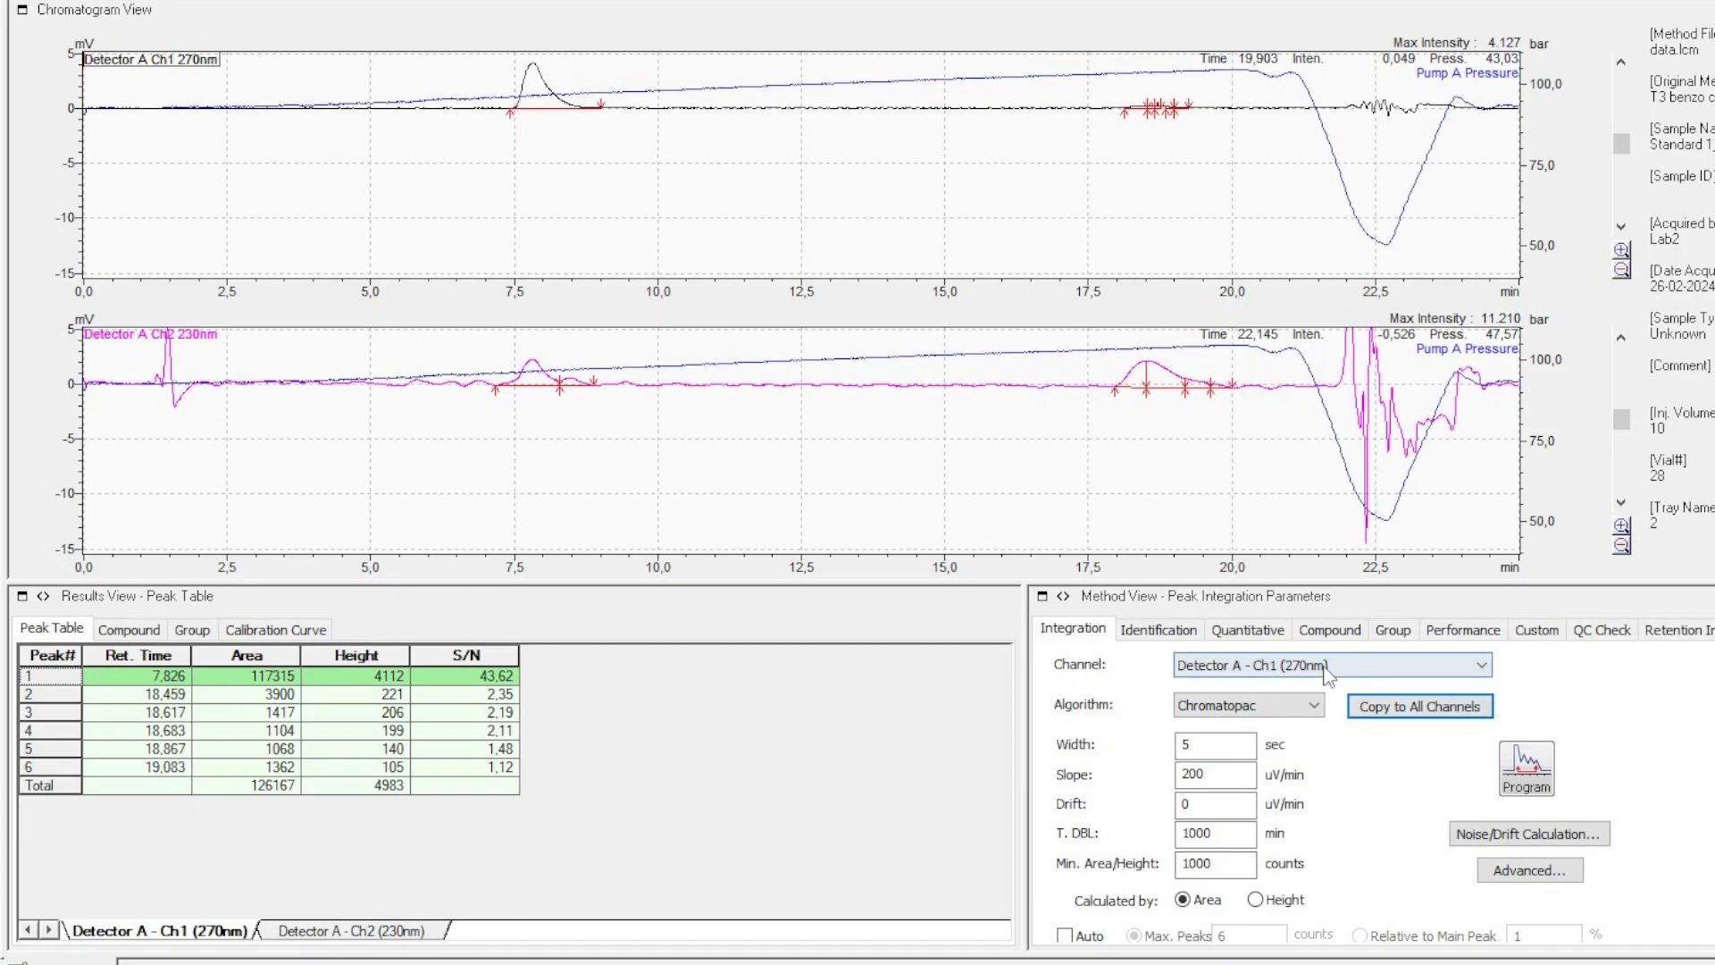
pyautogui.moveTo(1218, 863); pyautogui.dragTo(990, 835)
pyautogui.click(1191, 865)
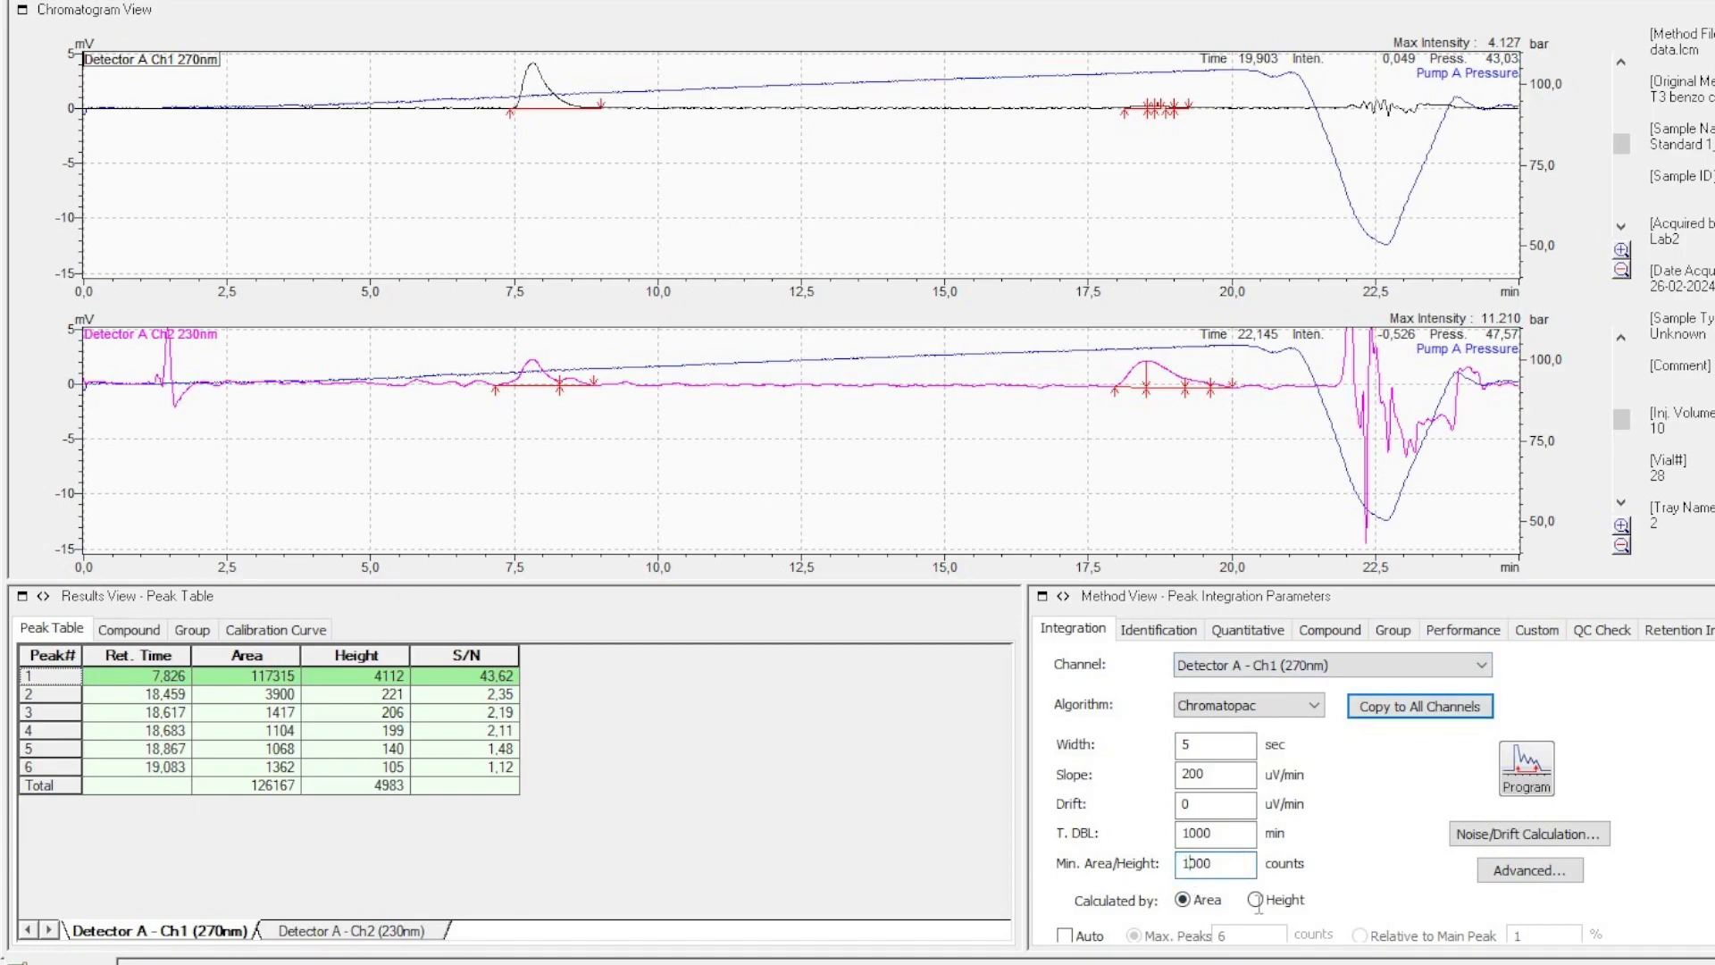
pyautogui.press('Delete')
pyautogui.write('5')
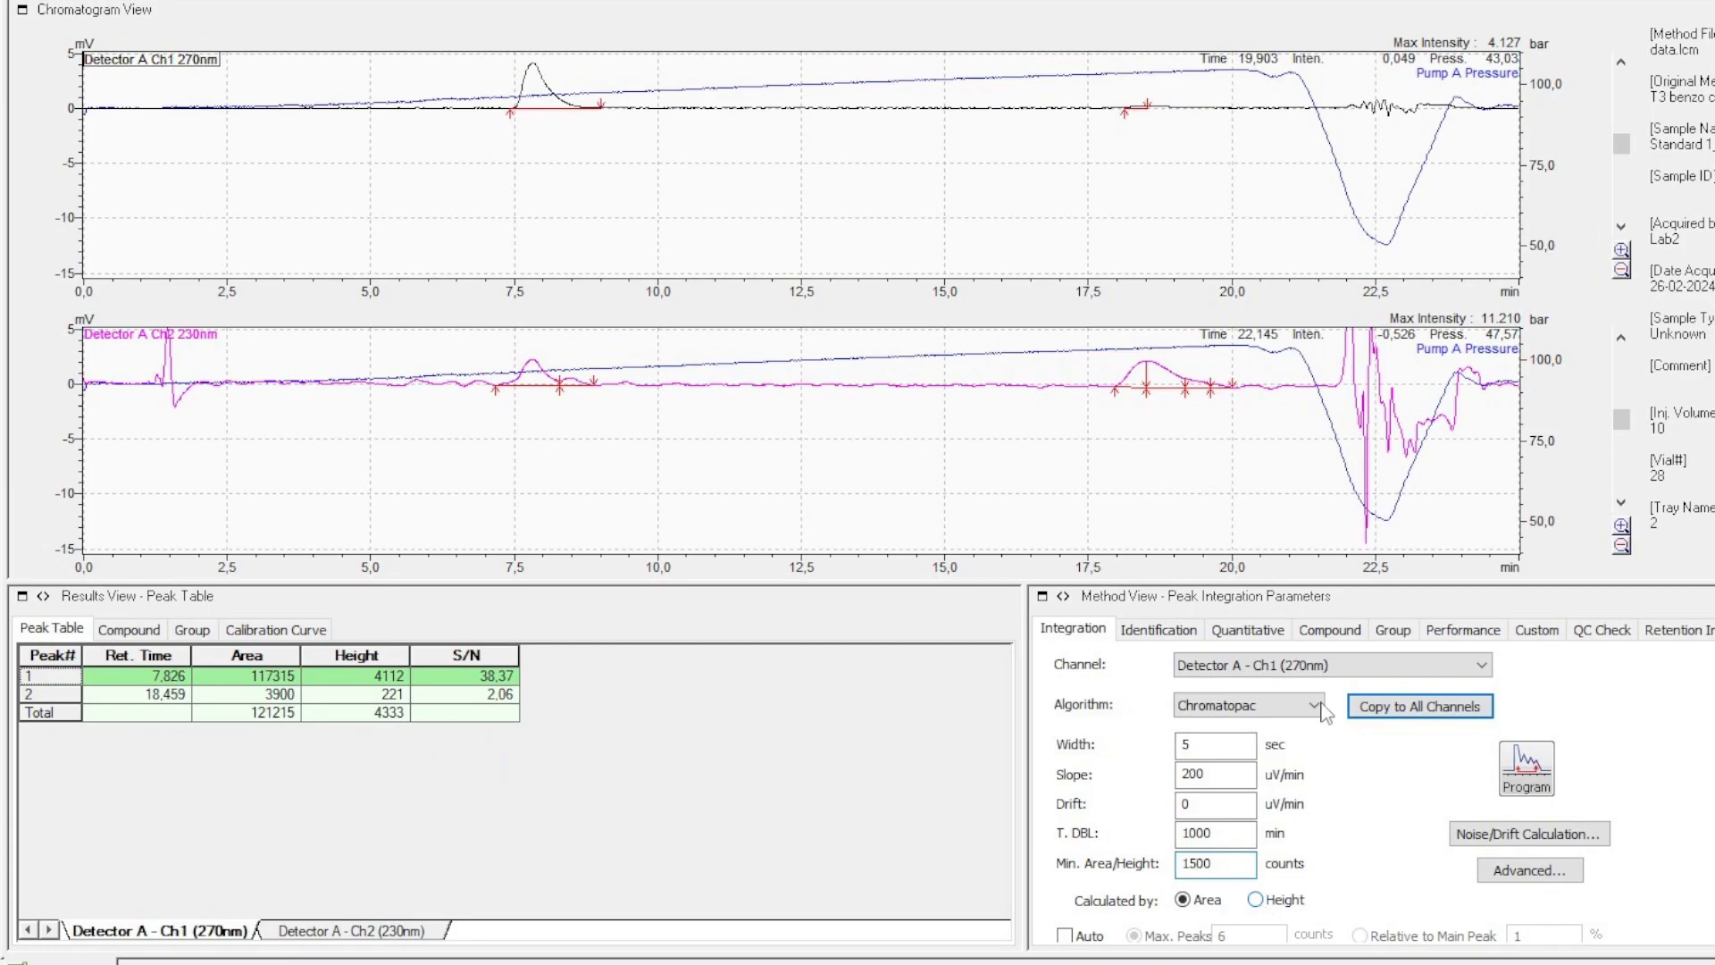
# - Switch the integration parameters to Detector A - Ch2 (230nm) and set Min. Area/Height to 3000 counts
pyautogui.click(1314, 665)
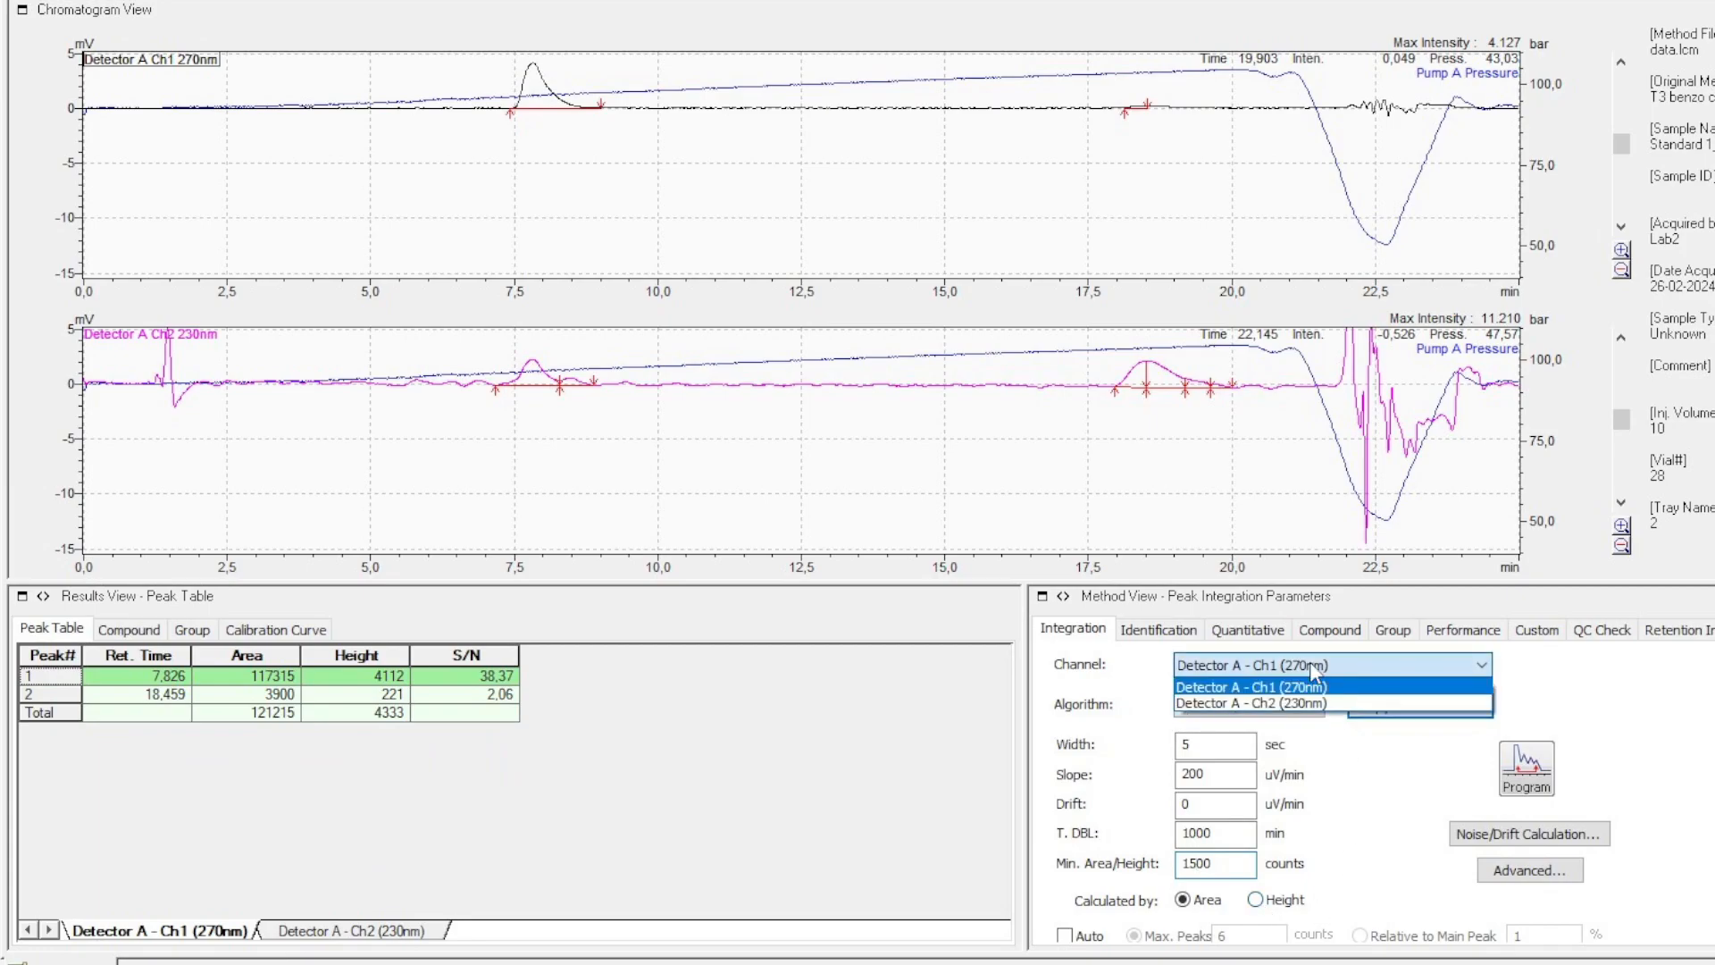
pyautogui.click(1286, 704)
pyautogui.doubleClick(1233, 865)
pyautogui.write('3000')
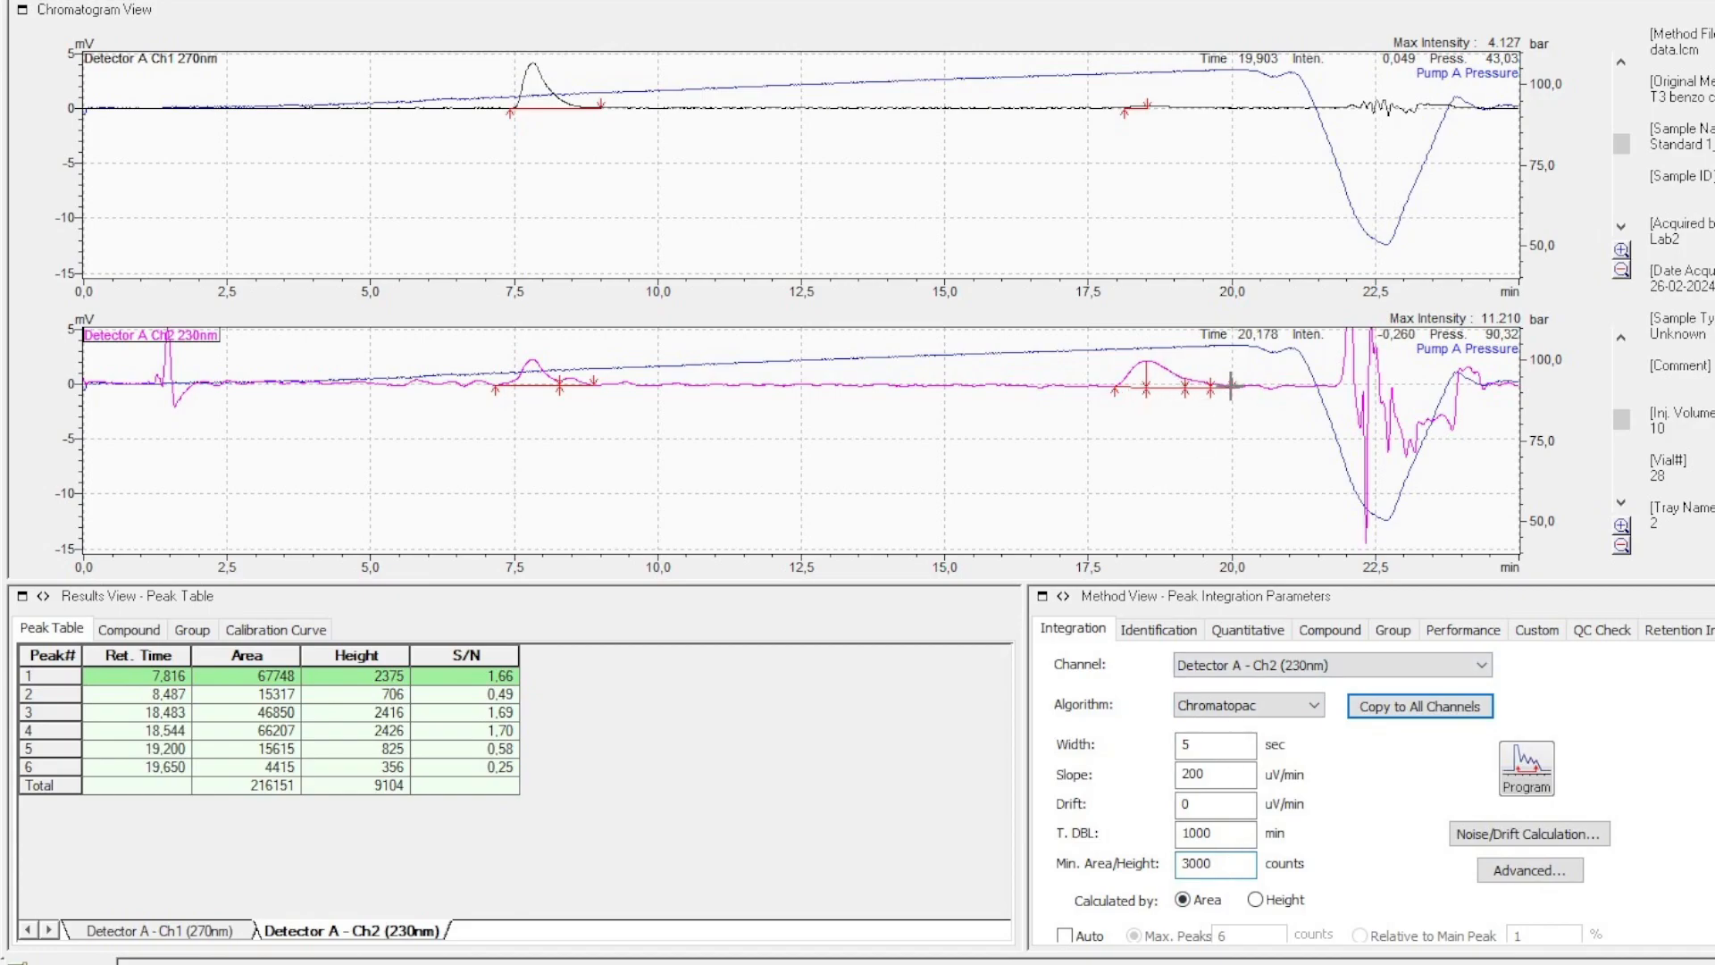
# - Review the integration time program of the 230 nm channel against its chromatogram and close it
pyautogui.click(1527, 770)
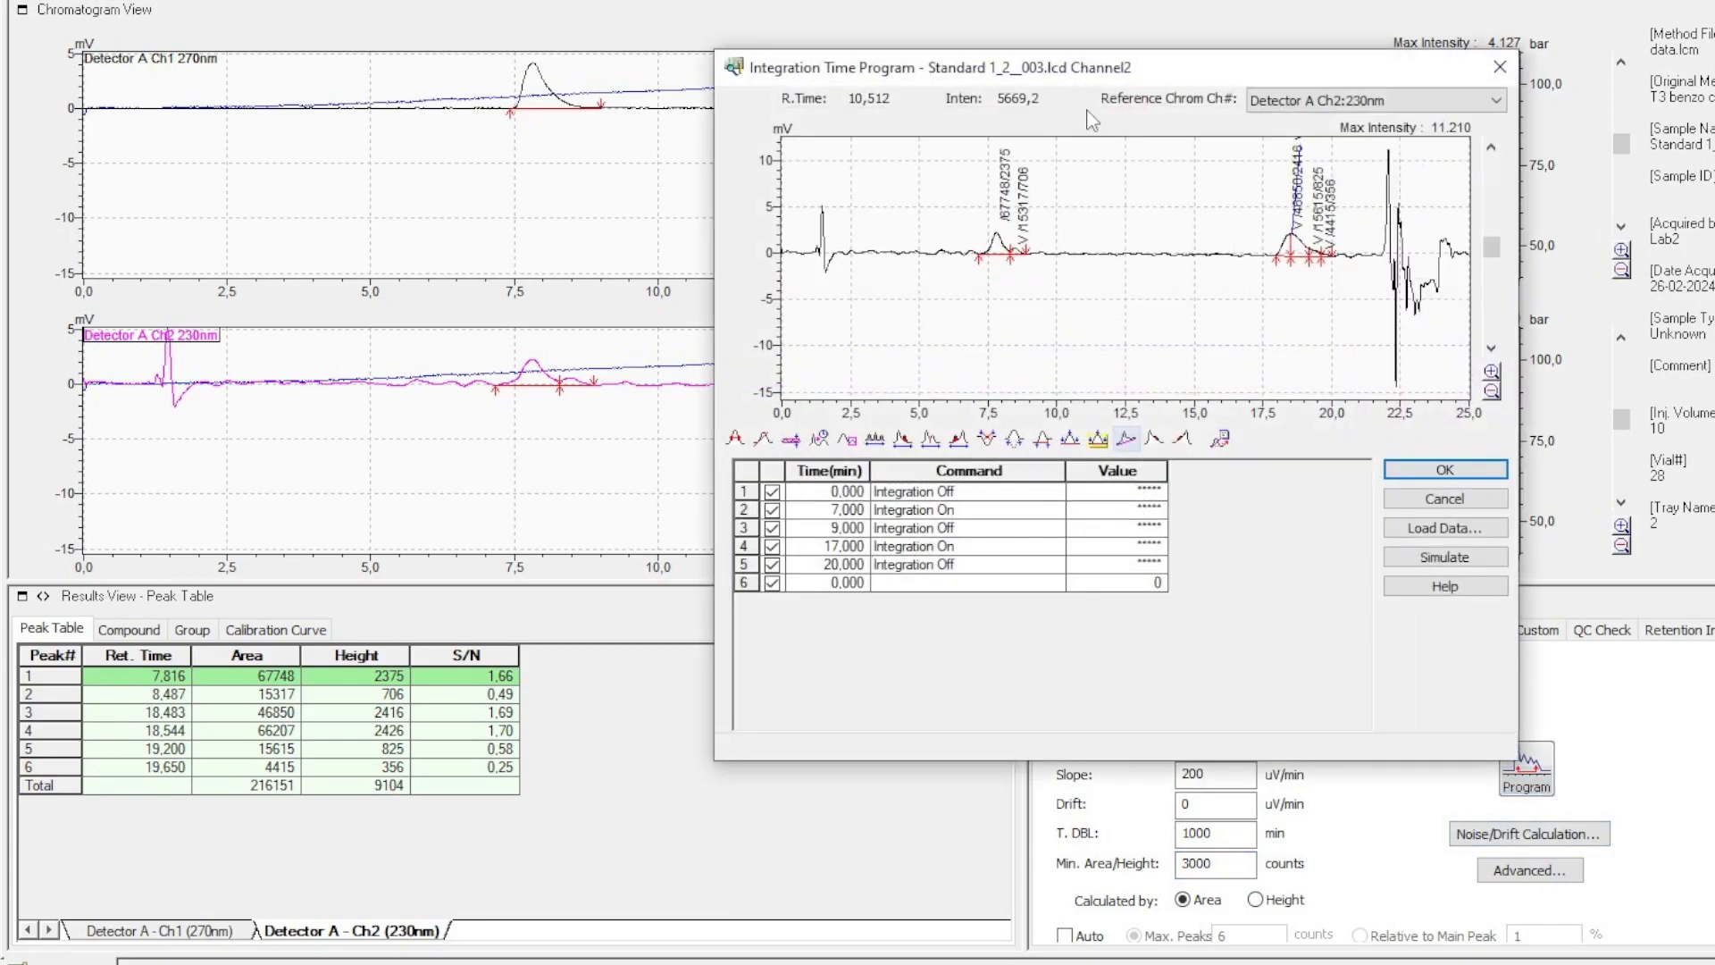
pyautogui.moveTo(1080, 80); pyautogui.dragTo(647, 170)
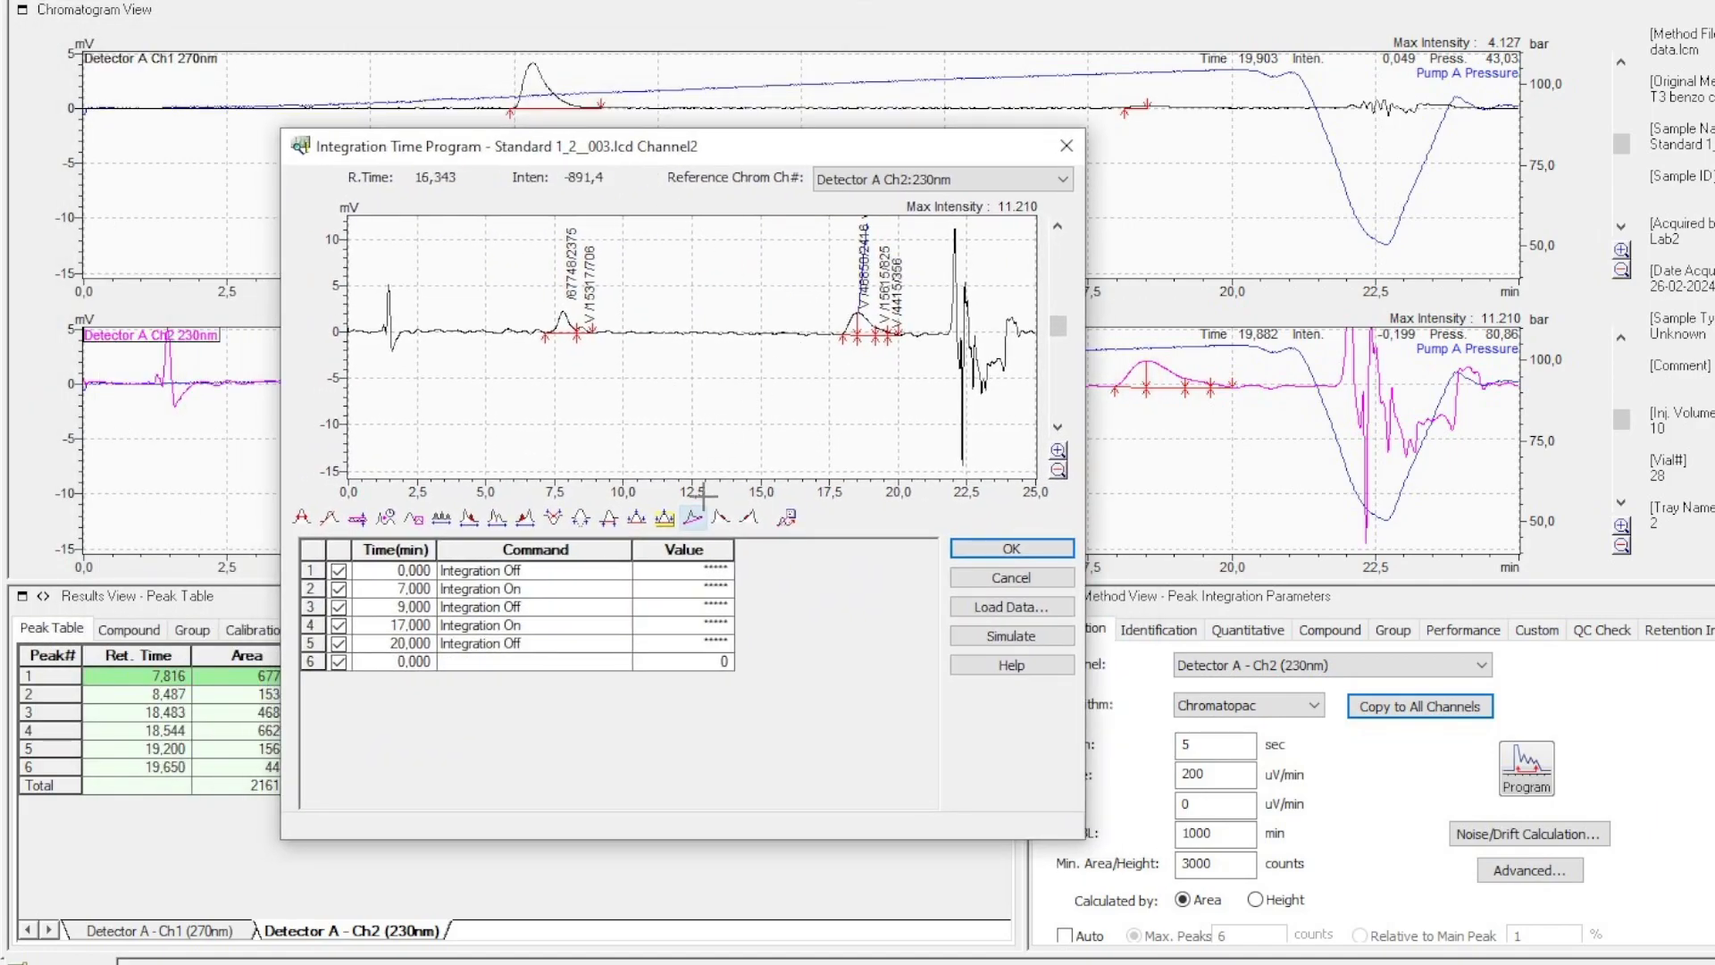
pyautogui.press('Return')
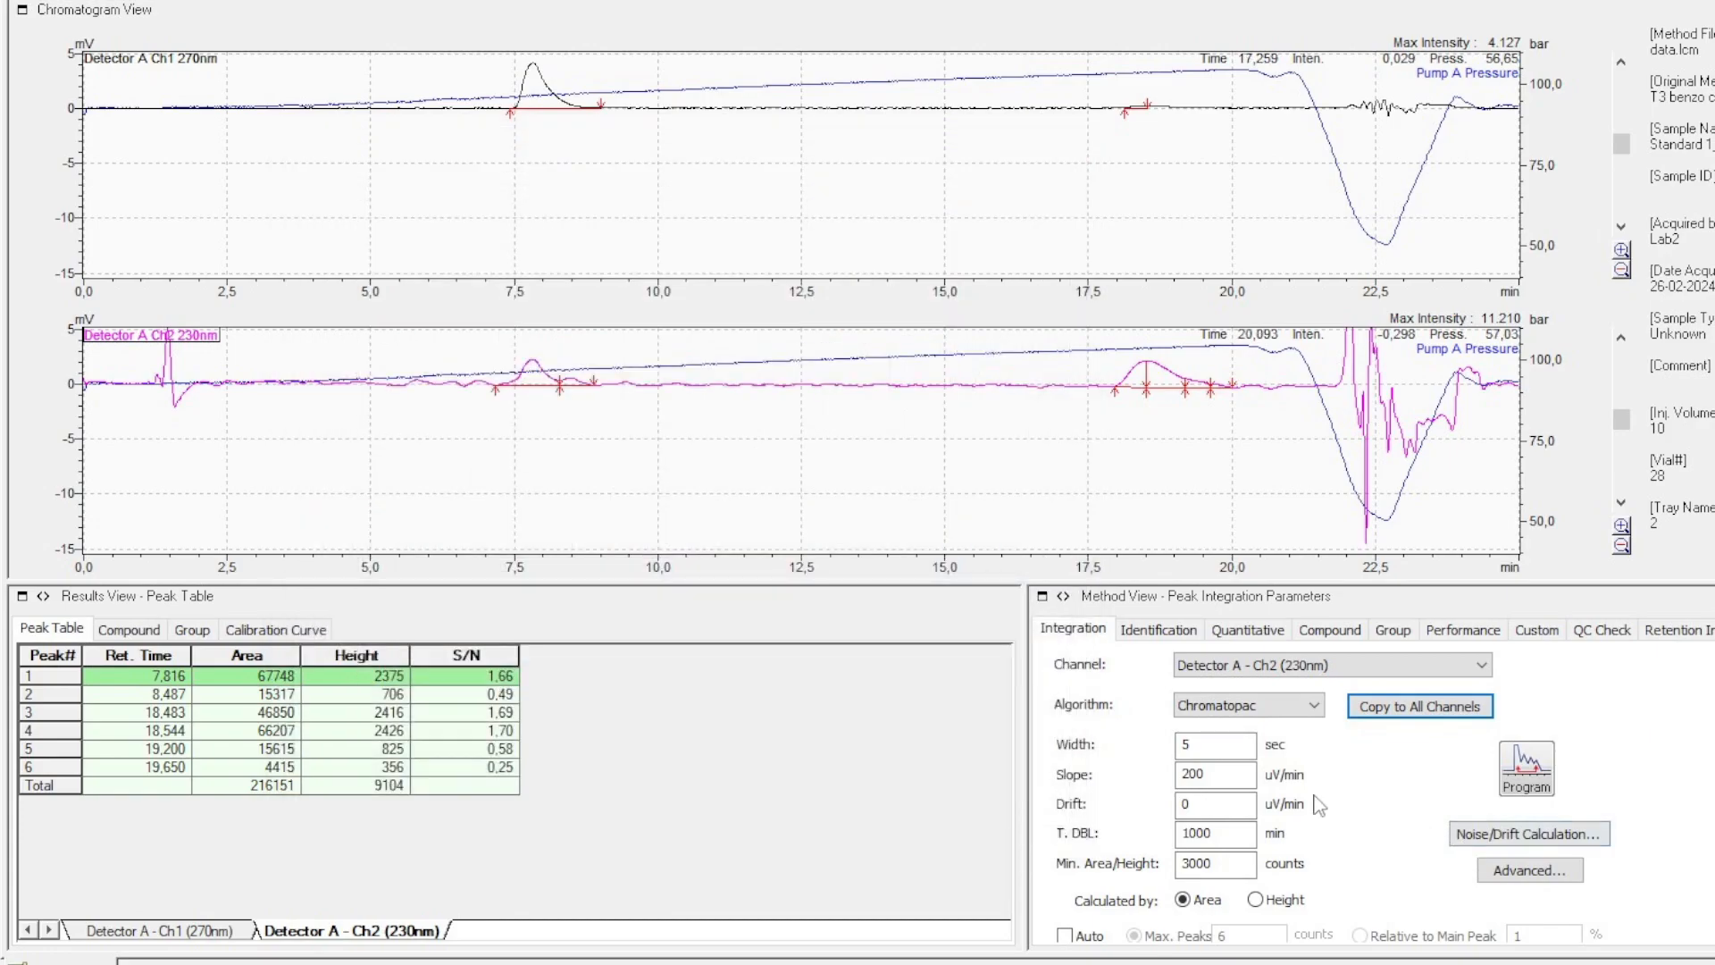
# - Lower the 230 nm channel's Slope in stages to 100, 50 and finally 10 uV/min
pyautogui.doubleClick(1220, 774)
pyautogui.write('100')
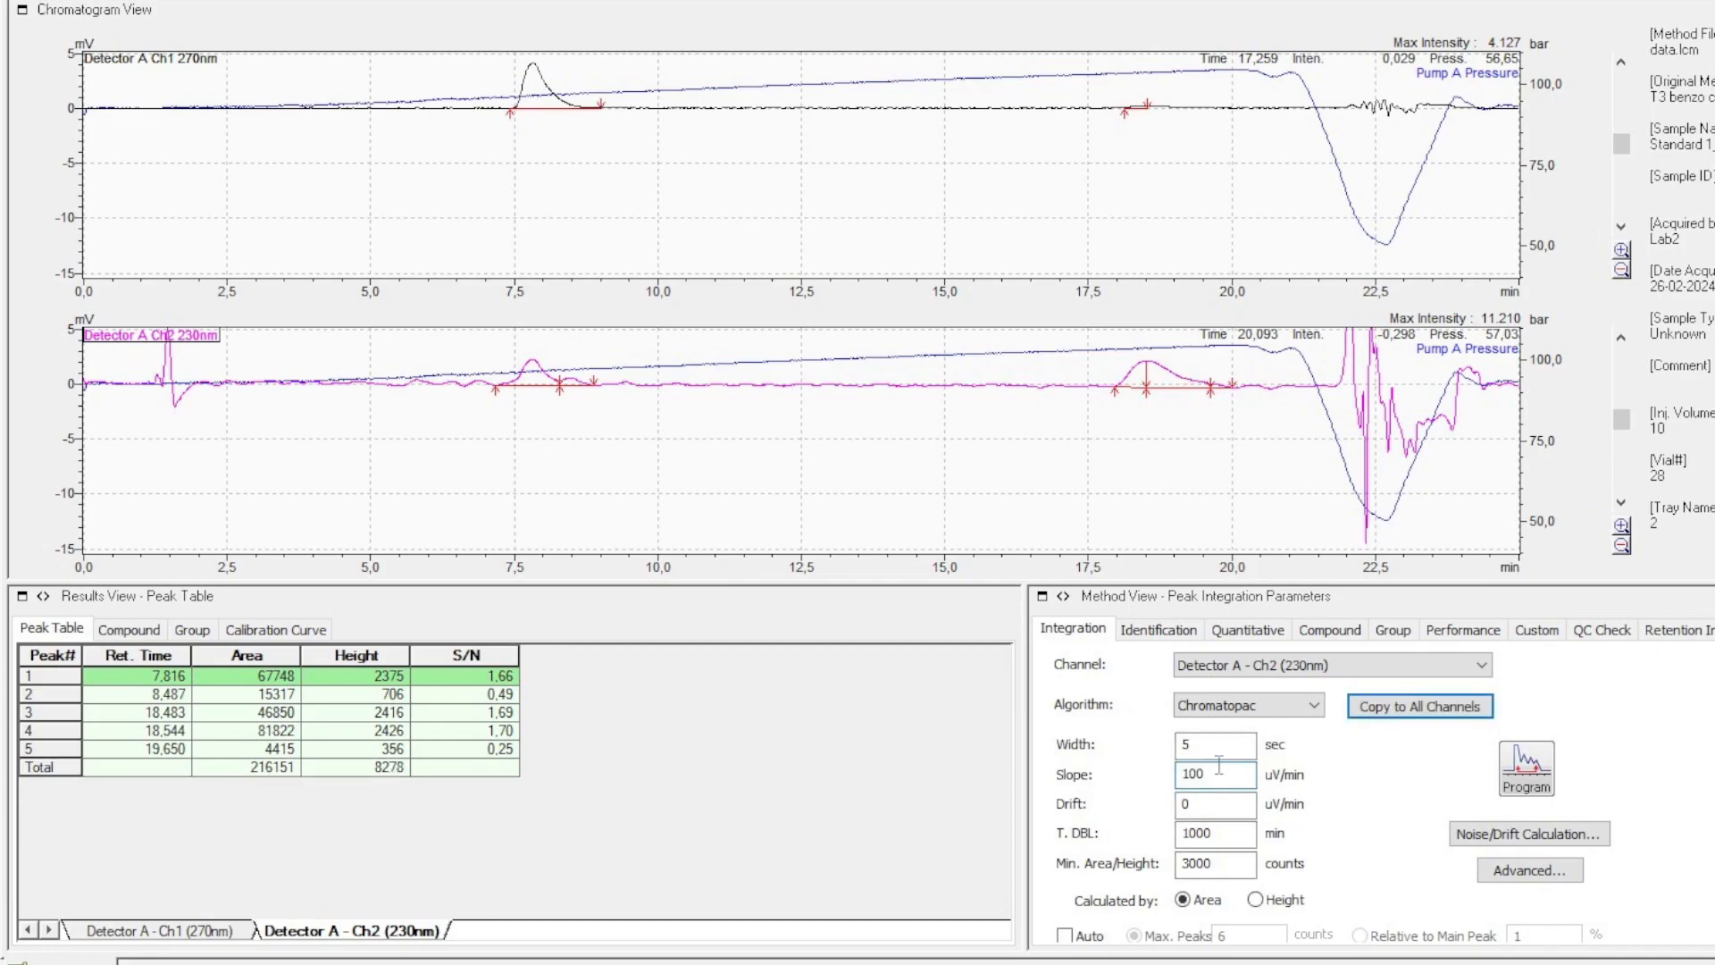
pyautogui.moveTo(1228, 767); pyautogui.dragTo(907, 766)
pyautogui.write('50')
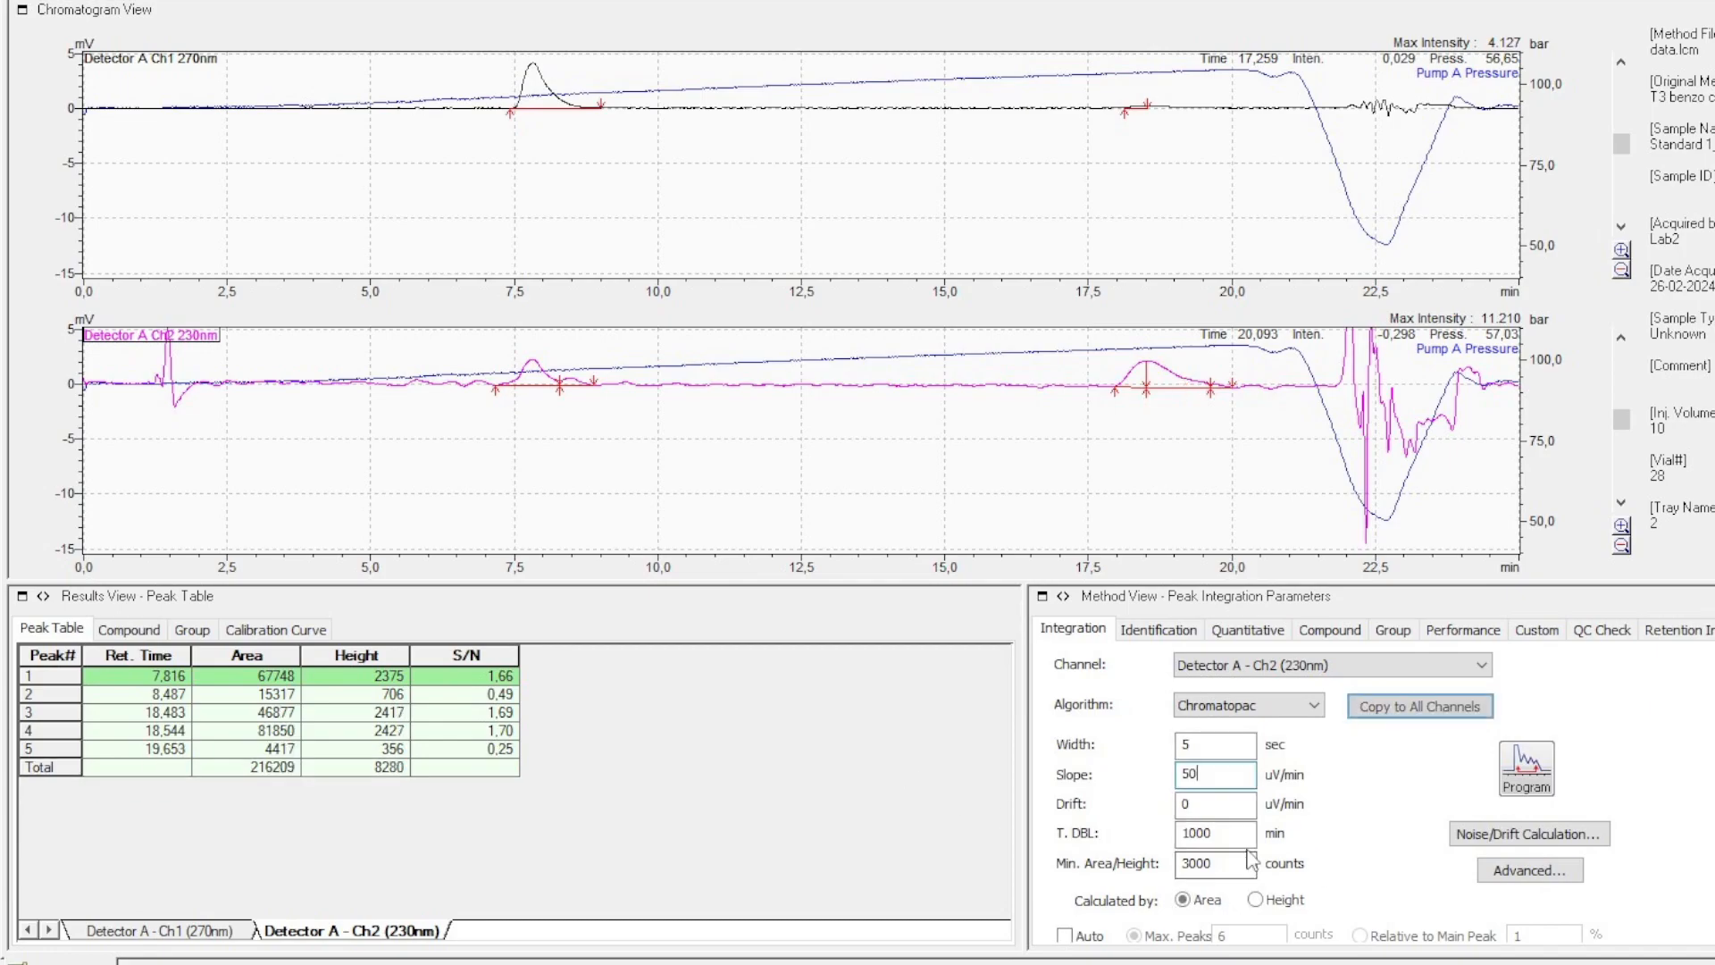
pyautogui.moveTo(1233, 774); pyautogui.dragTo(998, 756)
pyautogui.write('10')
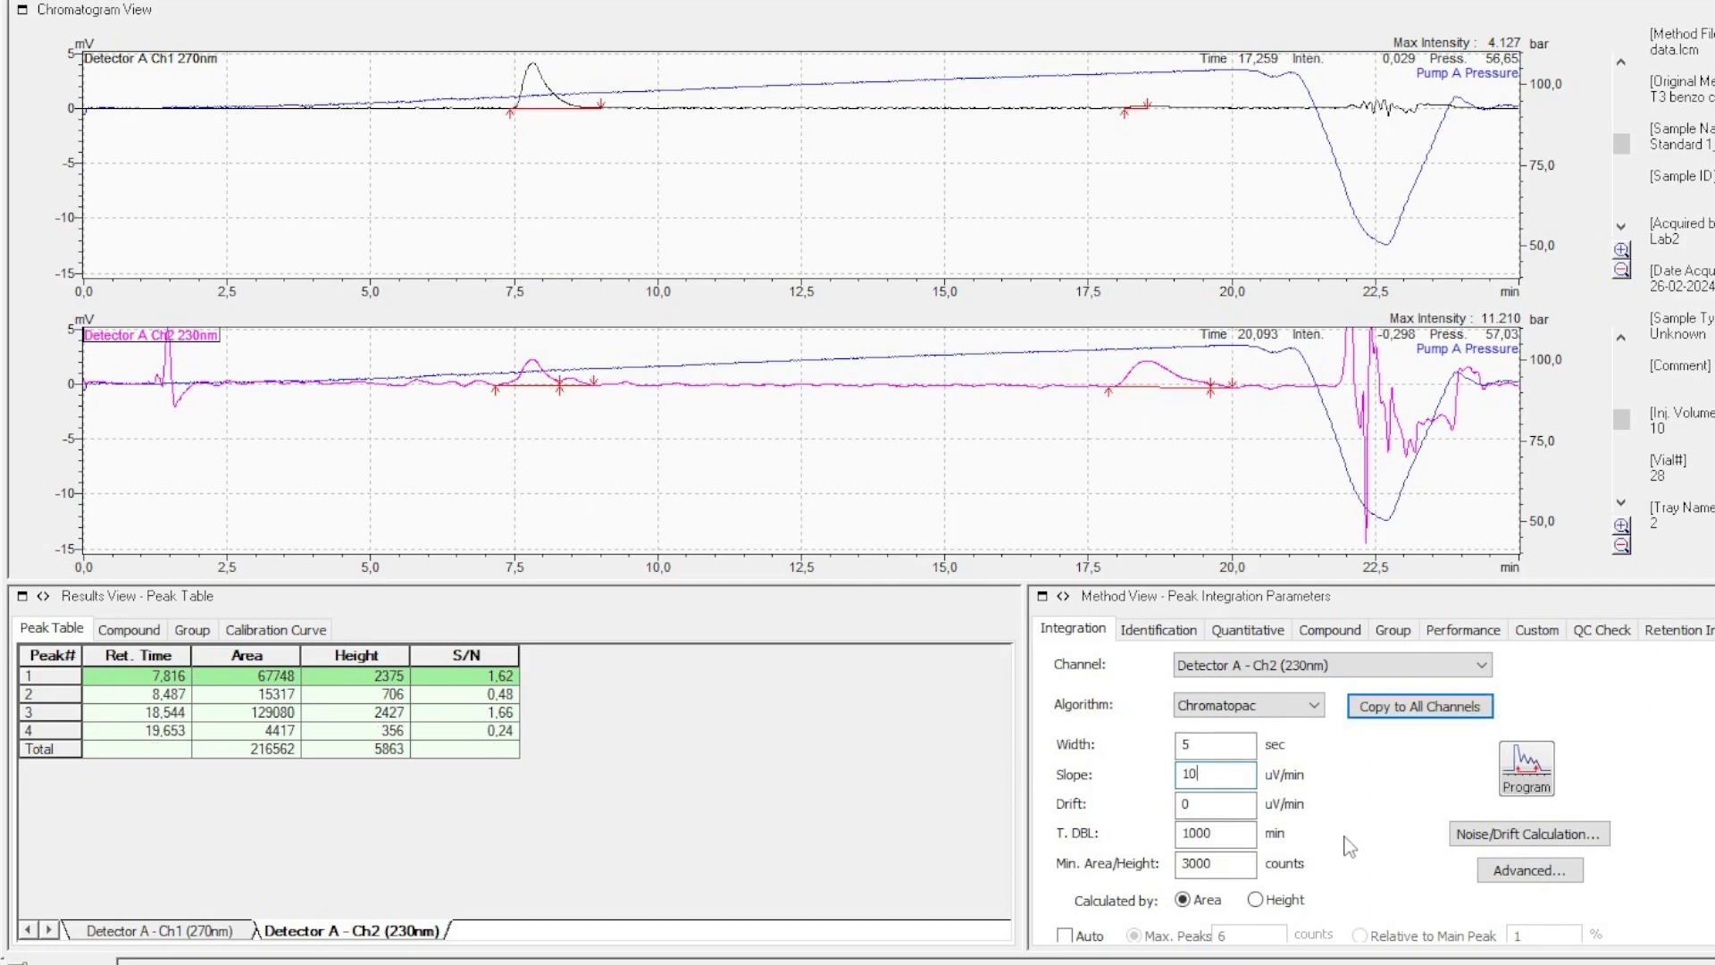
# - Raise the 230 nm channel's Min. Area/Height in stages, trying 15000 and ending at 20000 counts
pyautogui.click(1229, 866)
pyautogui.press('Delete')
pyautogui.write('4')
pyautogui.press('BackSpace')
pyautogui.write('5')
pyautogui.press('Return')
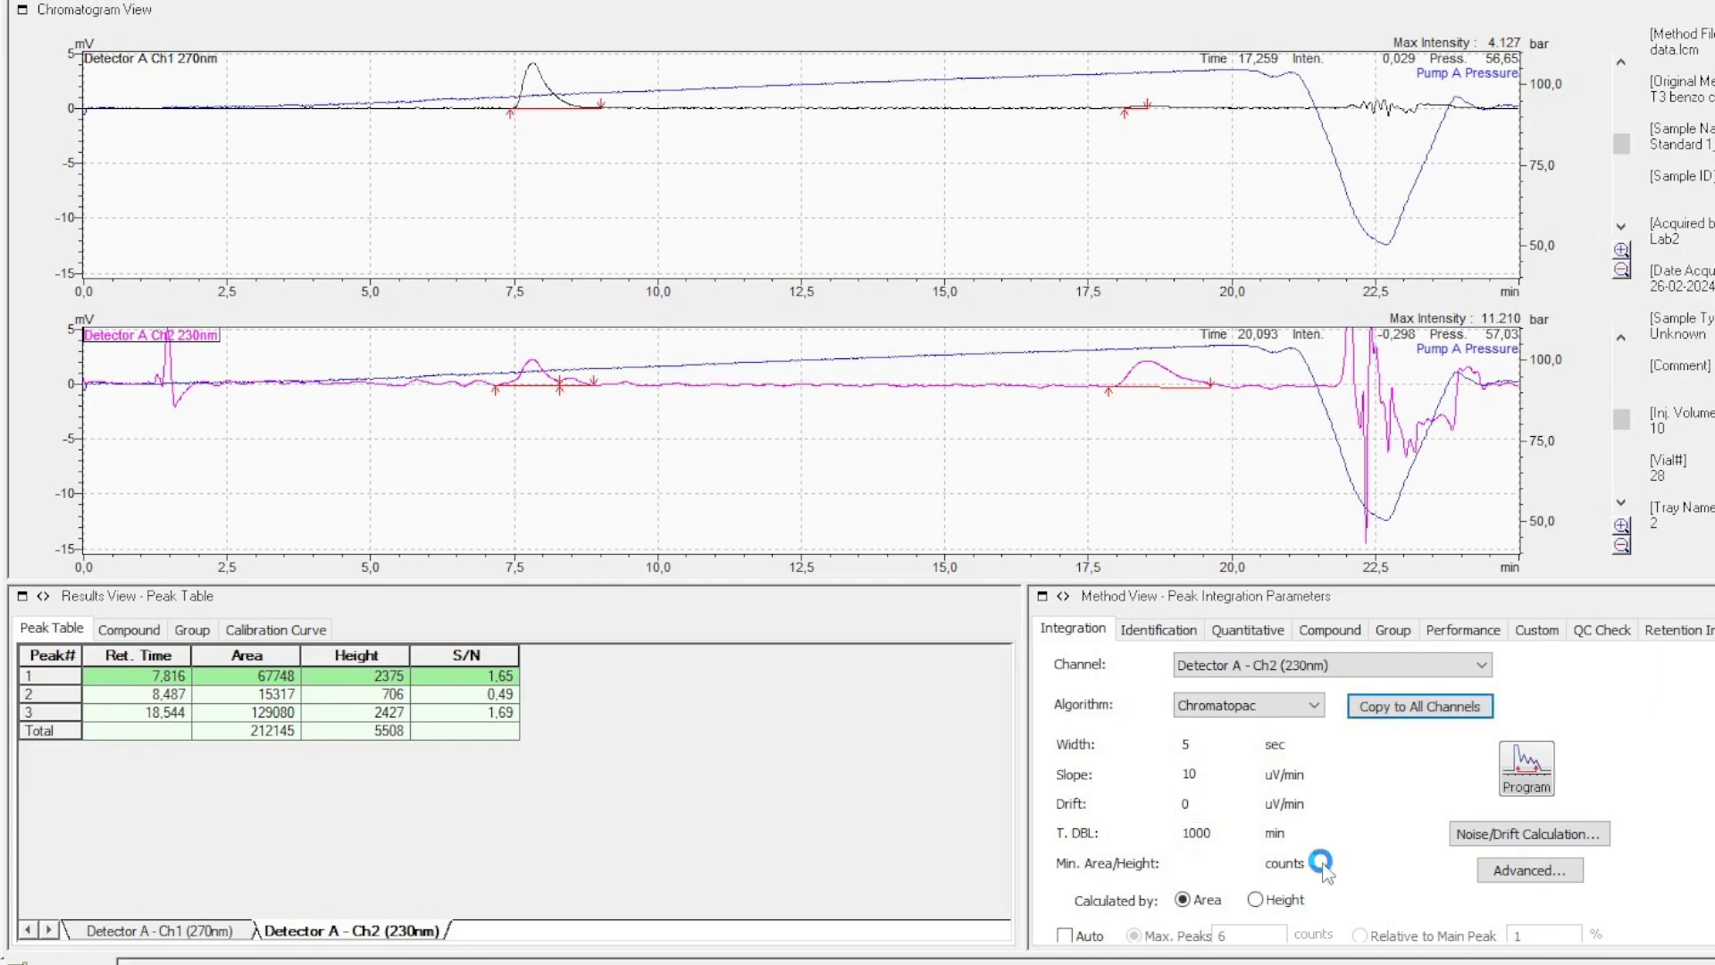
pyautogui.press('BackSpace')
pyautogui.write('10')
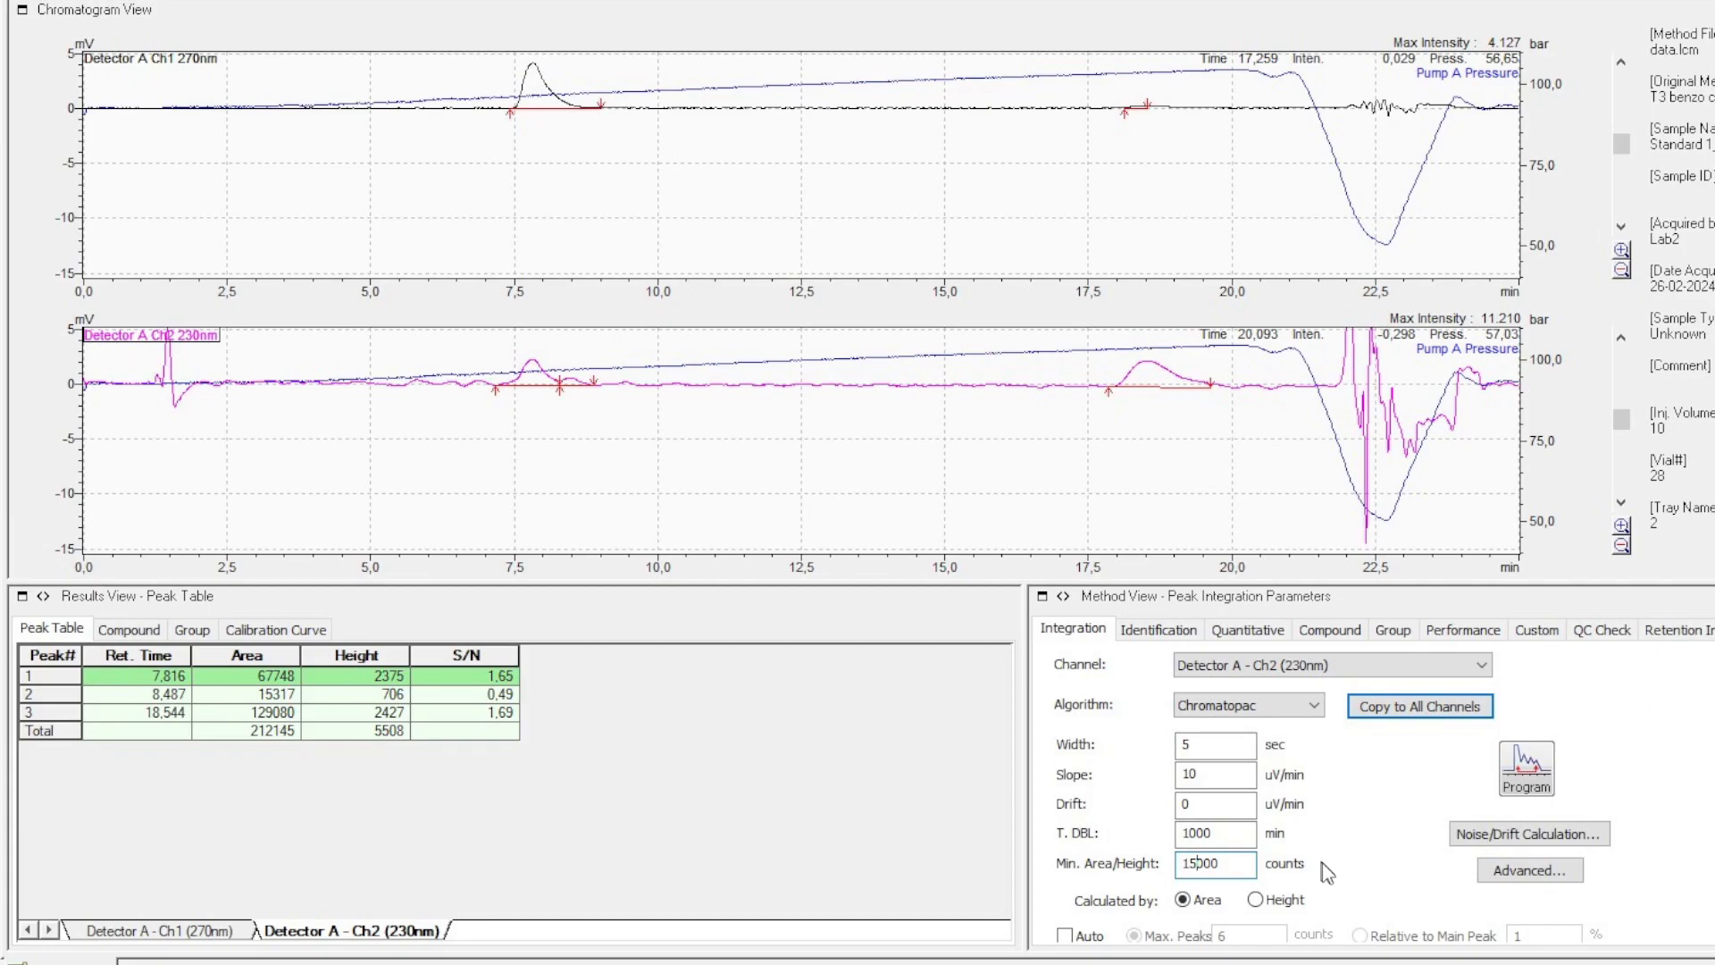
pyautogui.press('BackSpace')
pyautogui.press('BackSpace')
pyautogui.write('20')
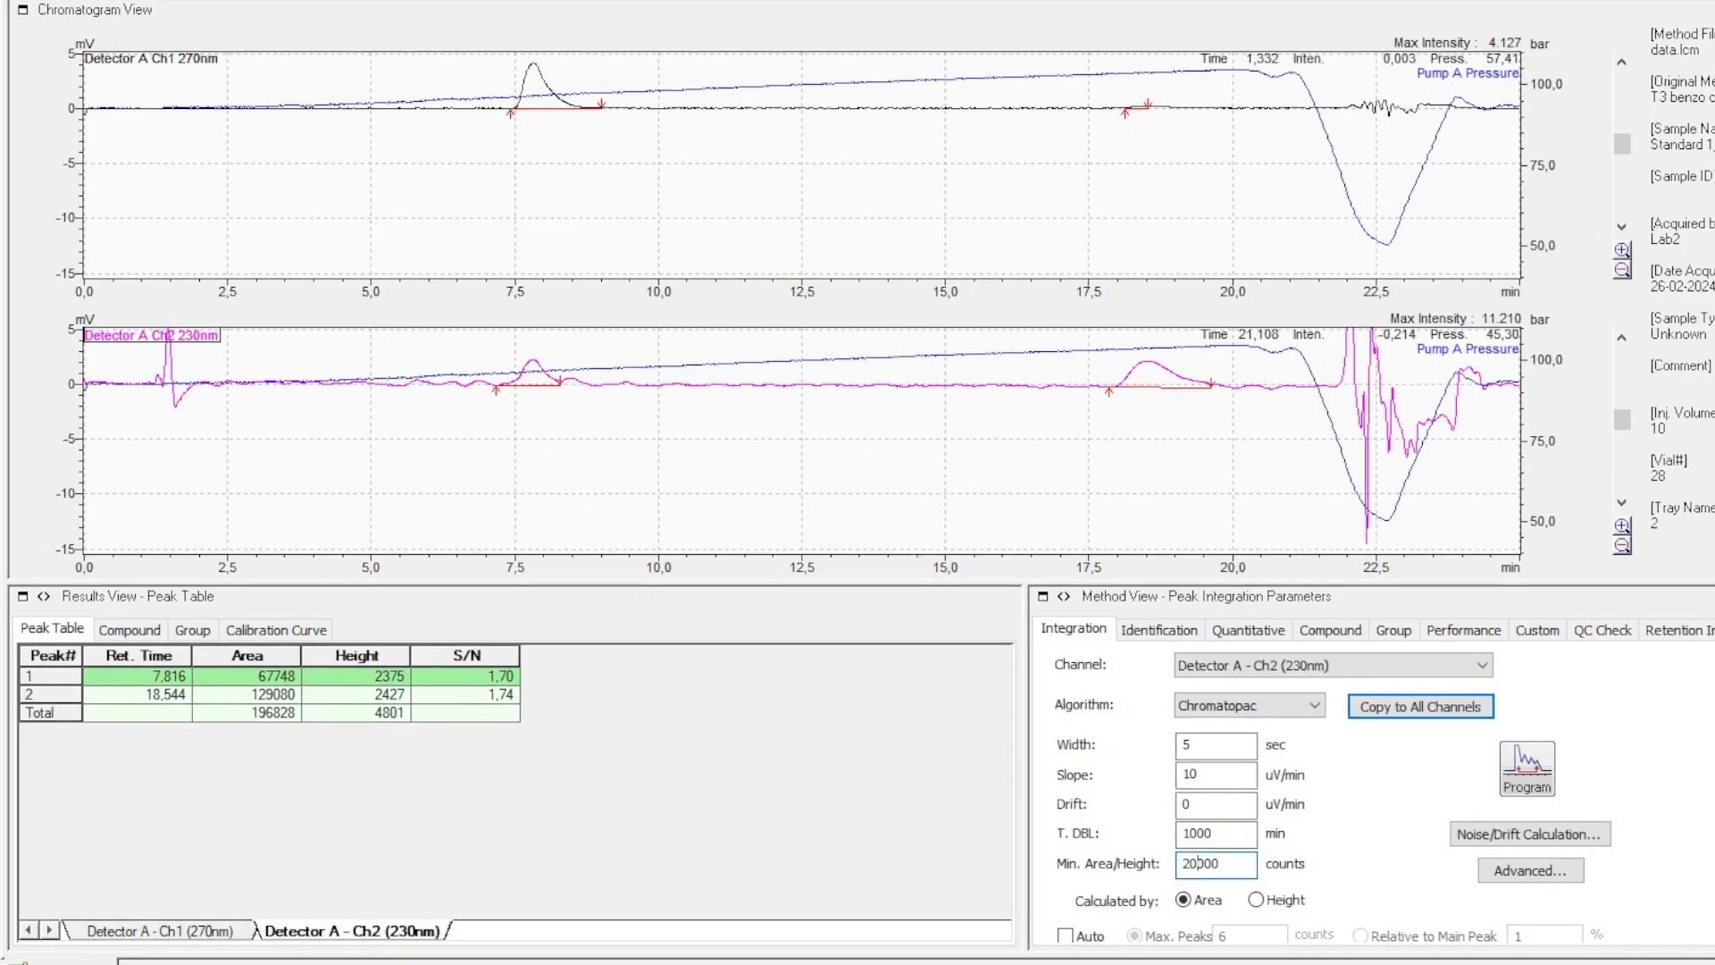
# - Apply the edited settings and save the current data processing parameters as a method, overwriting data.lcm in the Group4 folder
pyautogui.click(52, 48)
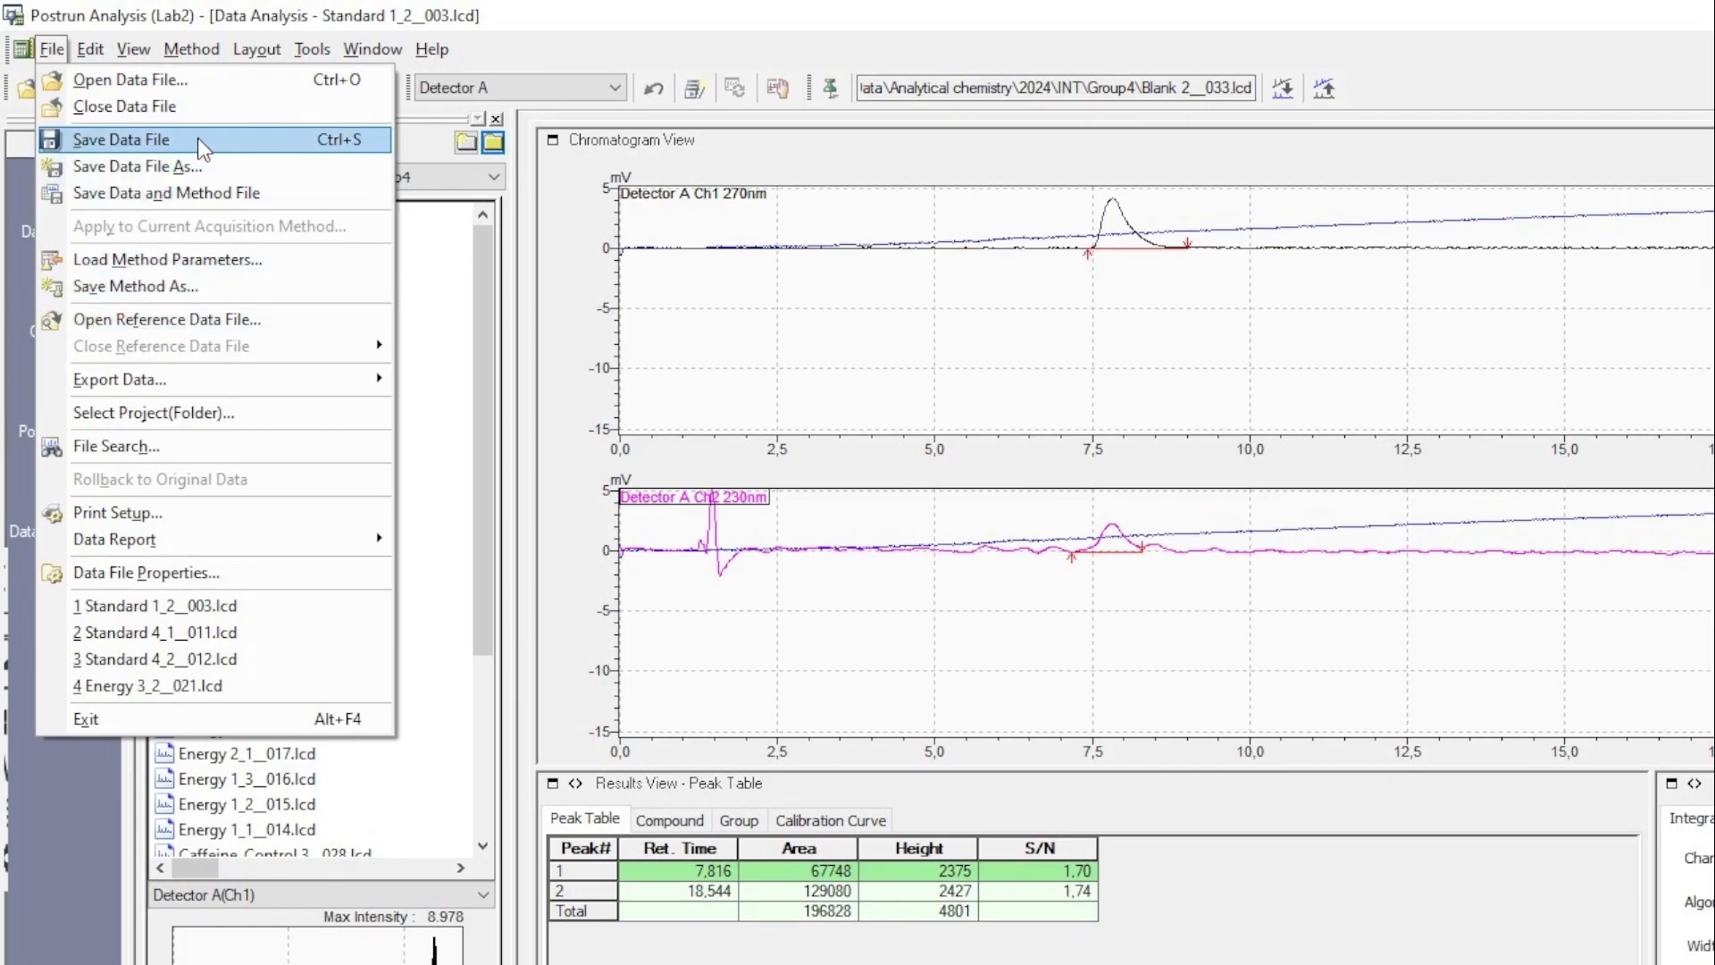
pyautogui.click(139, 288)
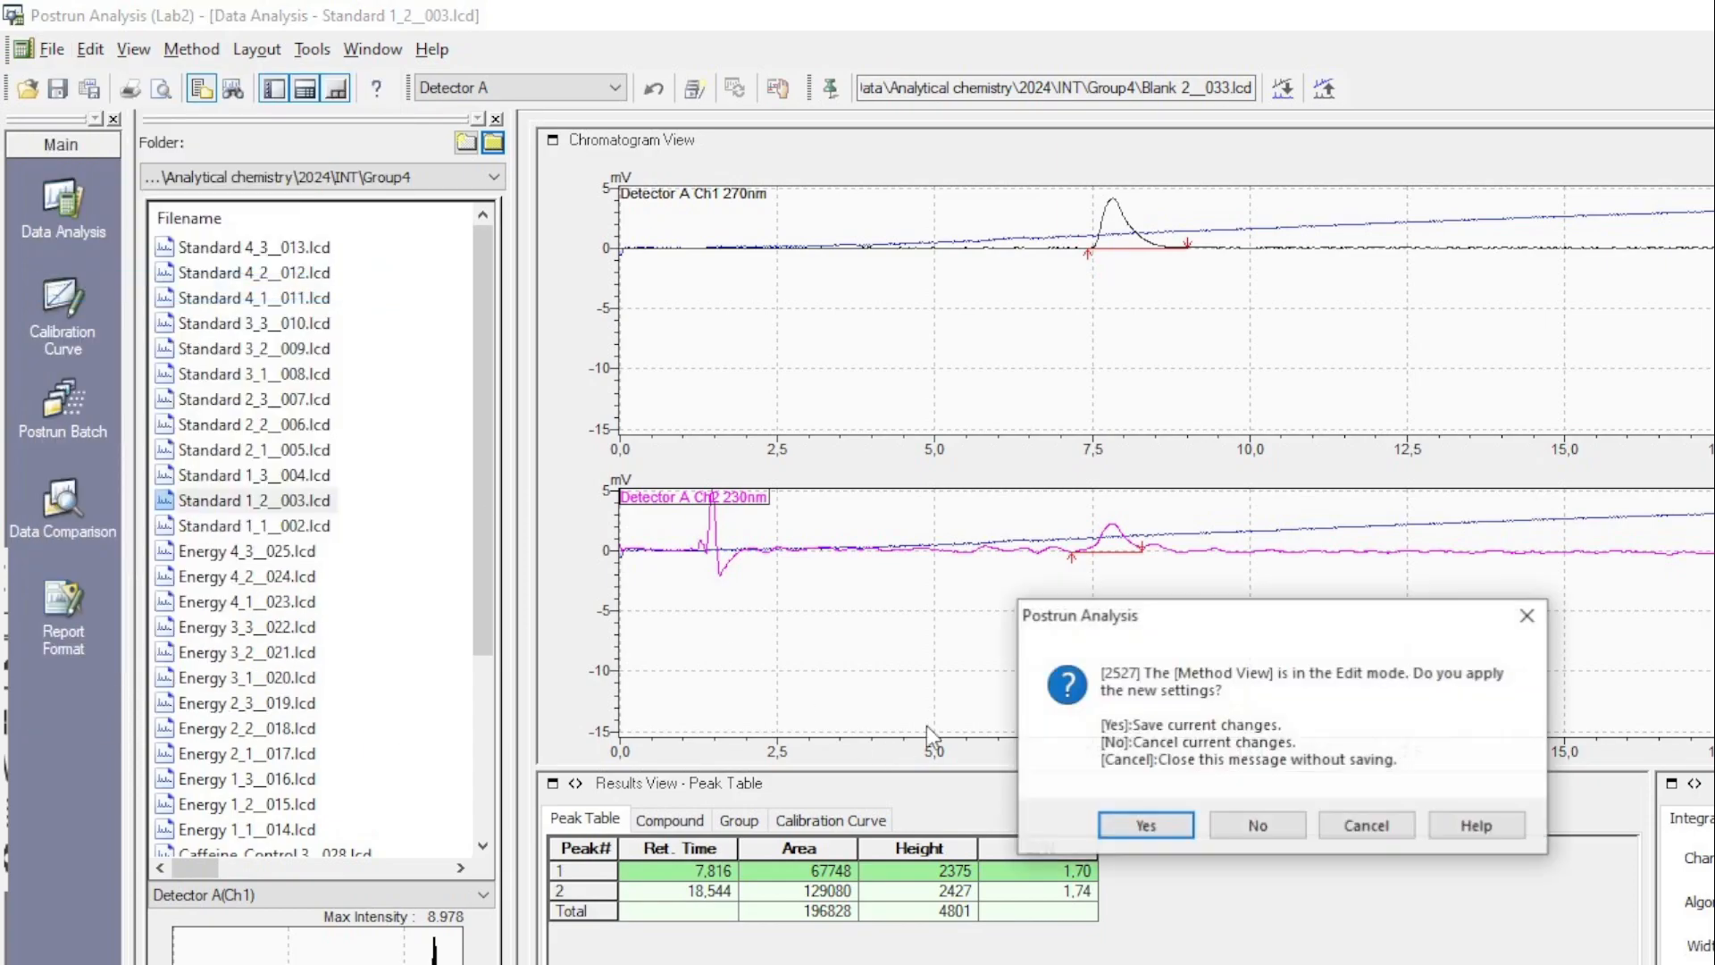
pyautogui.click(1144, 828)
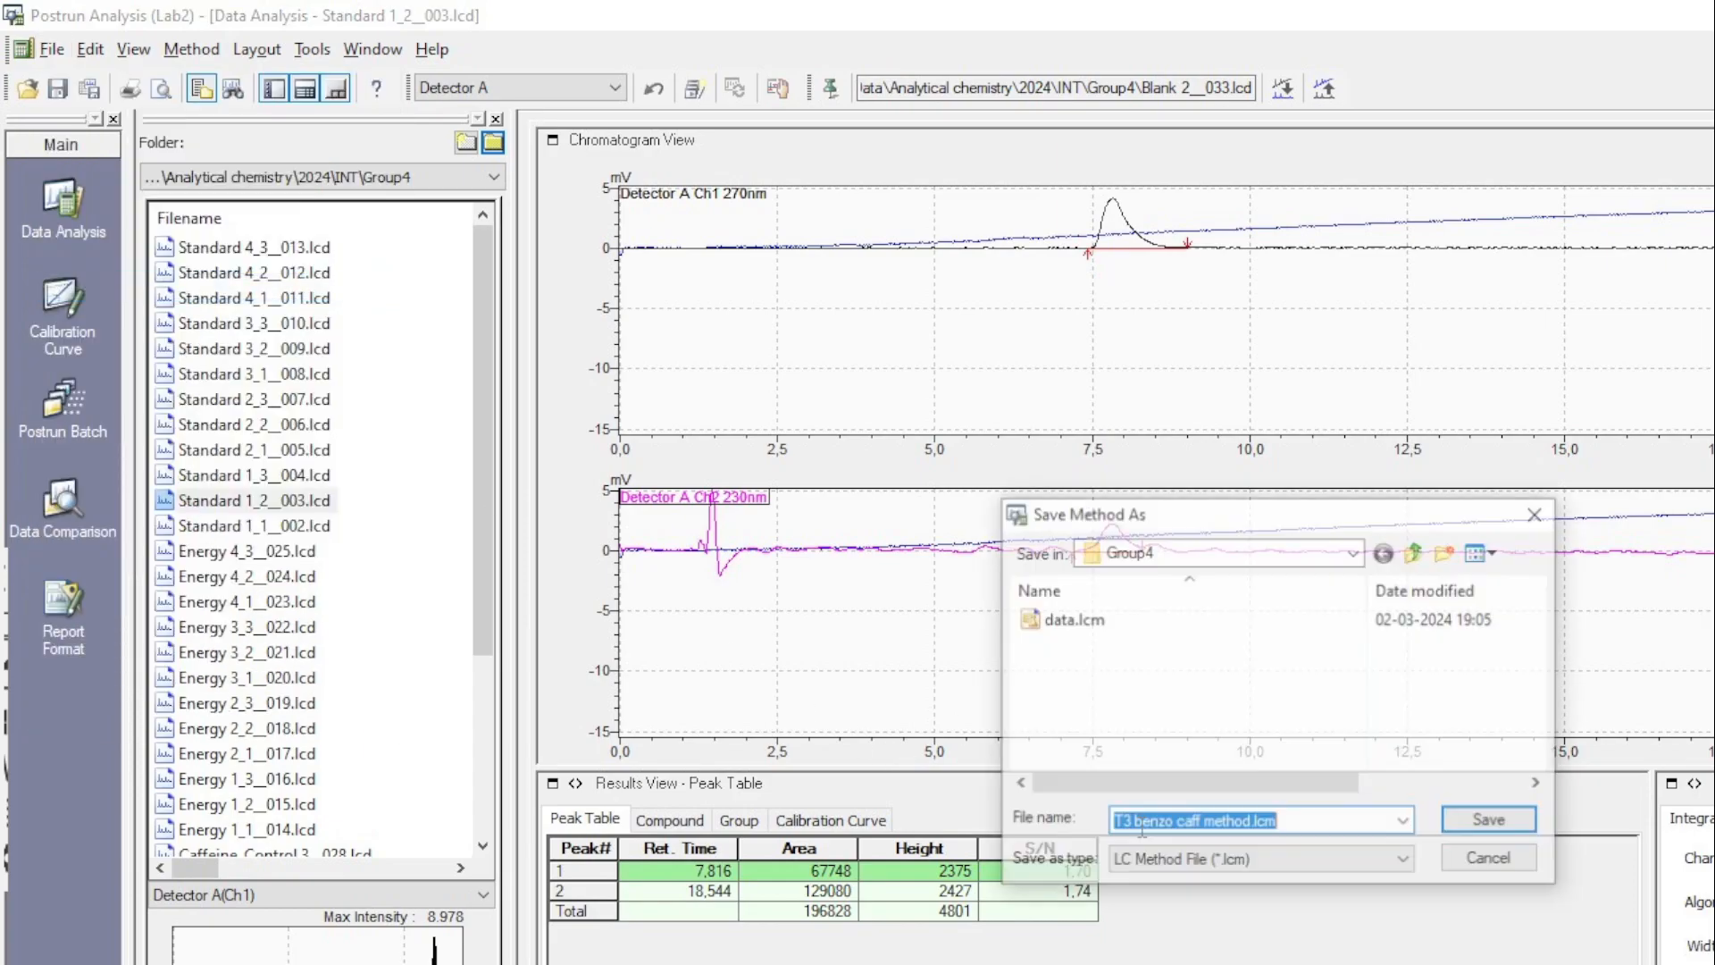
pyautogui.doubleClick(1075, 626)
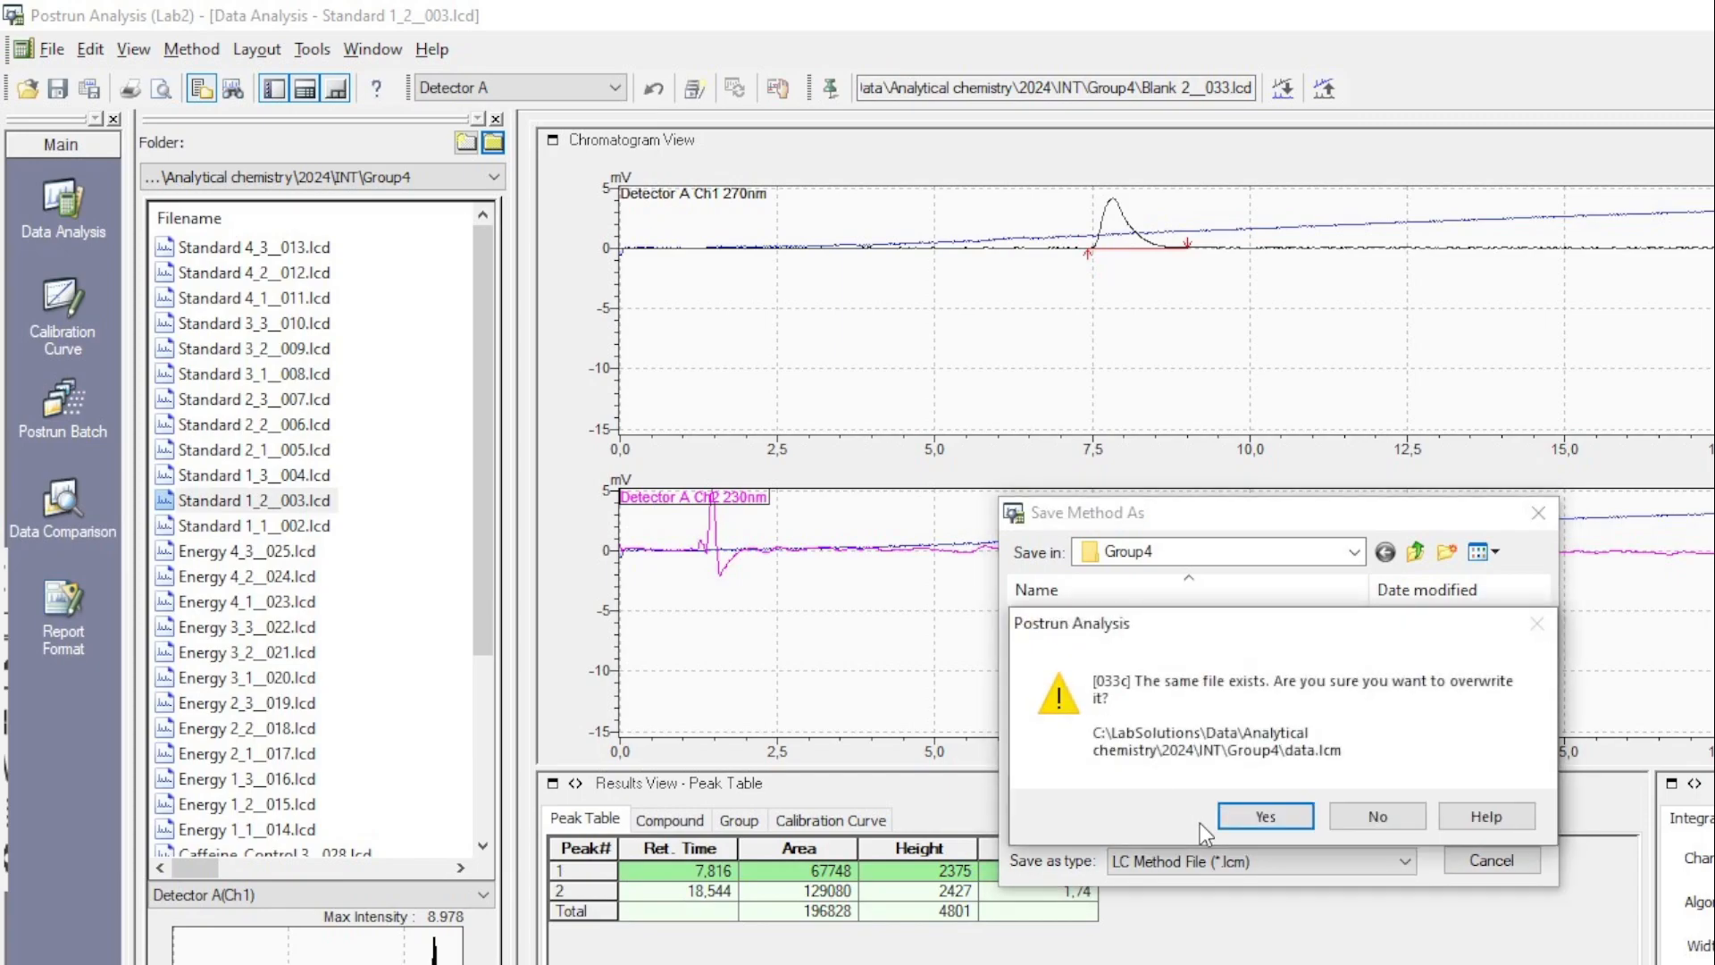
pyautogui.click(1274, 822)
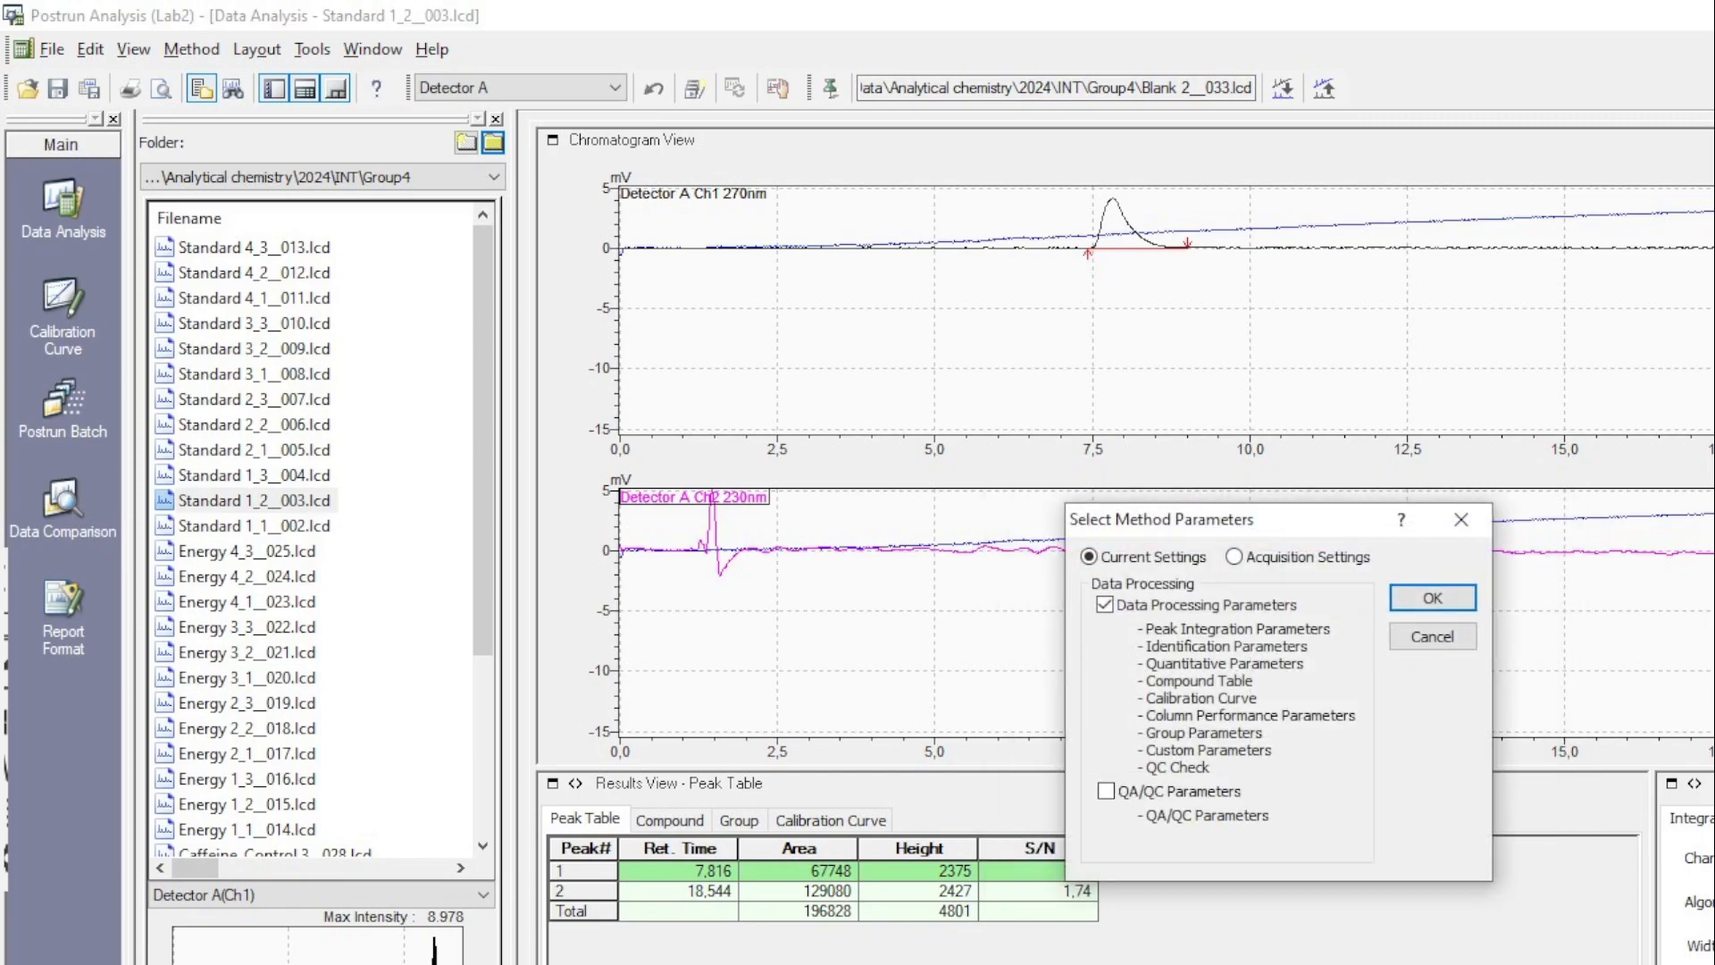
pyautogui.click(1431, 599)
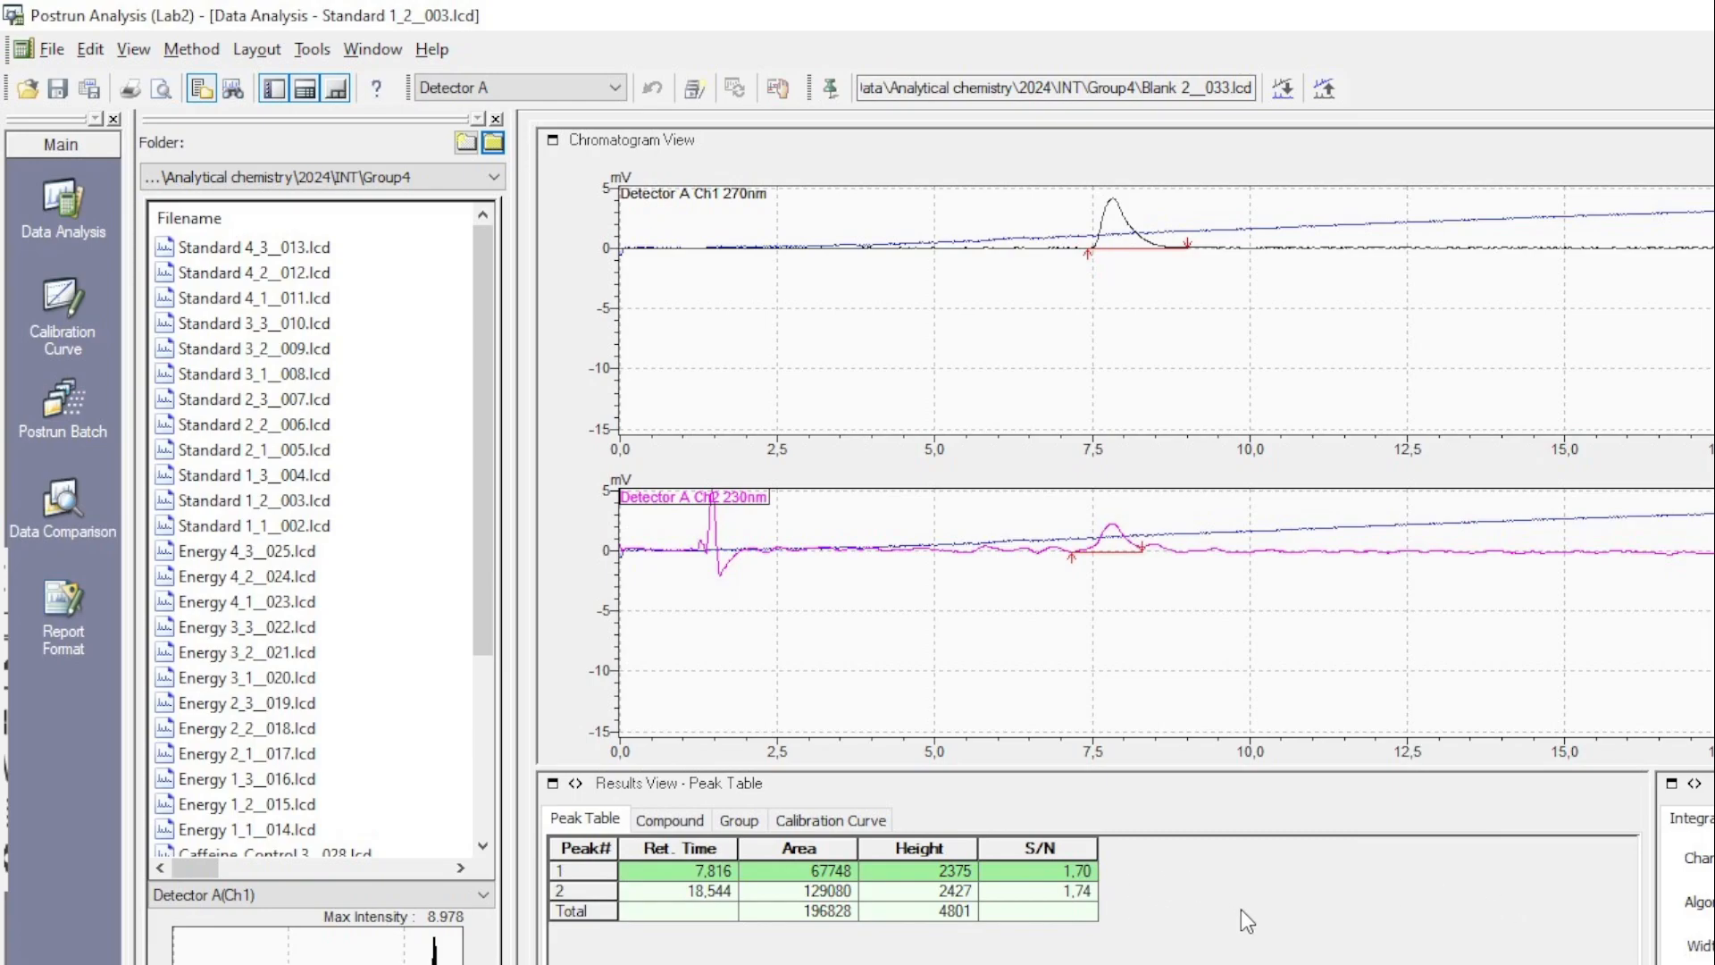
# - Open Standard 4_1__011.lcd without saving the current data file and load the method parameters from data.lcm
pyautogui.doubleClick(255, 297)
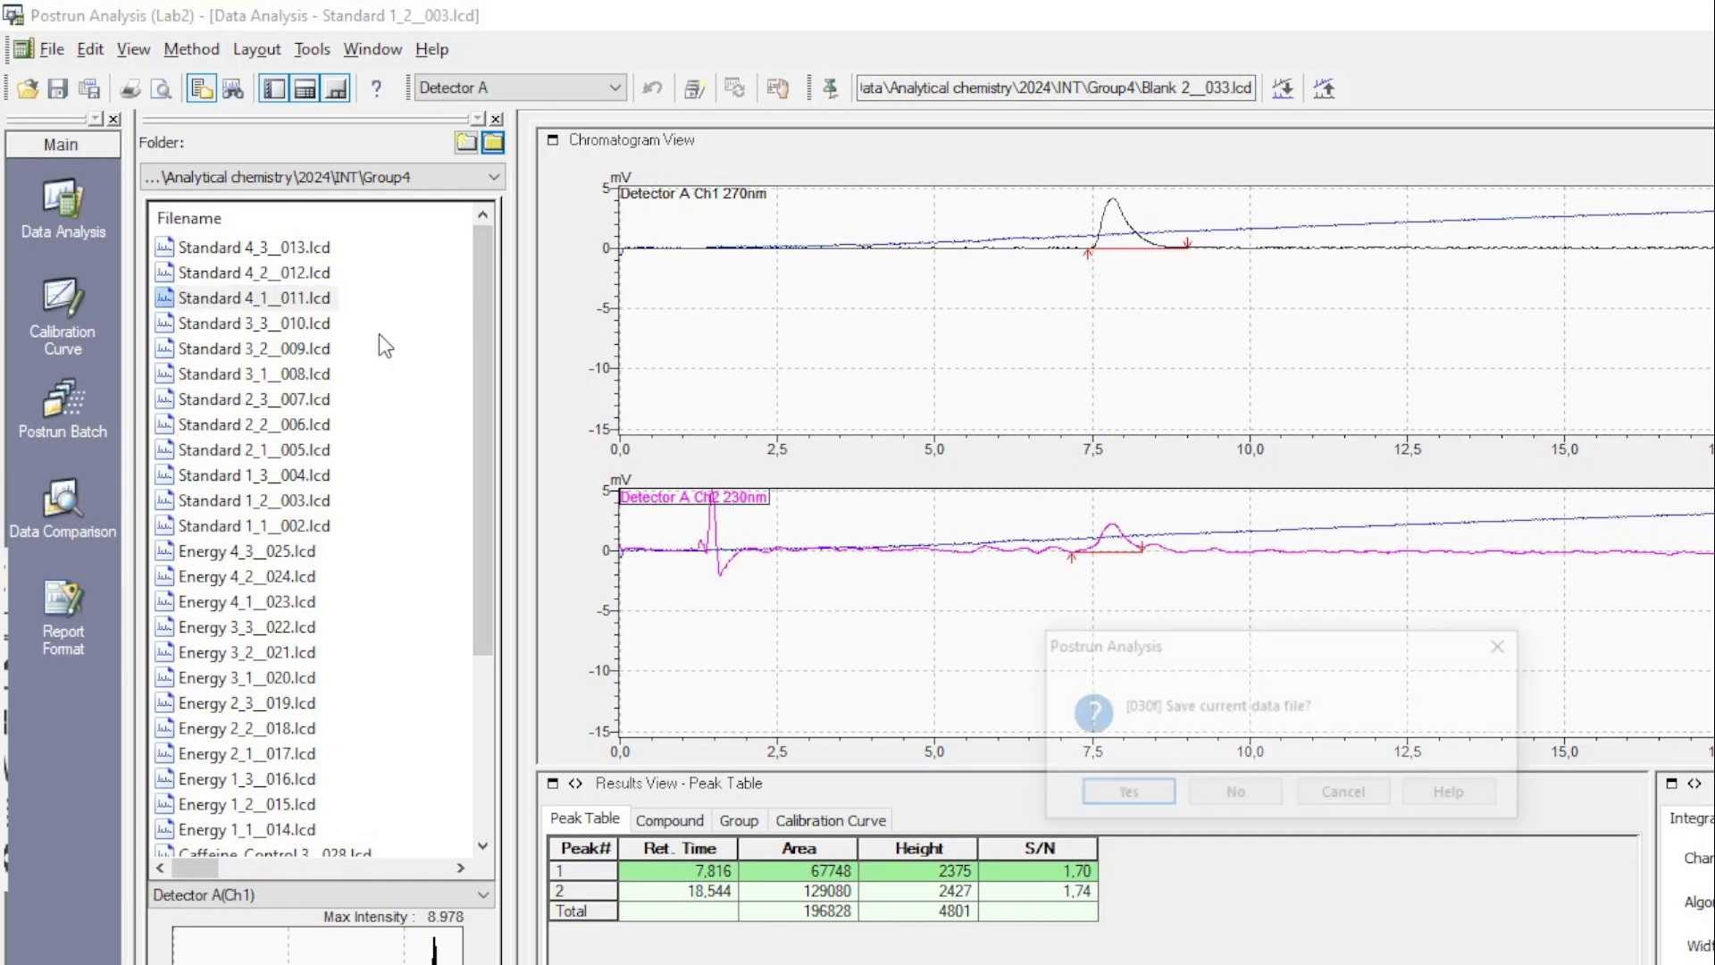
pyautogui.click(1233, 796)
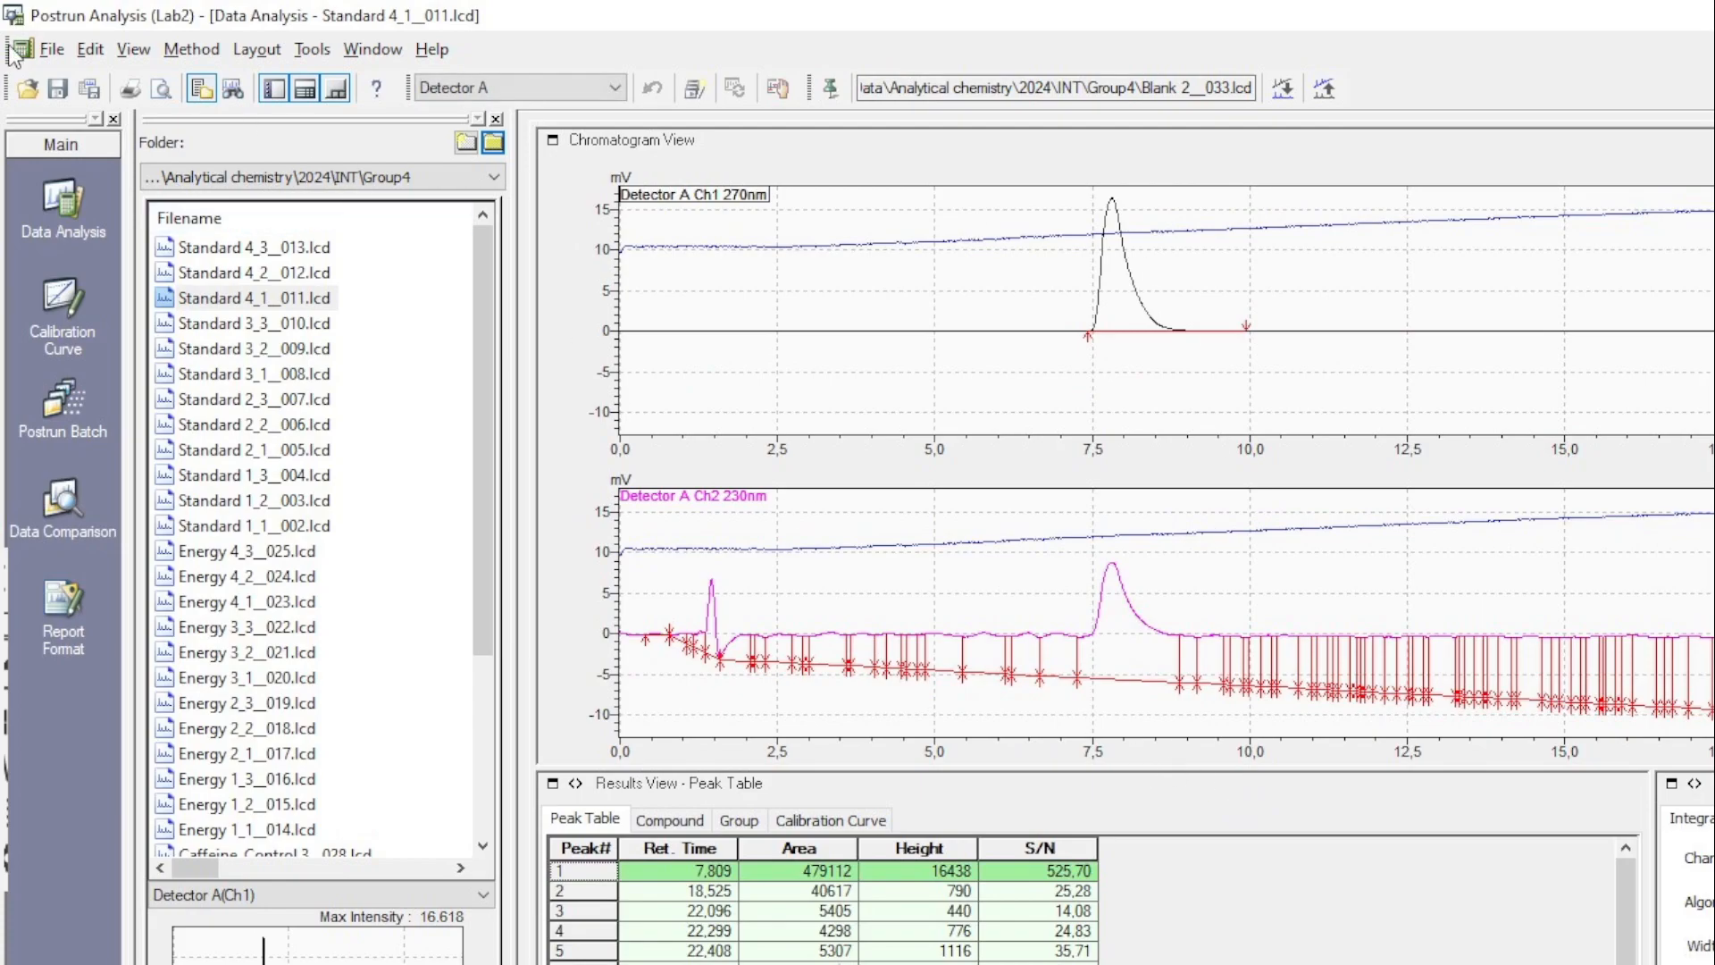
pyautogui.click(50, 50)
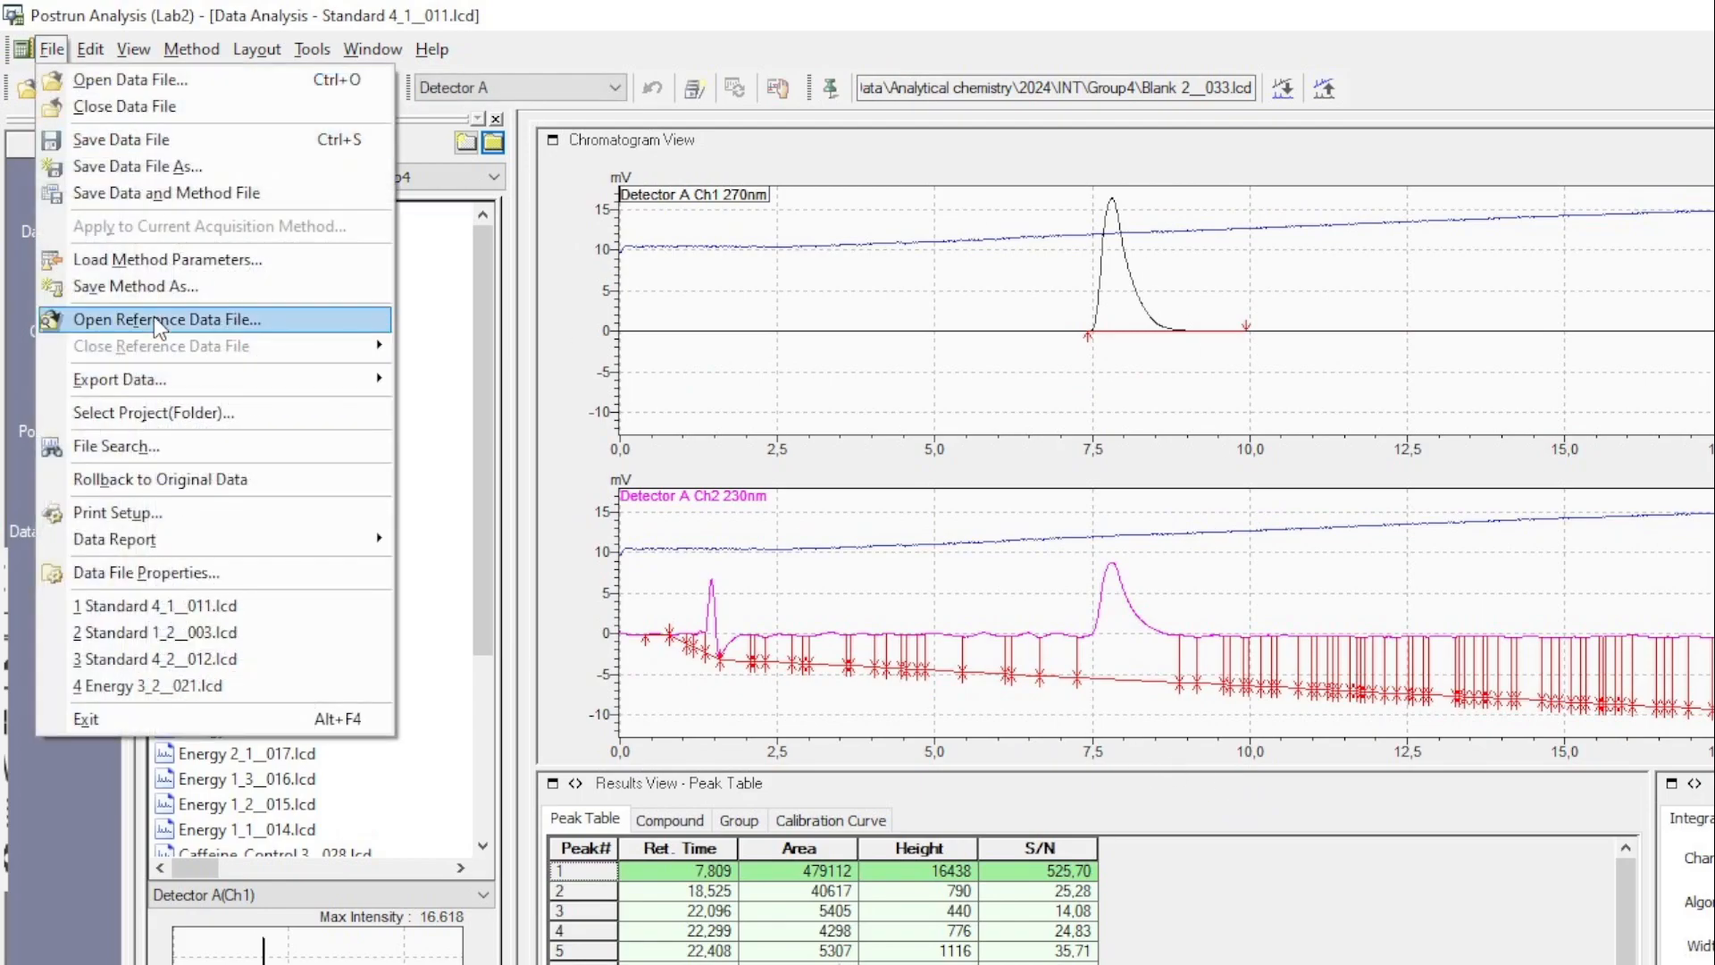
pyautogui.click(153, 267)
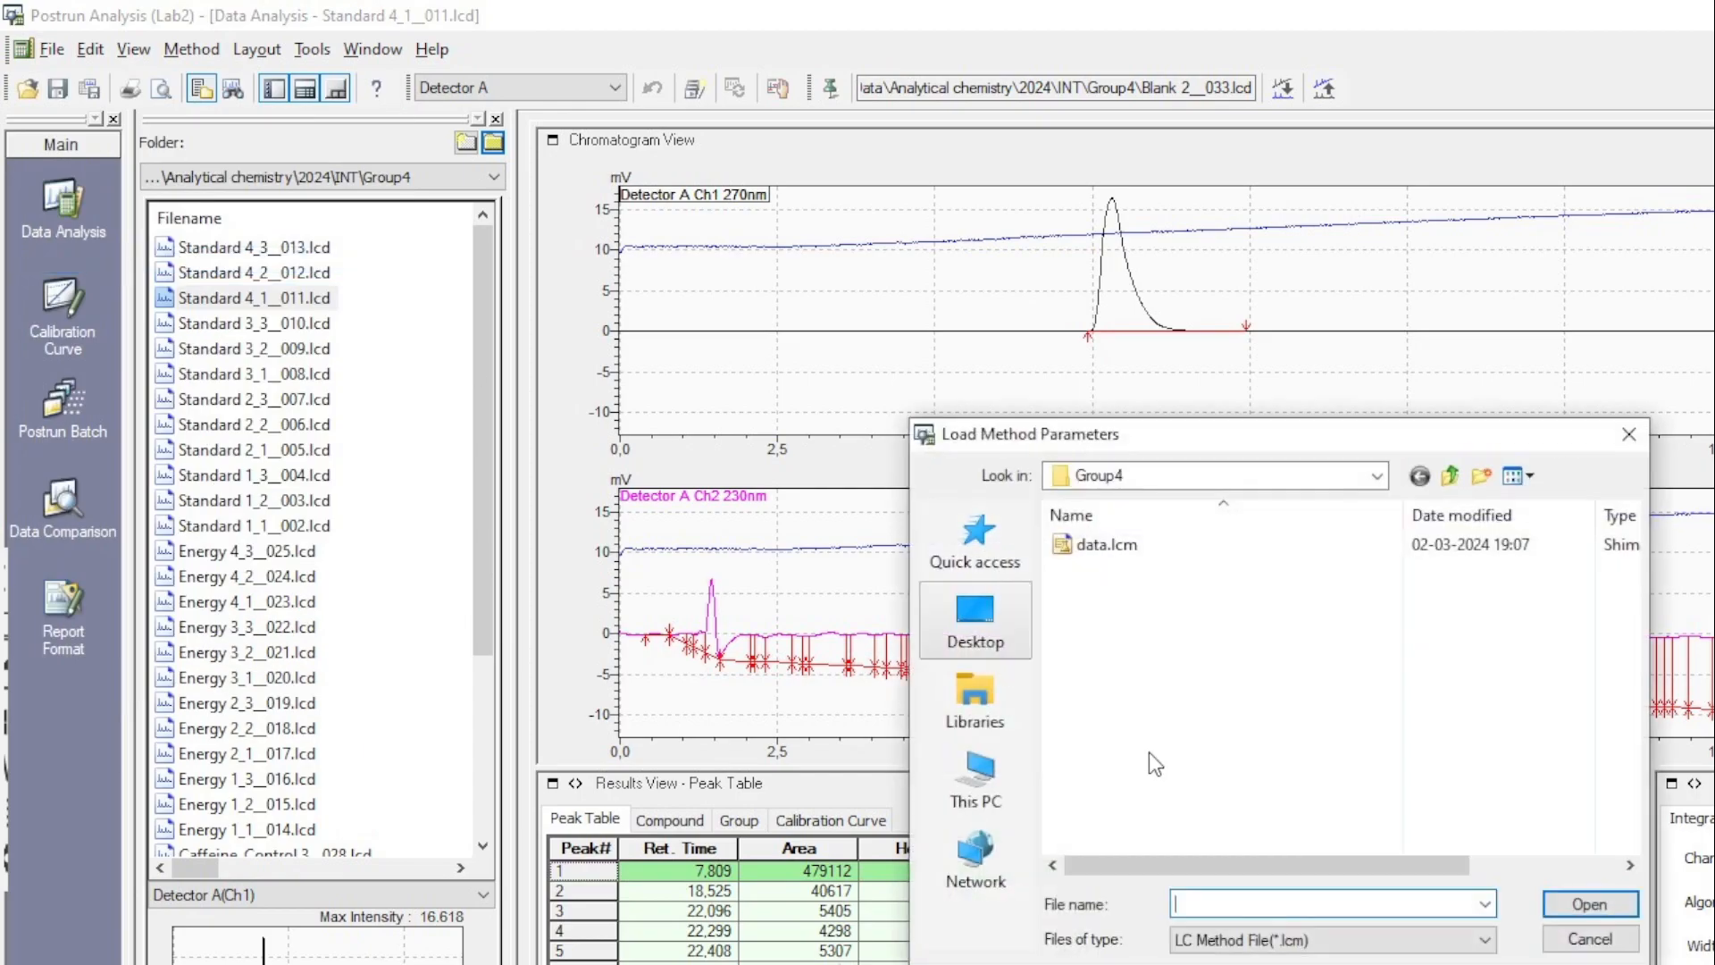
pyautogui.click(1086, 541)
pyautogui.click(1590, 904)
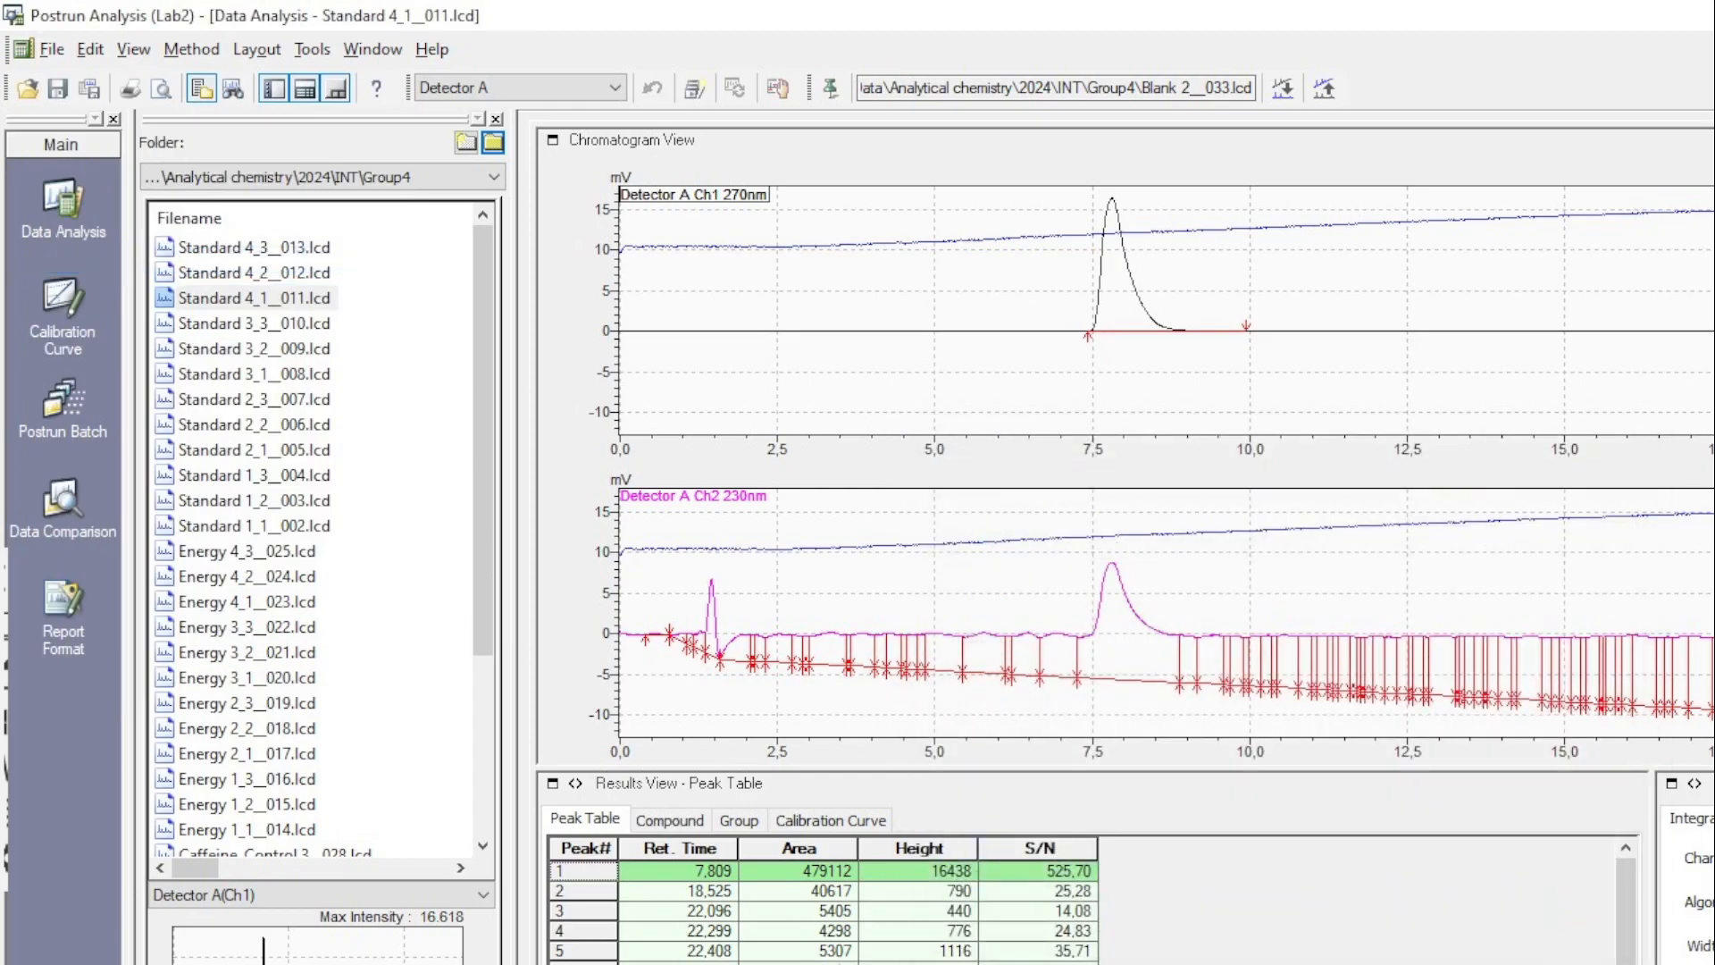
pyautogui.click(1432, 569)
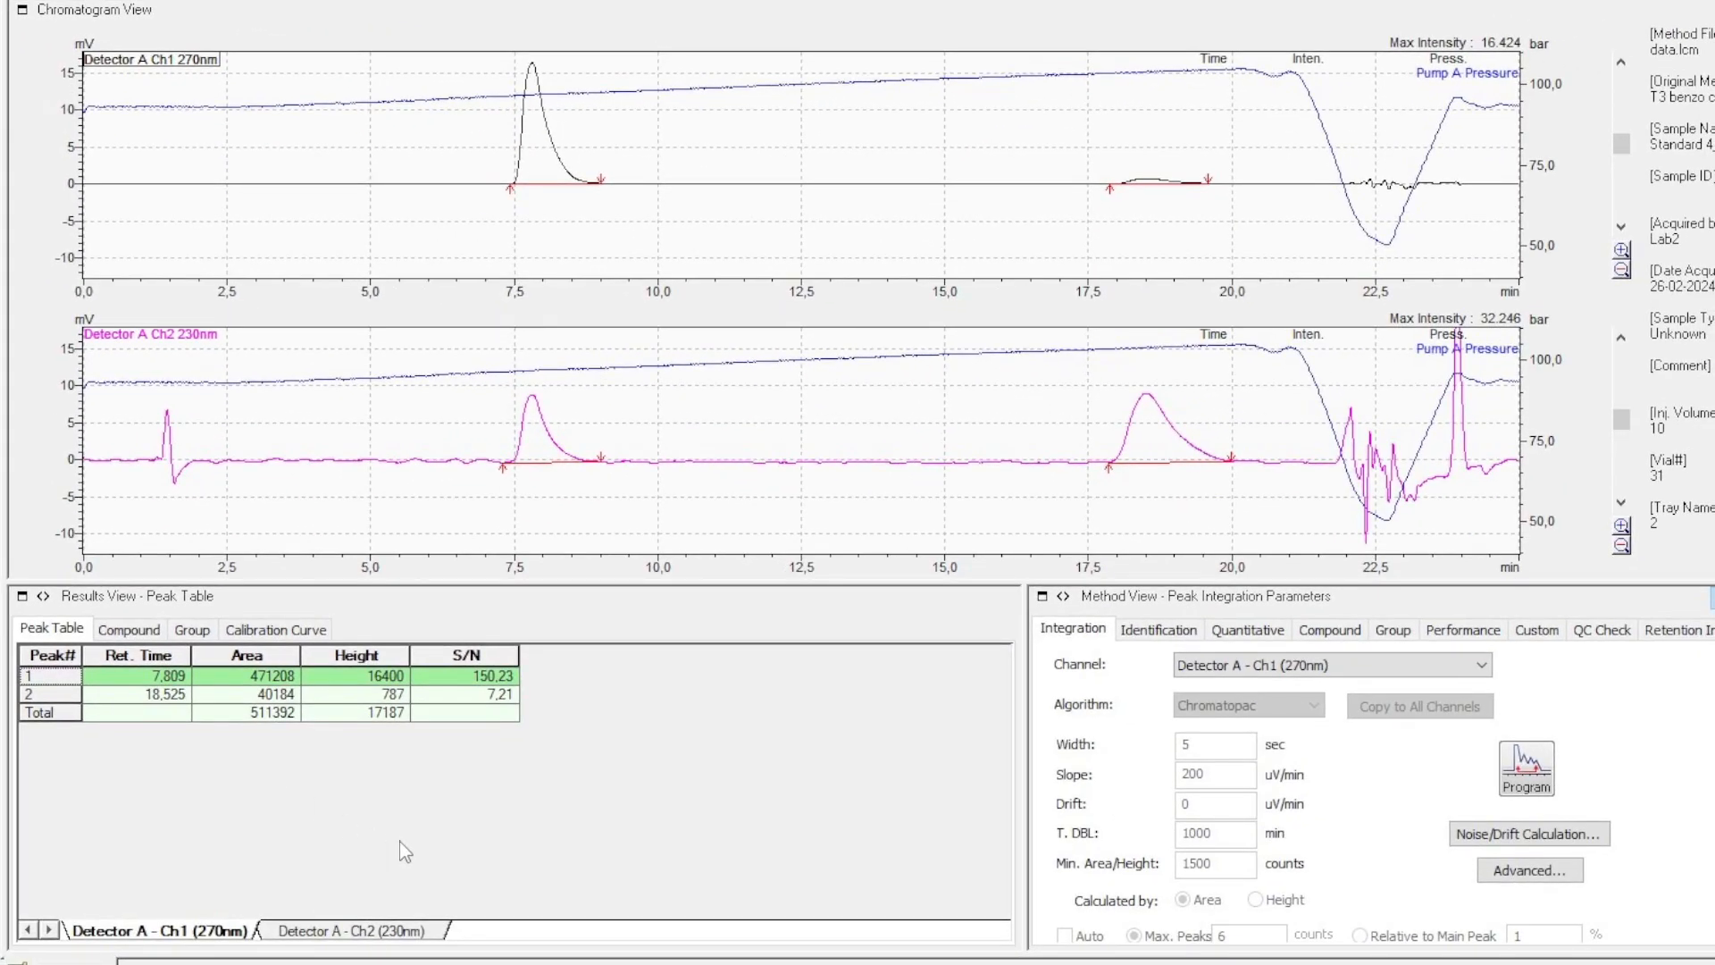
# - Select the entire peak table for Detector A - Ch1 (270nm) and for Detector A - Ch2 (230nm)
pyautogui.click(51, 658)
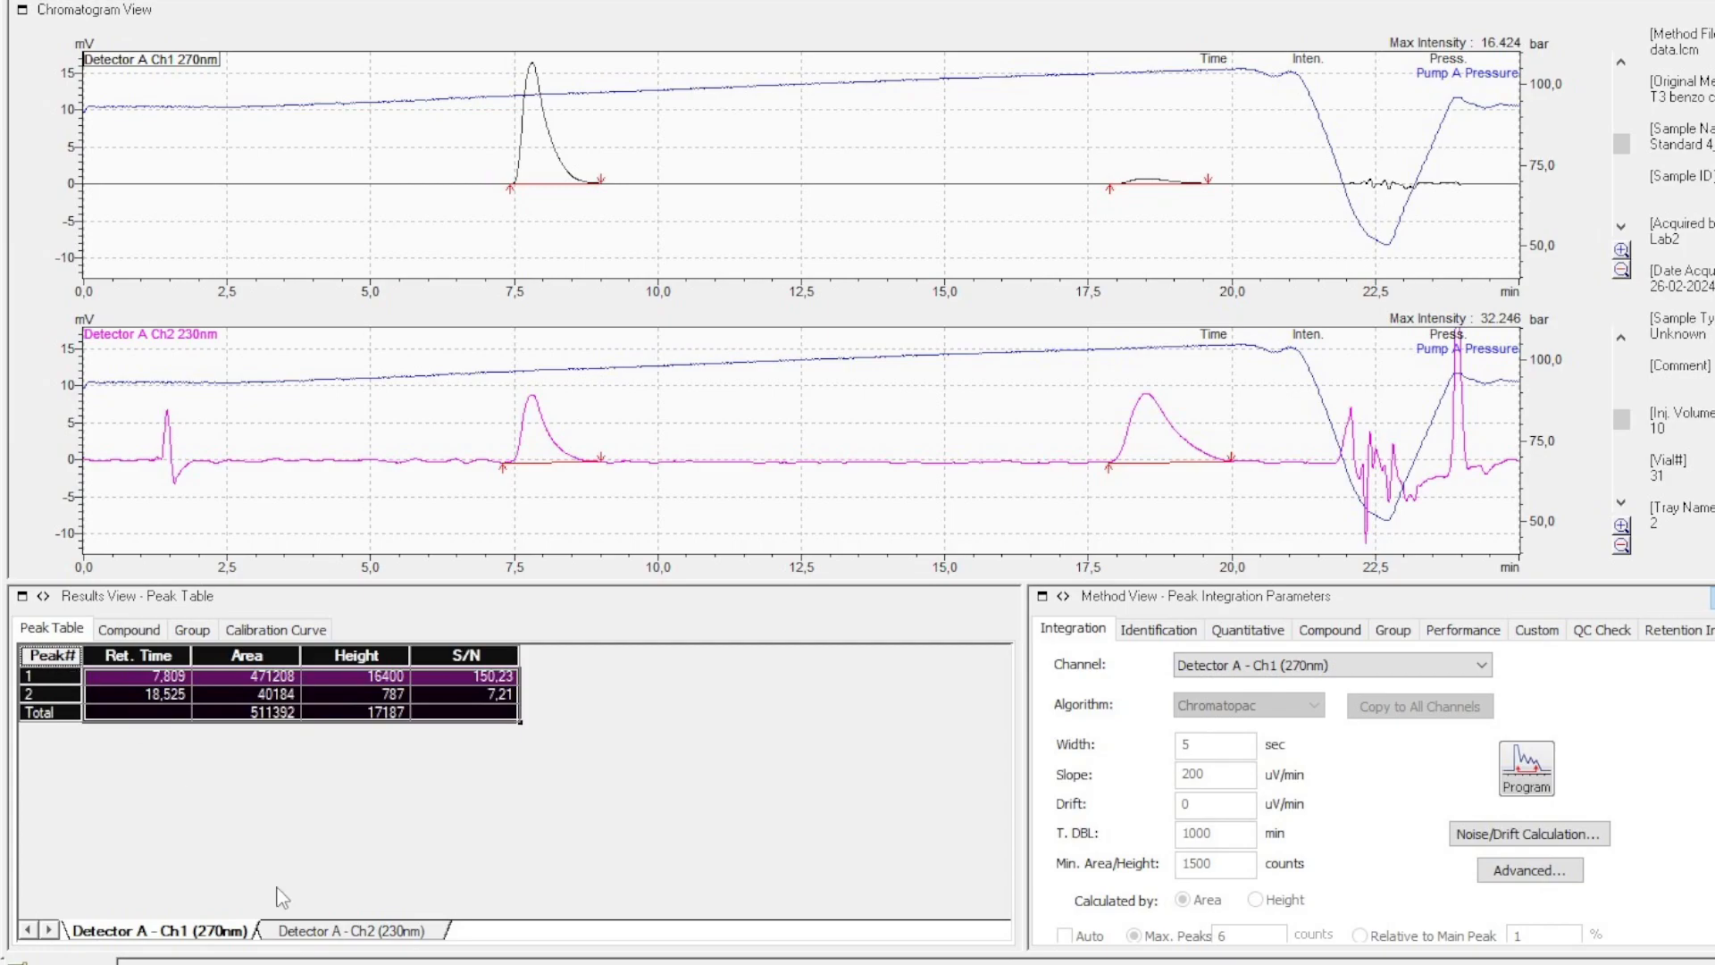
pyautogui.click(337, 933)
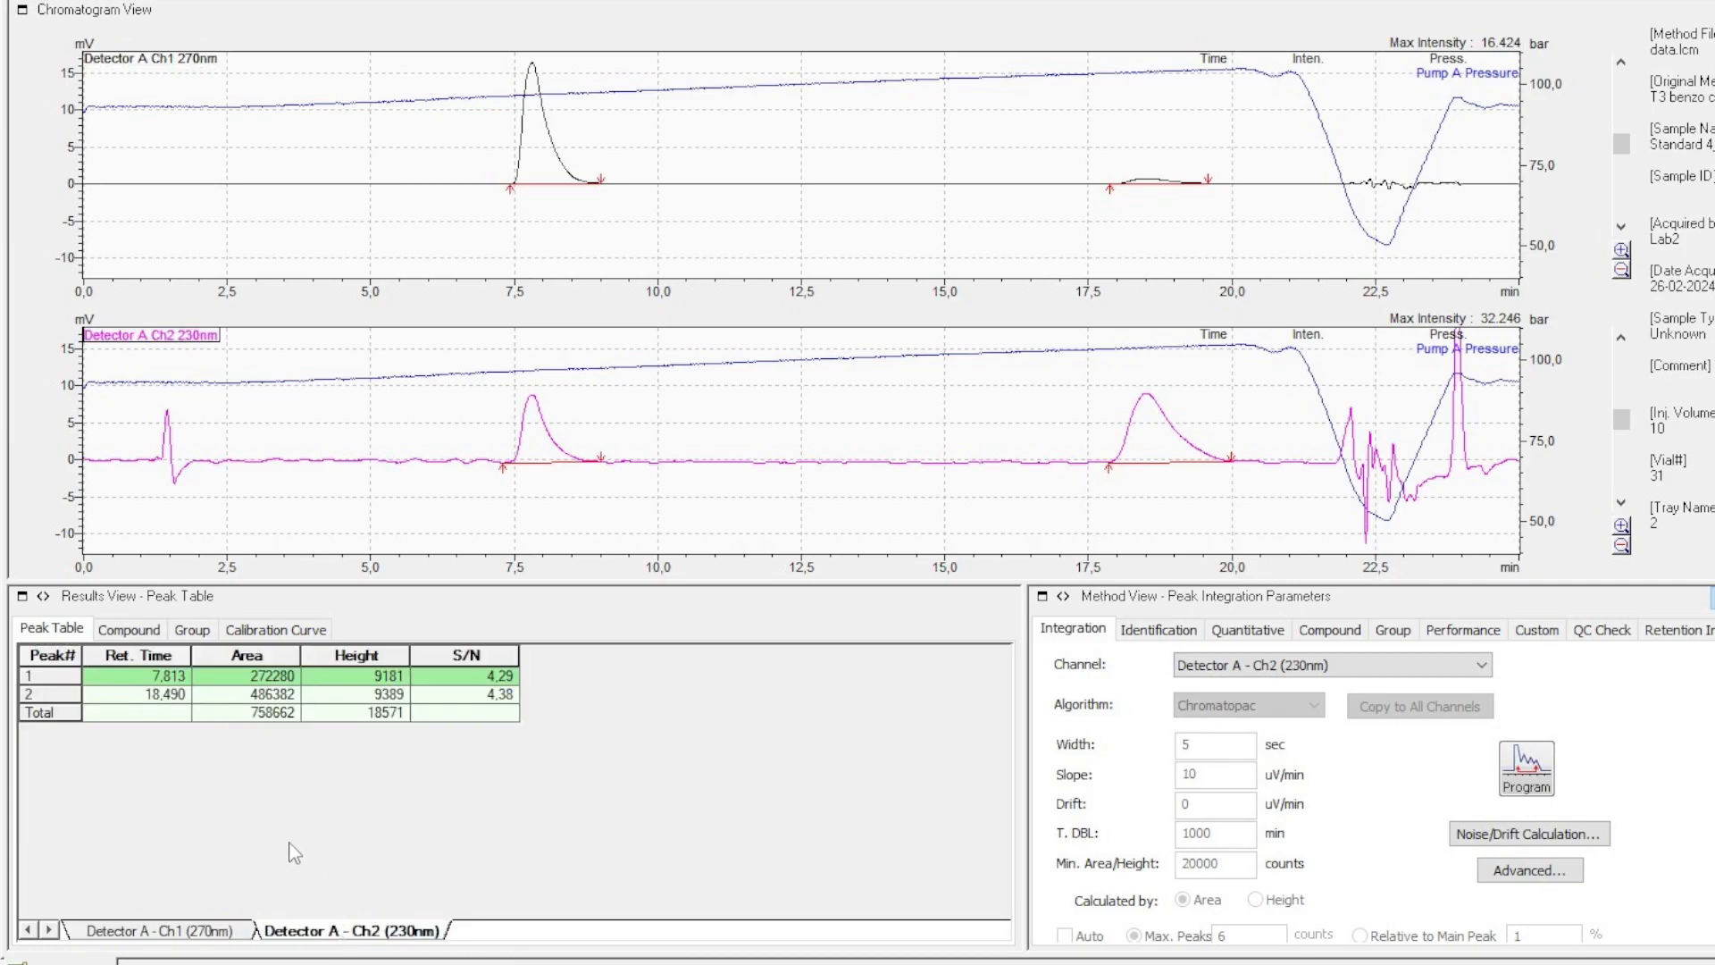
pyautogui.click(43, 665)
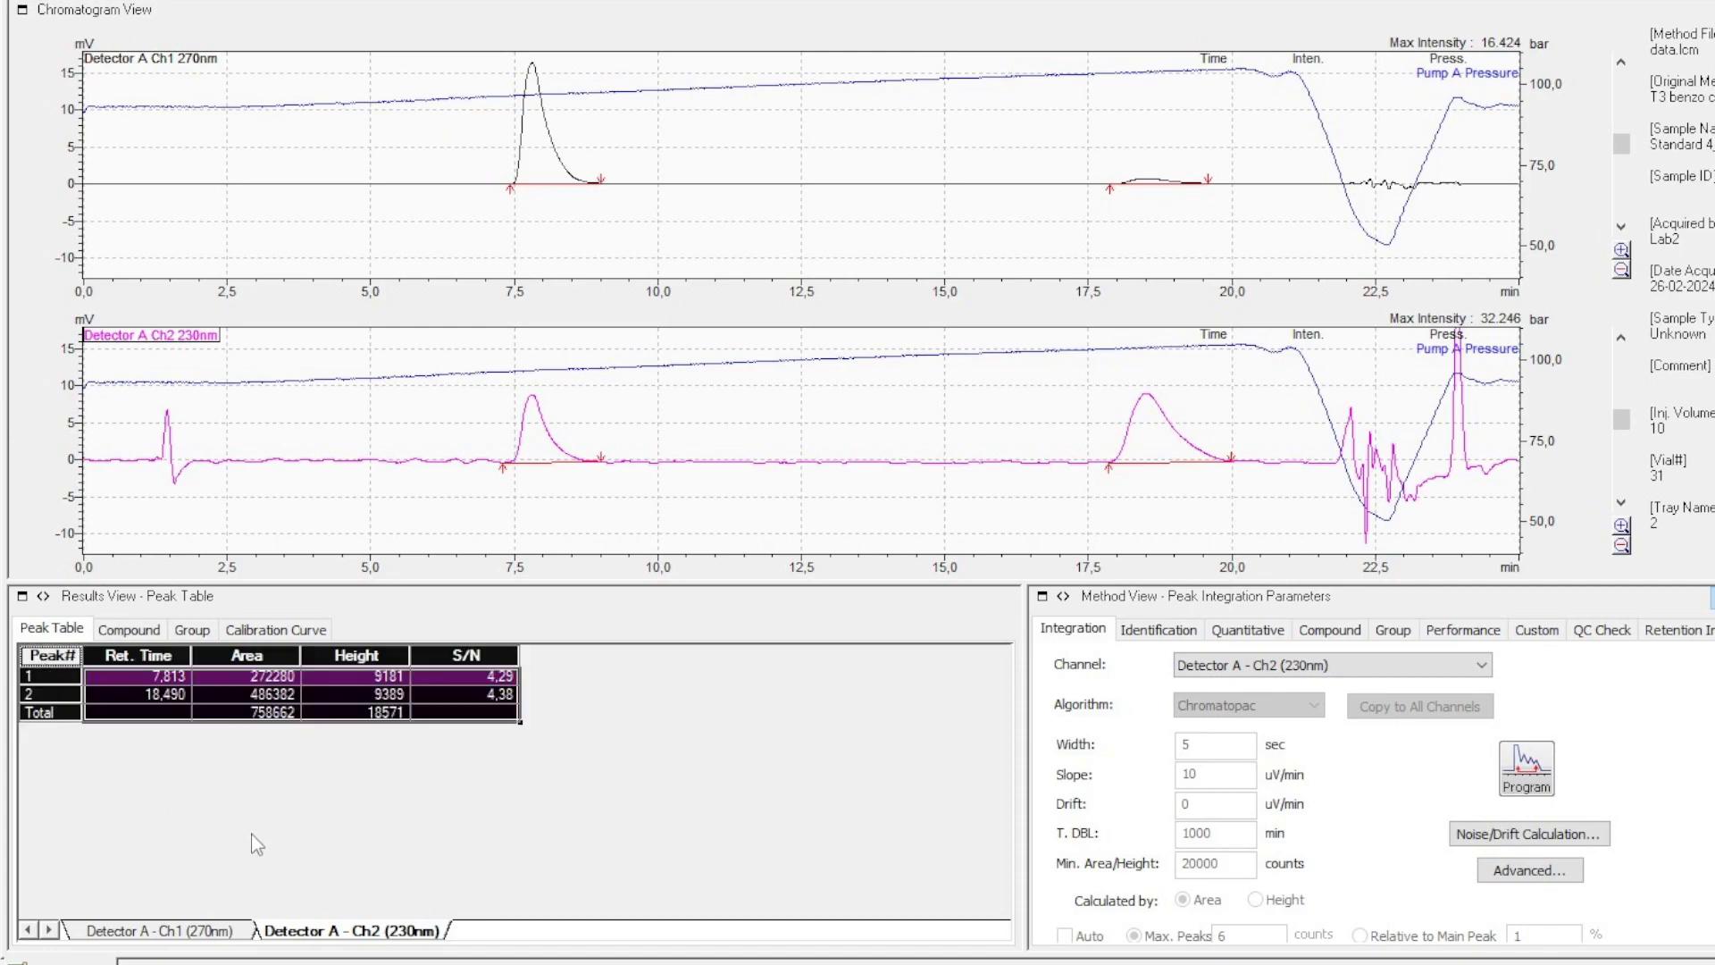